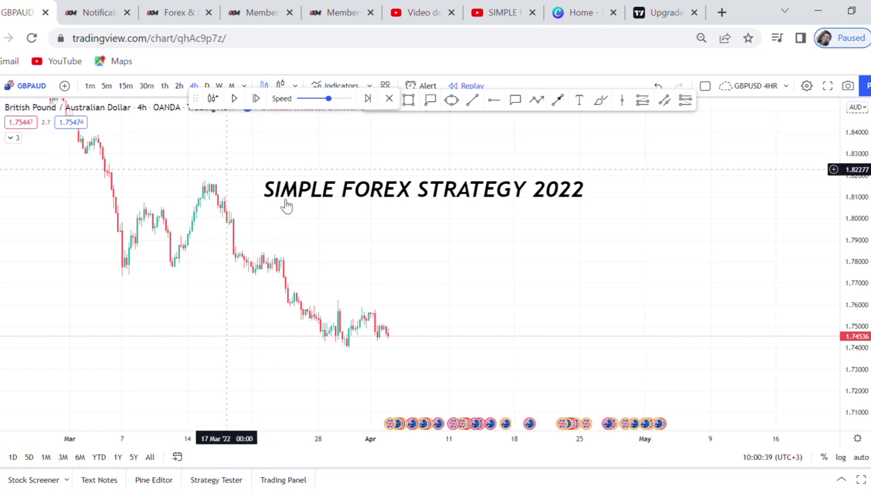
- Delete the title text "SIMPLE FOREX STRATEGY 2022" from the chart
scroll(407, 232, "down", 1)
scroll(418, 232, "down", 2)
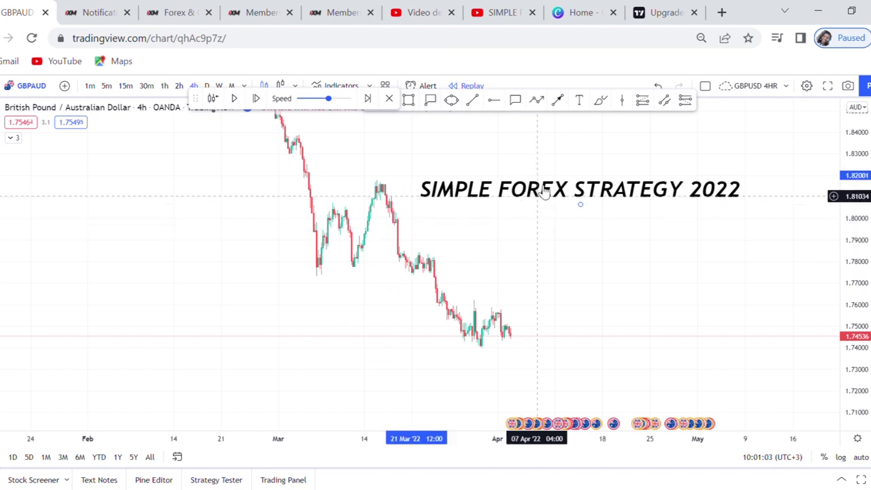
left_click_drag(547, 188, 534, 155)
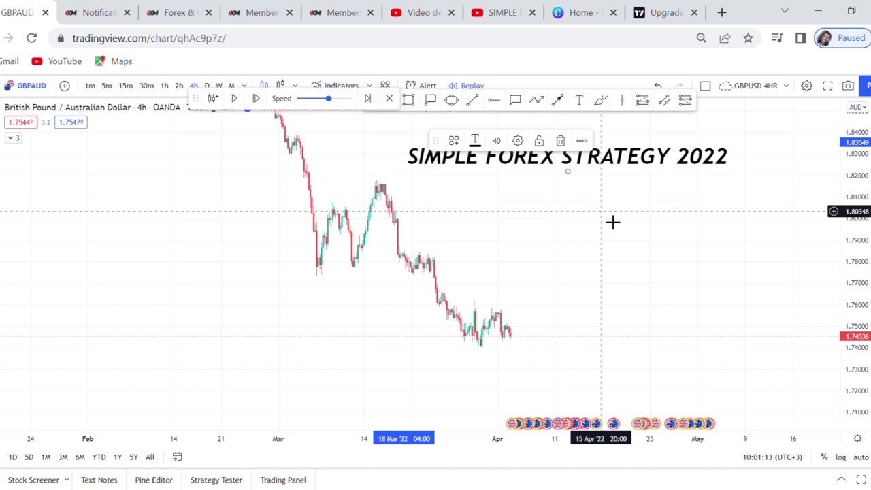
scroll(612, 220, "up", 2)
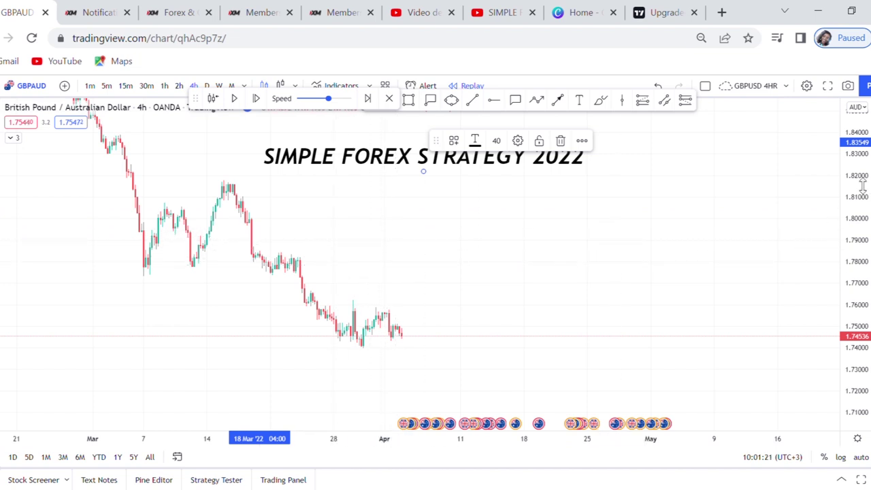
scroll(748, 286, "down", 3)
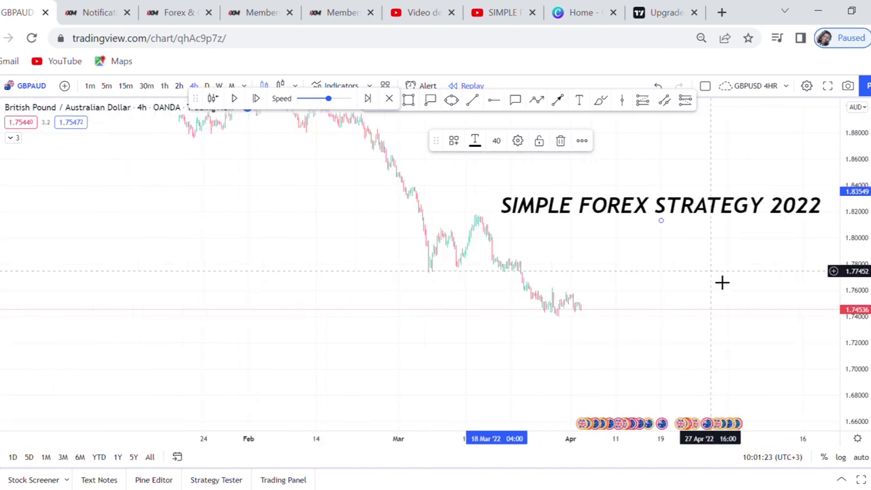
left_click(560, 140)
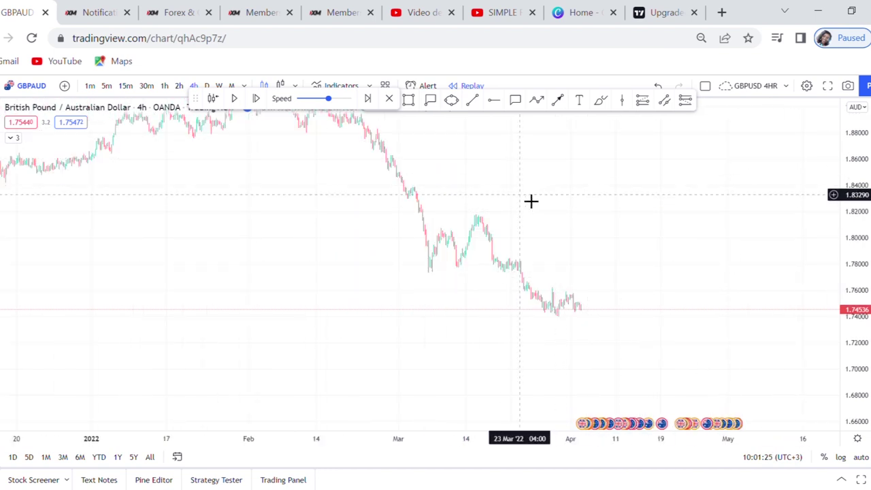
- Draw a trend line along the decline from the early February high at about 1.920 to 1 April at about 1.737, and delete it
left_click_drag(531, 204, 531, 263)
scroll(636, 247, "down", 2)
scroll(665, 253, "up", 3)
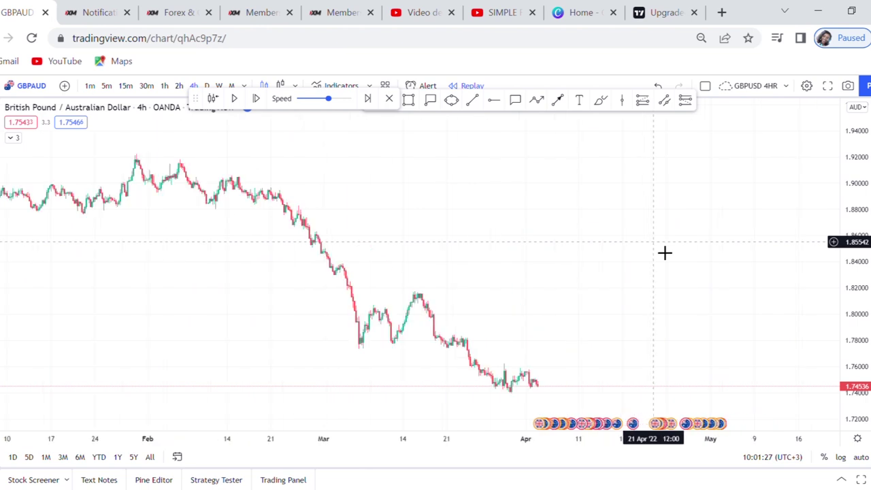
left_click(472, 102)
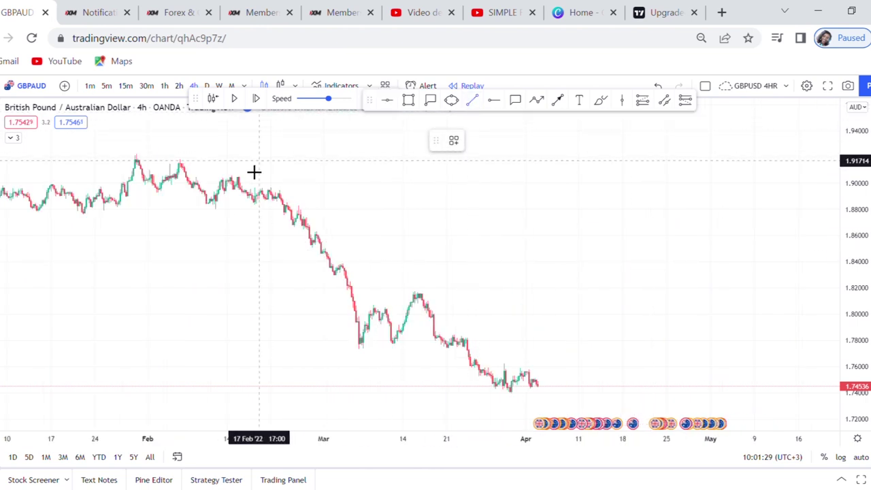
left_click(188, 159)
left_click(535, 393)
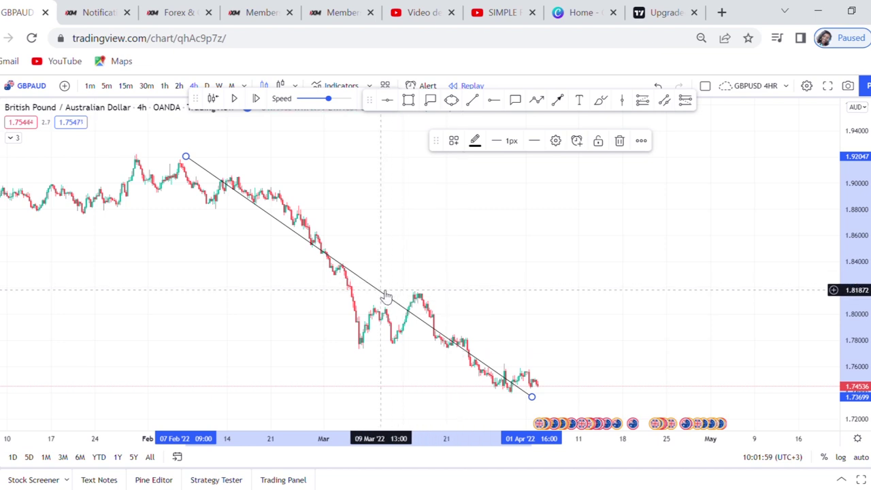
left_click(618, 141)
- Add the text "BREAK AND RETEST ON A CHANNEL" in the empty chart area above and beyond the latest candles
scroll(639, 271, "up", 4)
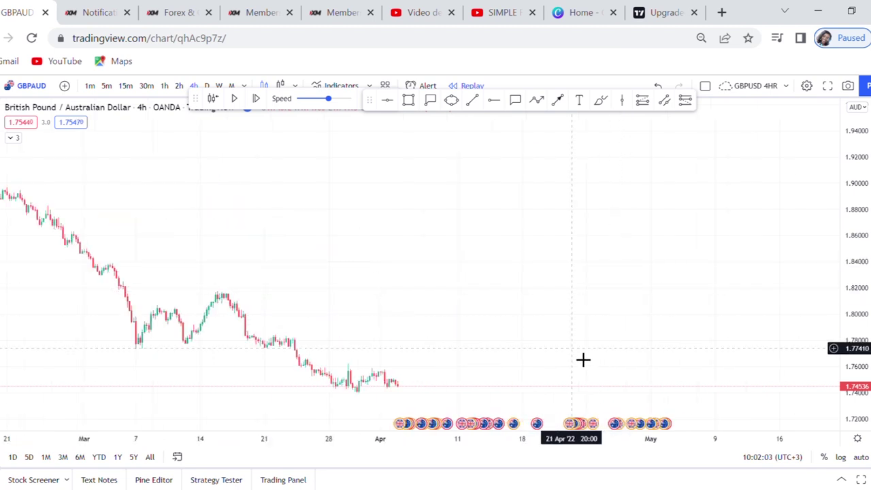
left_click_drag(584, 360, 658, 299)
left_click_drag(858, 387, 844, 292)
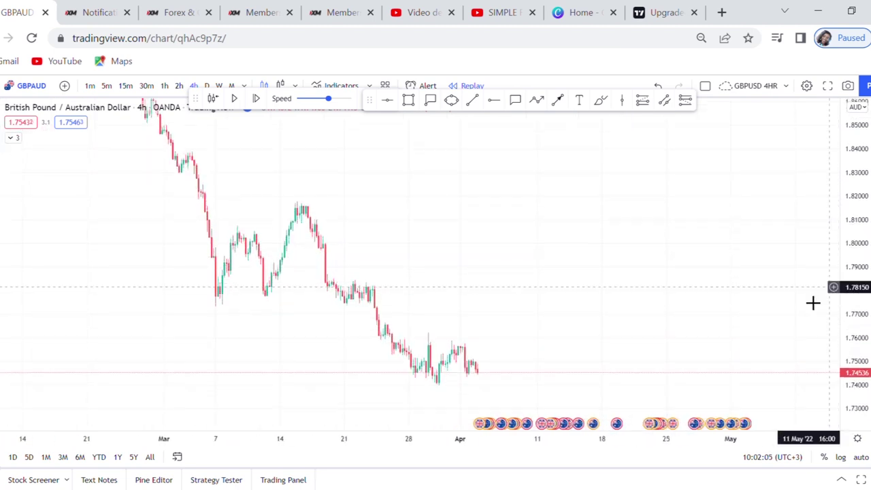
scroll(664, 303, "up", 3)
left_click_drag(509, 277, 685, 270)
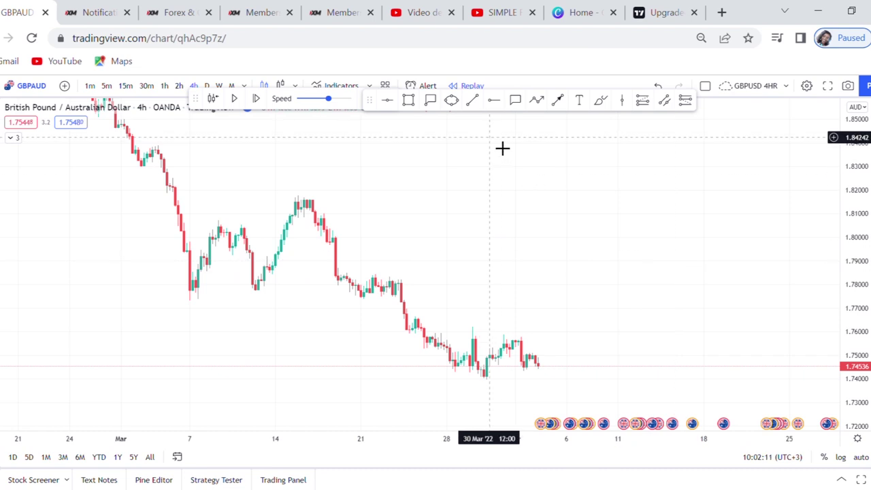
left_click(579, 100)
left_click(505, 182)
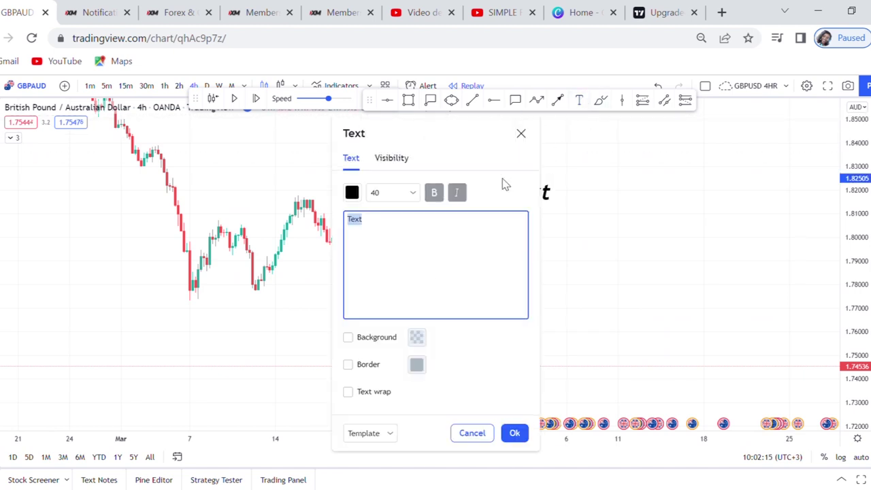
type("BREAK AND")
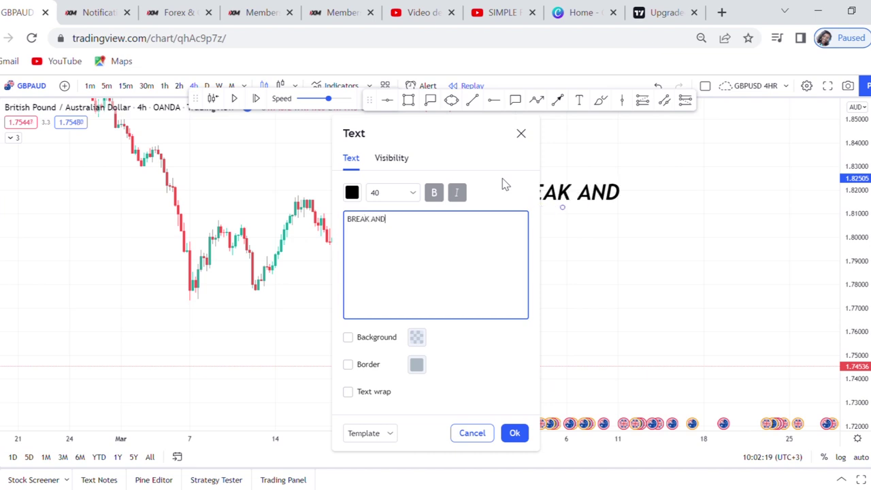
type(" RETES")
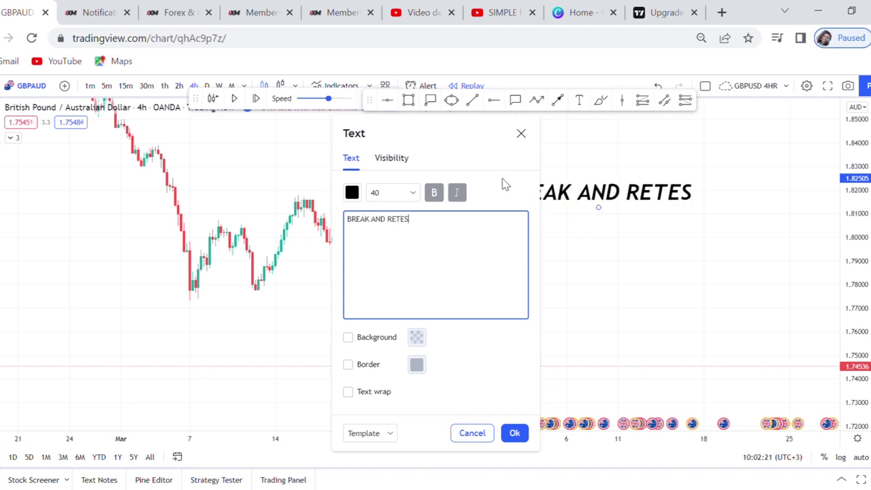
type("T ON A")
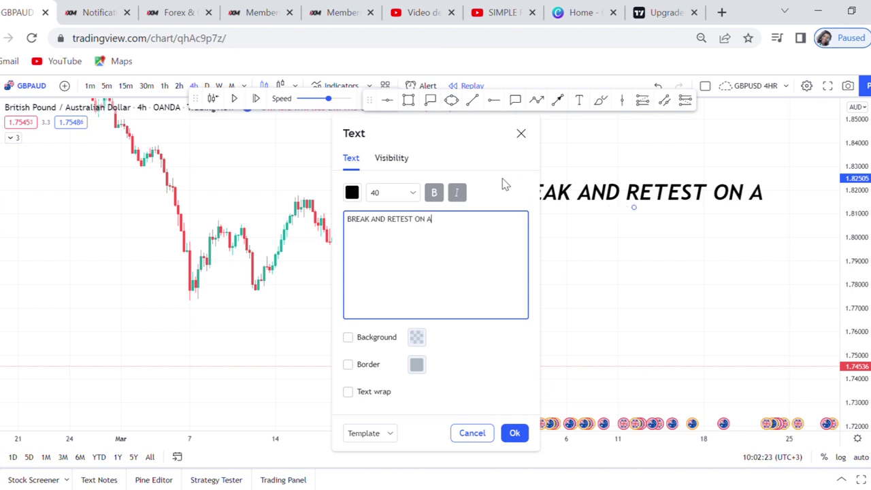
type(" CHANNEL")
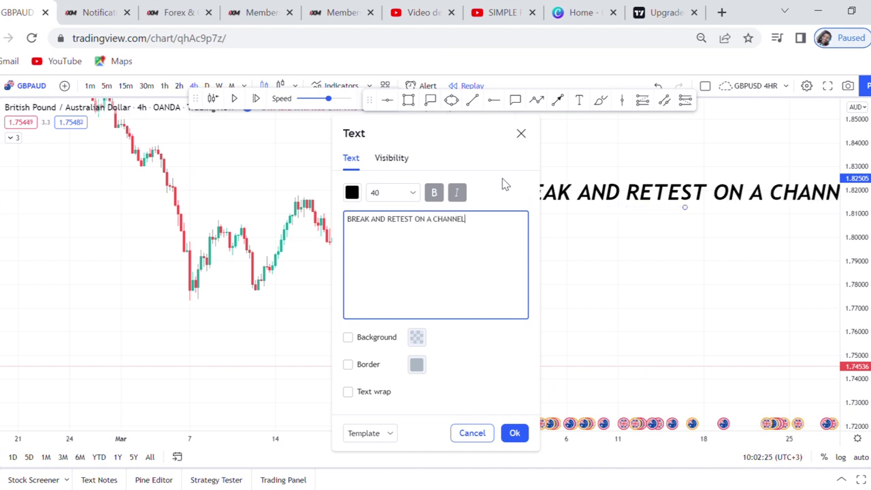
left_click(643, 255)
left_click_drag(681, 199, 582, 178)
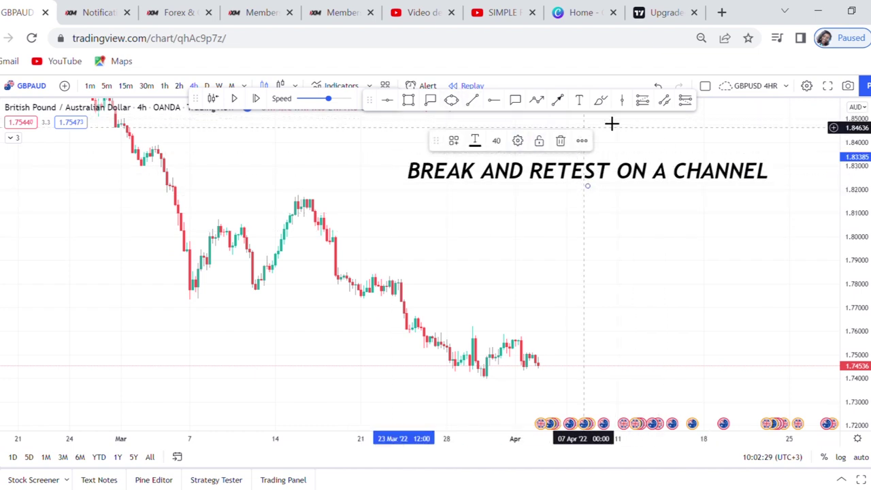
- Draw a zigzag path with four roughly level peaks and matching troughs beneath the text, ending on a downward leg
left_click(537, 100)
left_click(469, 300)
left_click(495, 222)
left_click(532, 295)
left_click(567, 222)
left_click(590, 287)
left_click(632, 219)
left_click(667, 287)
double_click(704, 221)
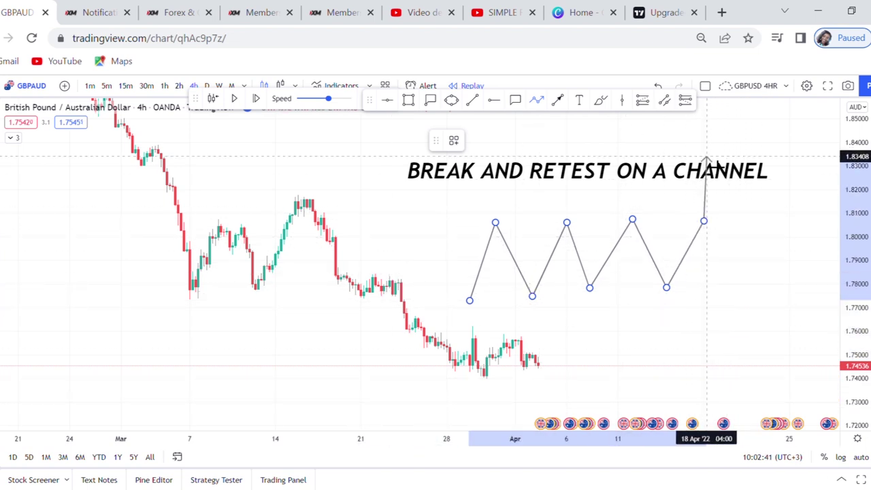
double_click(732, 288)
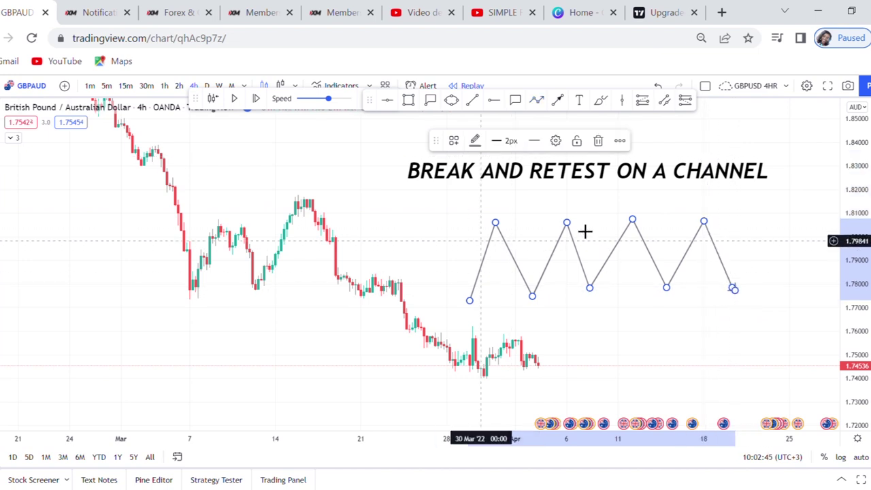
- Place horizontal lines along the zigzag's peaks at about 1.808 and just below its troughs to form a channel
left_click(388, 101)
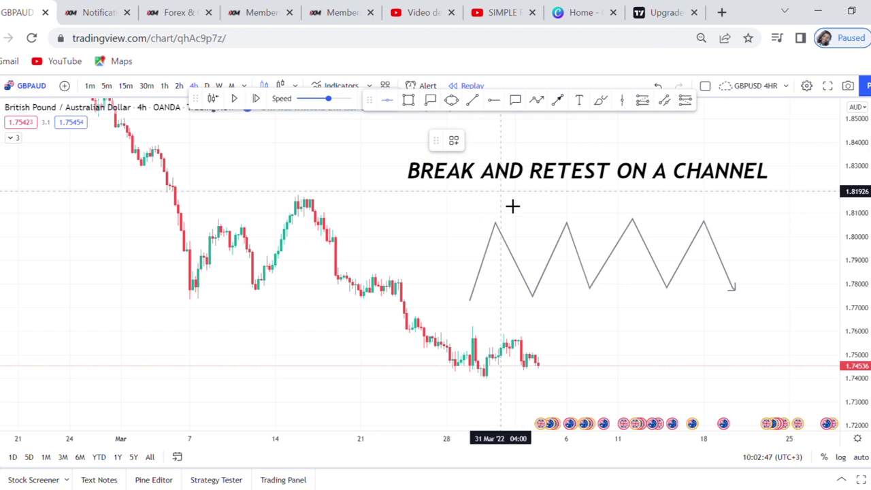
left_click(499, 227)
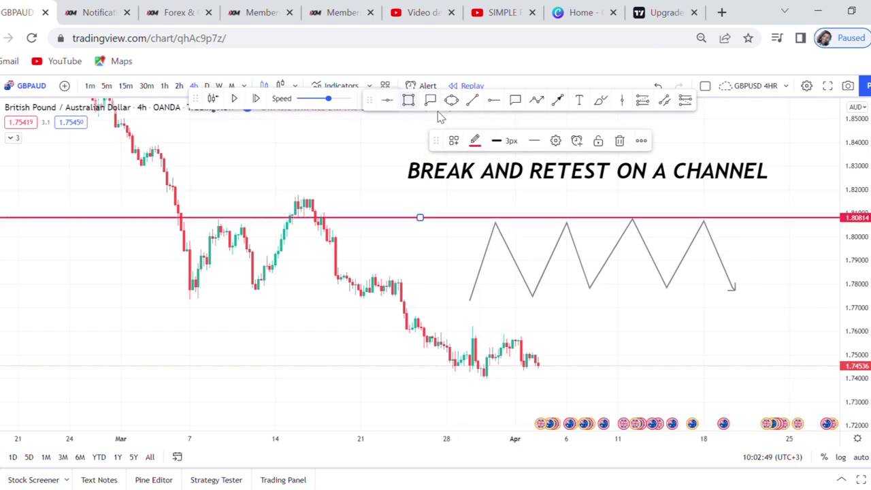
left_click(387, 101)
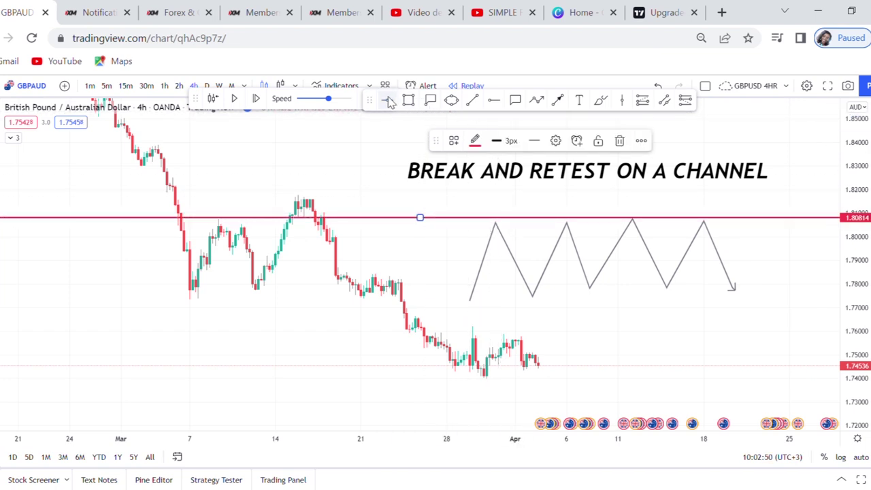
left_click(603, 305)
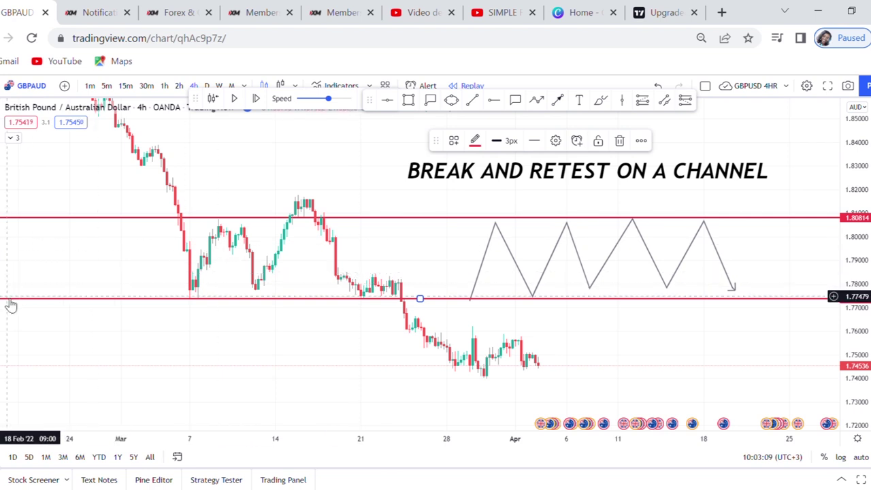
- Clear all drawings from the chart and place a horizontal line along the late-March candle low at 1.74104
key("ctrl+alt+h")
scroll(554, 317, "up", 3)
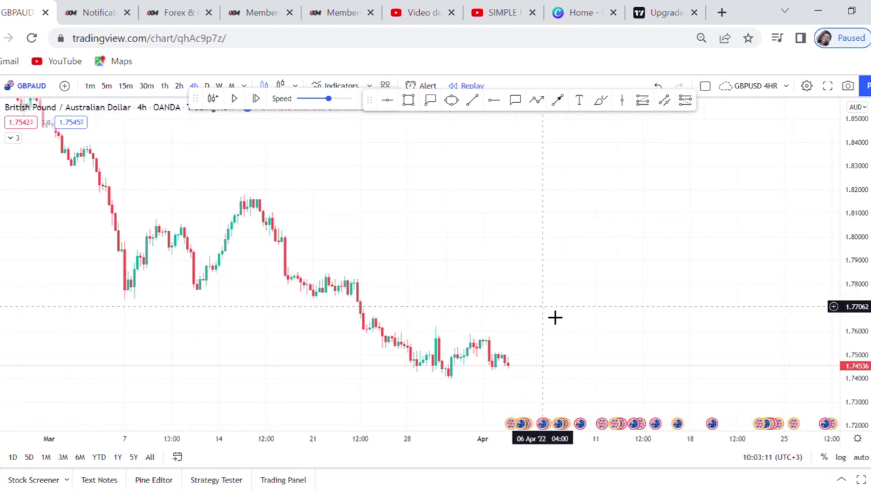
left_click_drag(614, 349, 654, 284)
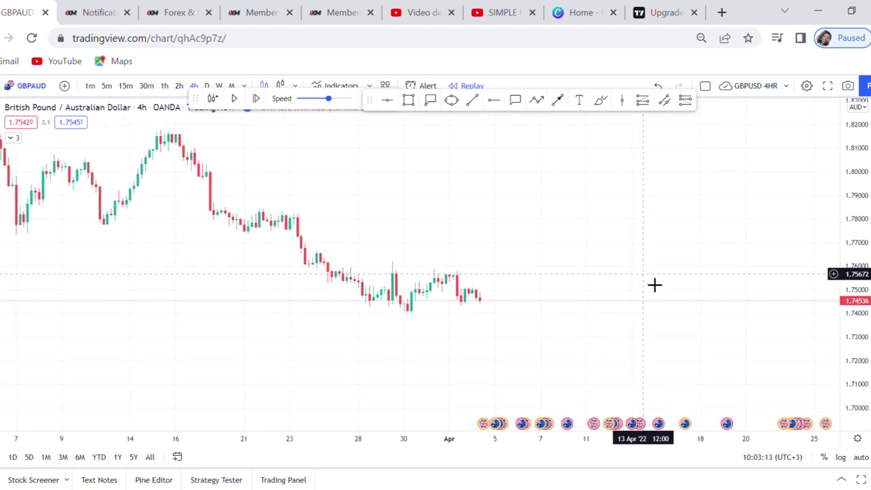
left_click(388, 99)
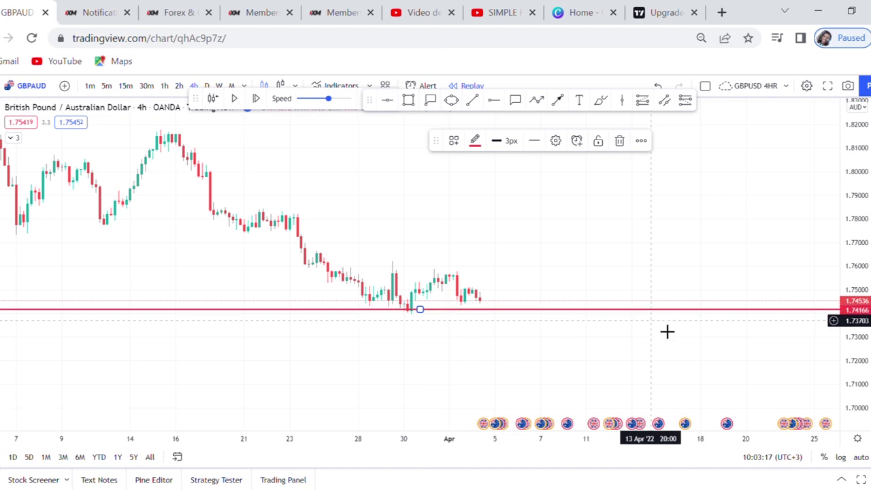
scroll(667, 331, "up", 2)
left_click_drag(840, 361, 838, 191)
scroll(663, 311, "up", 3)
left_click_drag(536, 315, 766, 266)
left_click_drag(420, 325, 420, 328)
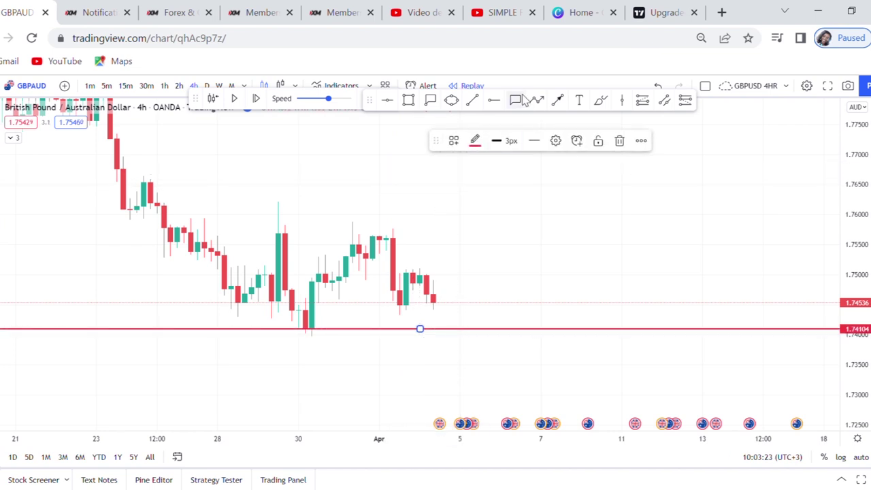
- Mark the range with brush strokes: circles around the two recent lows, a line across the highs at about 1.7596, and a zigzag between them
left_click(601, 100)
mouse_move(351, 314)
left_mouse_down()
mouse_move(336, 346)
mouse_move(310, 310)
left_mouse_up()
left_click_drag(421, 294, 401, 319)
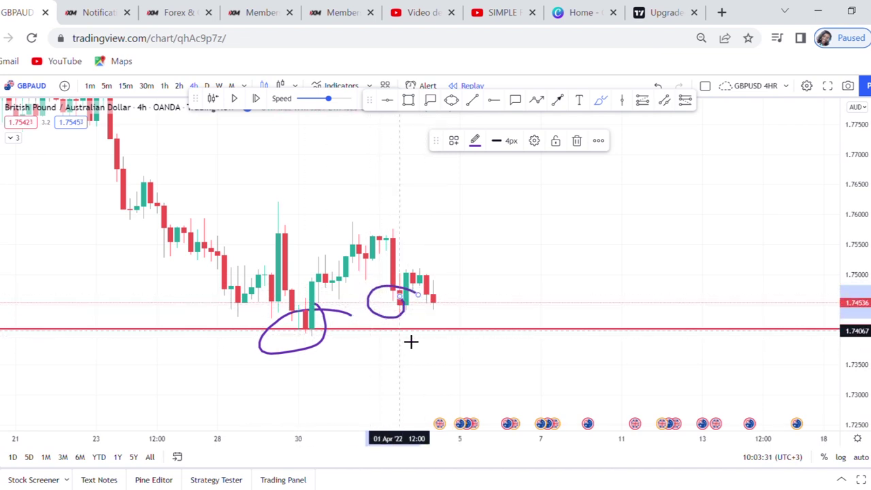
left_click_drag(178, 217, 495, 217)
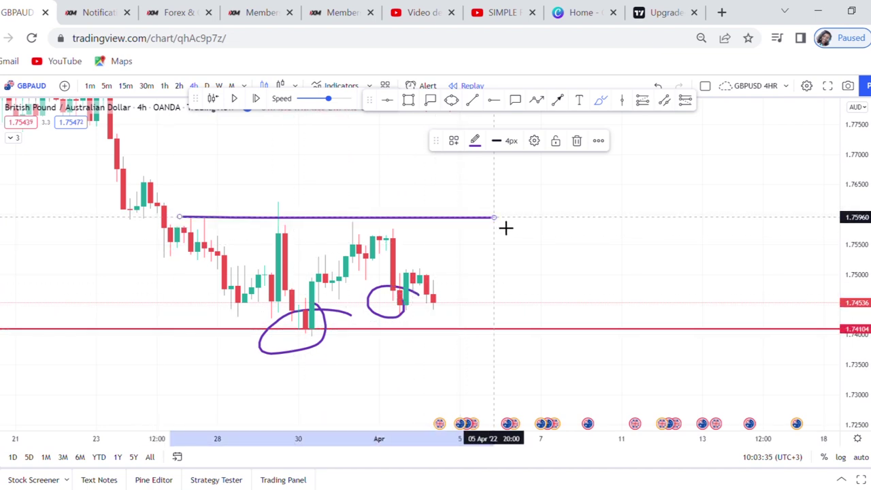
mouse_move(198, 334)
left_mouse_down()
mouse_move(243, 233)
mouse_move(274, 316)
mouse_move(318, 244)
mouse_move(351, 267)
mouse_move(422, 259)
mouse_move(480, 214)
left_mouse_up()
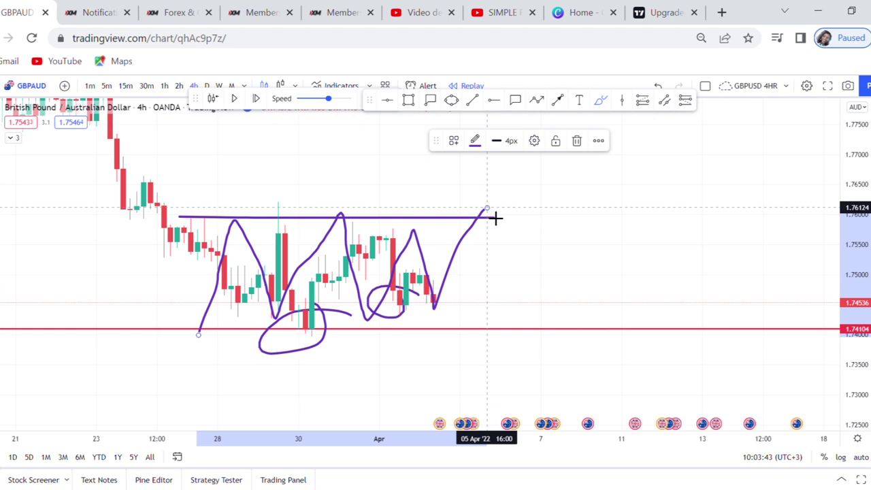
- Clear all drawings and enclose the ranging candles in a rectangle from 24 March to 13 April, between 1.76196 and 1.73976
key("ctrl+alt+h")
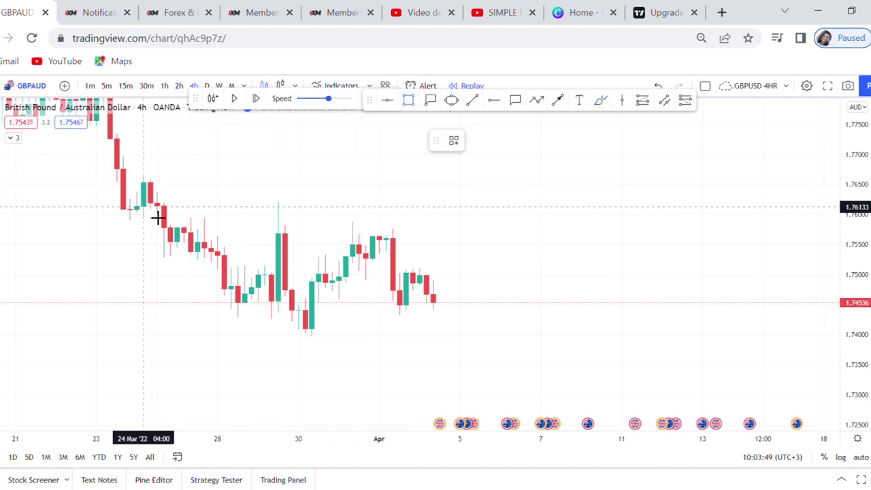
mouse_move(143, 203)
left_mouse_down()
mouse_move(715, 315)
mouse_move(709, 335)
left_mouse_up()
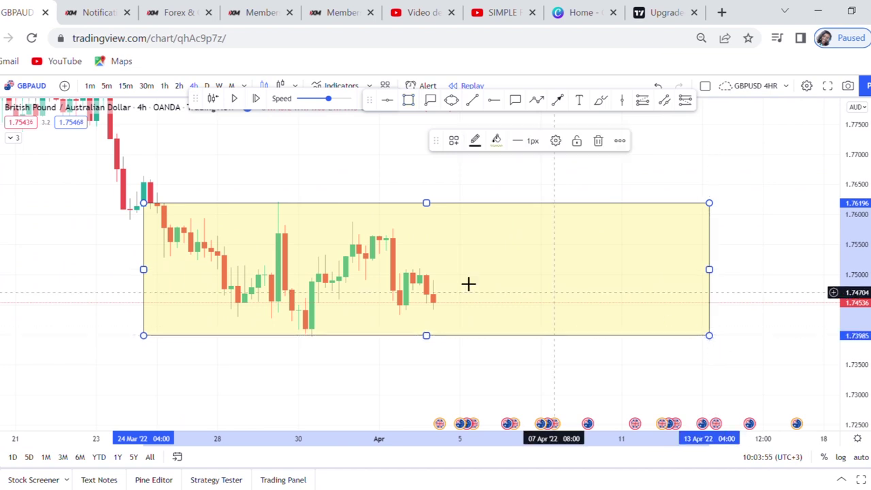
left_click(395, 174)
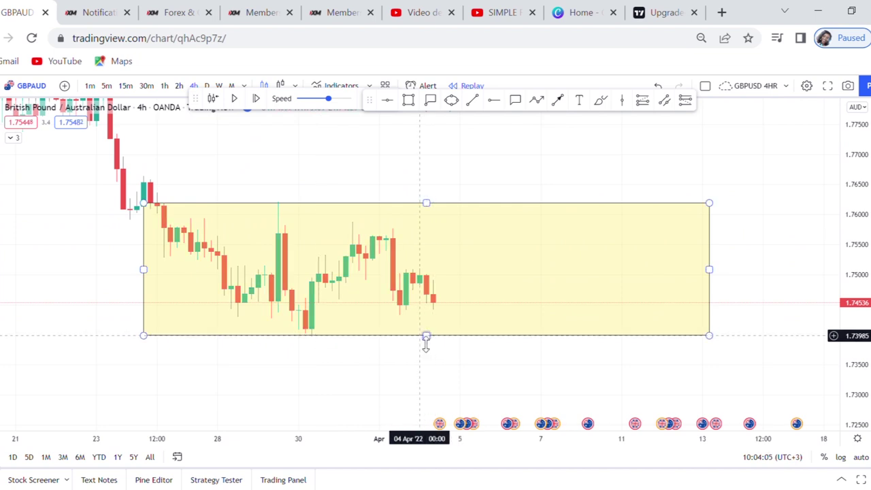
mouse_move(426, 342)
left_mouse_down()
mouse_move(440, 352)
mouse_move(441, 343)
left_mouse_up()
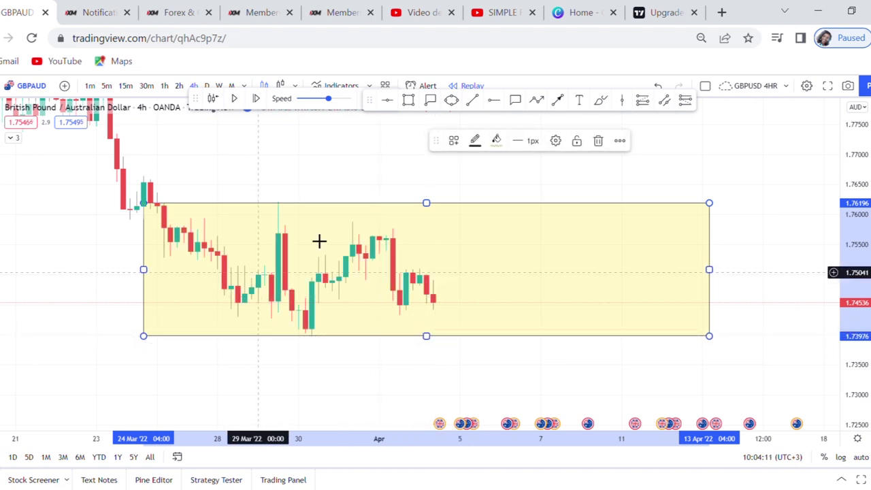
- Draw a downward breakout-and-retest path from the last candle to about 1.7335, back to 1.740 at the rectangle's lower edge, ending at about 1.727
left_click(537, 101)
left_click(433, 300)
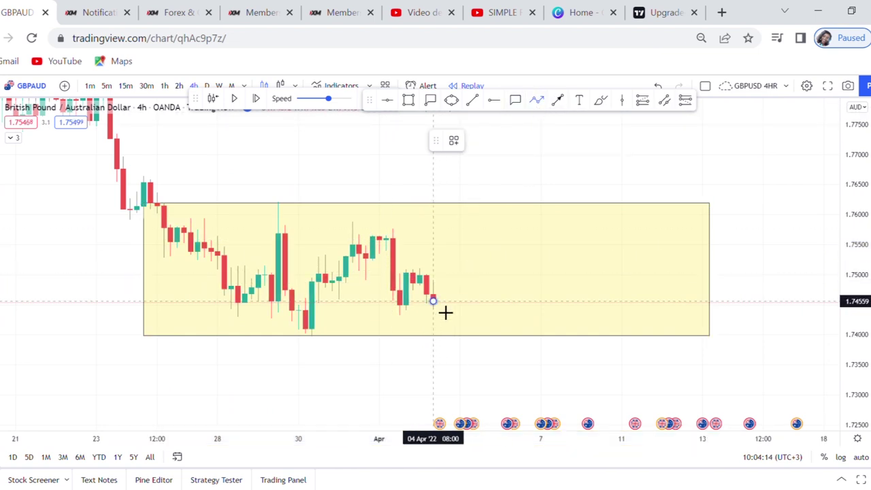
left_click(477, 380)
left_click(500, 341)
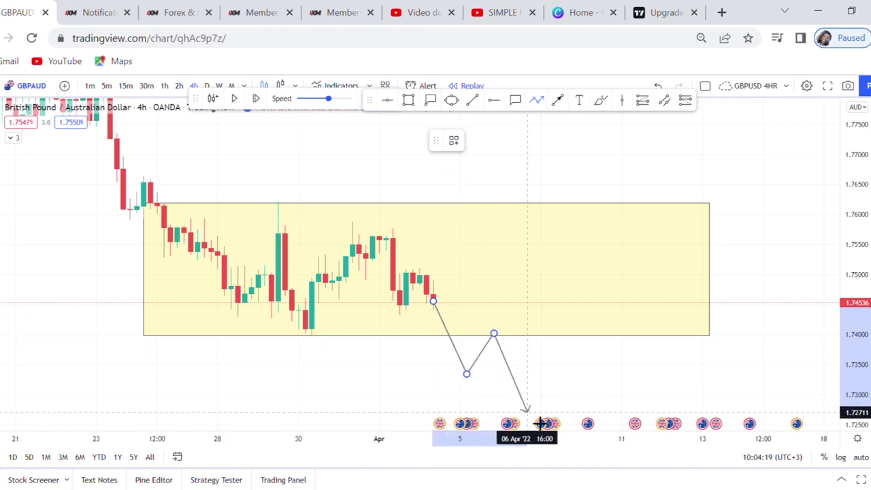
double_click(528, 412)
left_click(566, 389)
mouse_move(573, 376)
left_mouse_down()
mouse_move(593, 342)
mouse_move(572, 383)
left_mouse_up()
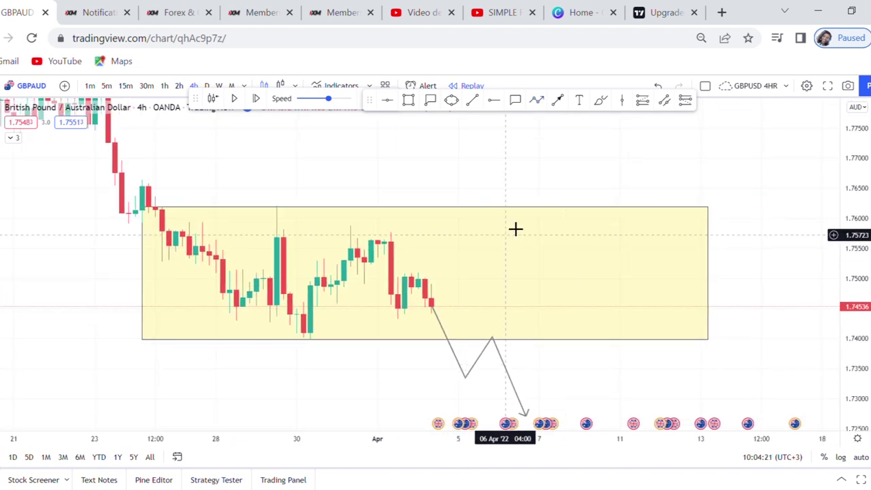
- Draw an upward path from the rectangle's upper edge to about 1.7675, back to the edge, and up to about 1.7755
left_click(537, 101)
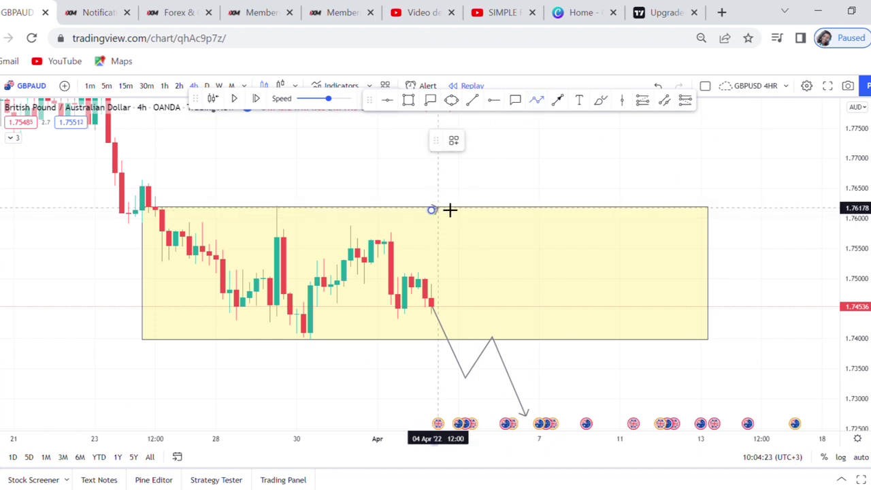
left_click(445, 216)
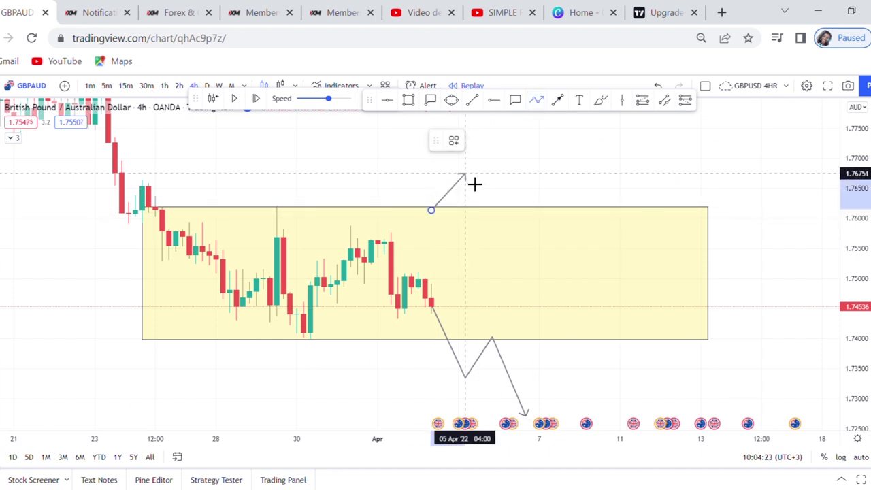
left_click(509, 216)
double_click(546, 138)
left_click(594, 182)
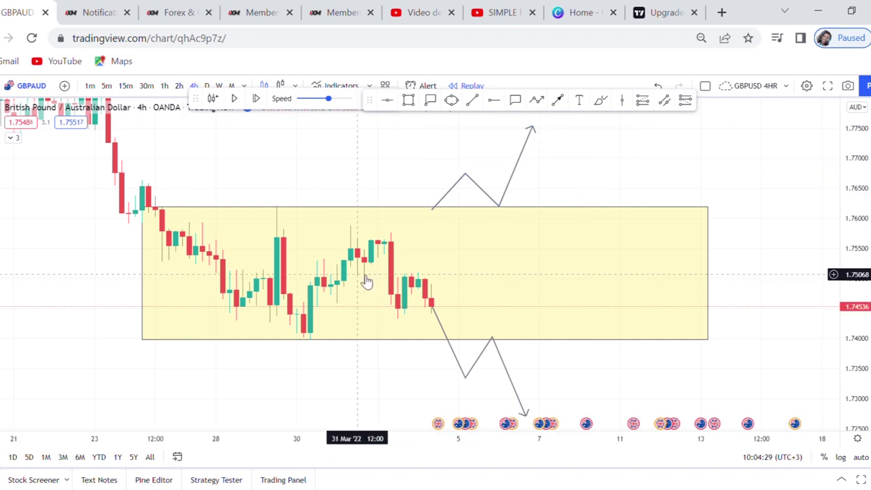
- Examine the price decline from February through March that leads into the boxed range
scroll(253, 172, "down", 3)
left_click_drag(253, 173, 366, 433)
left_click_drag(864, 145, 824, 292)
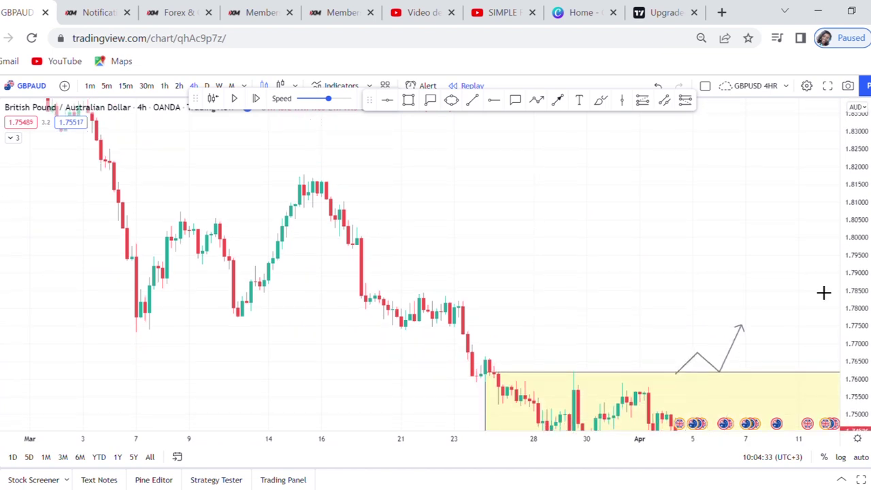
scroll(717, 275, "down", 3)
left_click_drag(638, 346, 413, 213)
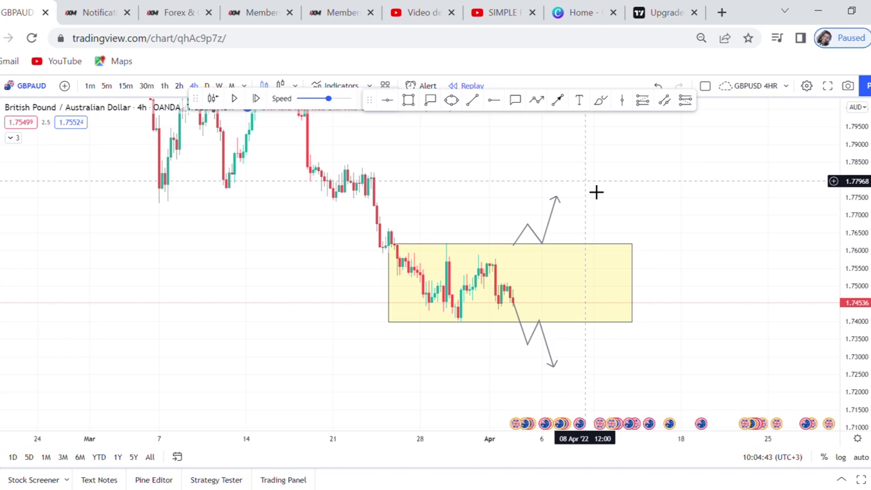
left_click_drag(485, 170, 644, 330)
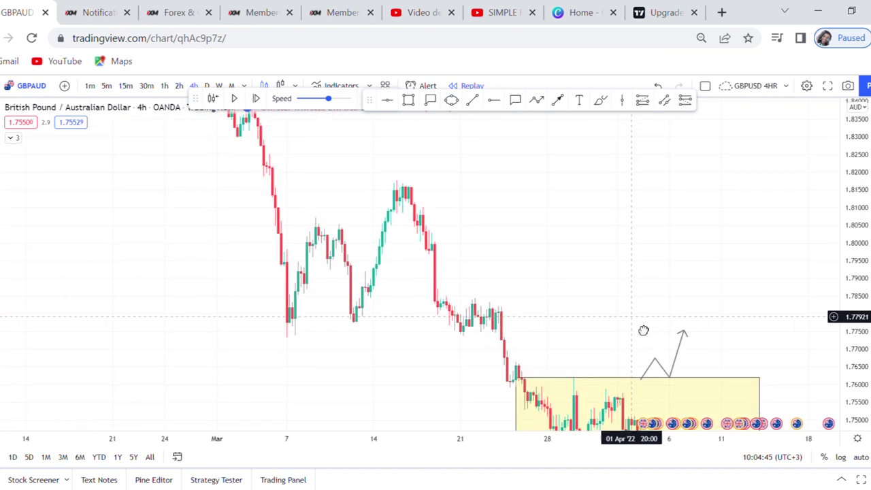
scroll(445, 190, "down", 3)
left_click_drag(864, 148, 861, 316)
left_click_drag(580, 161, 589, 206)
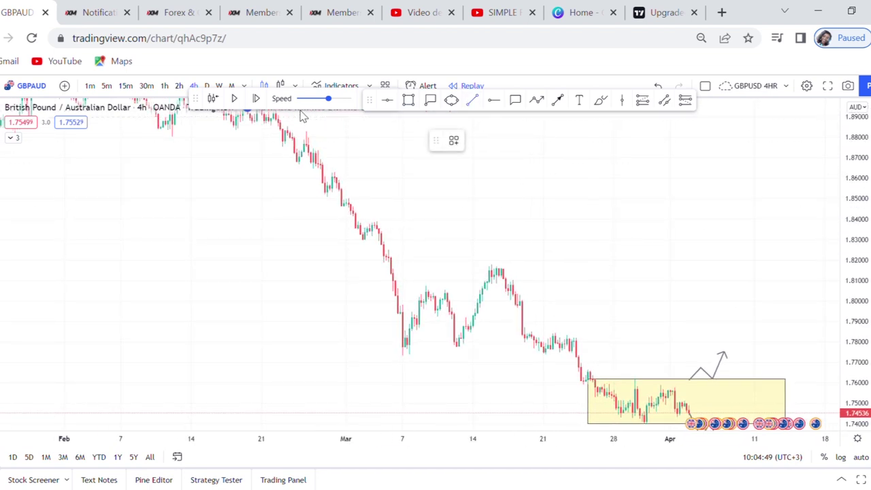
- Draw a trend line along the decline from 18 February to 23 March at about 1.762, and delete it
mouse_move(265, 130)
left_mouse_down()
mouse_move(375, 238)
mouse_move(579, 387)
mouse_move(505, 317)
left_mouse_up()
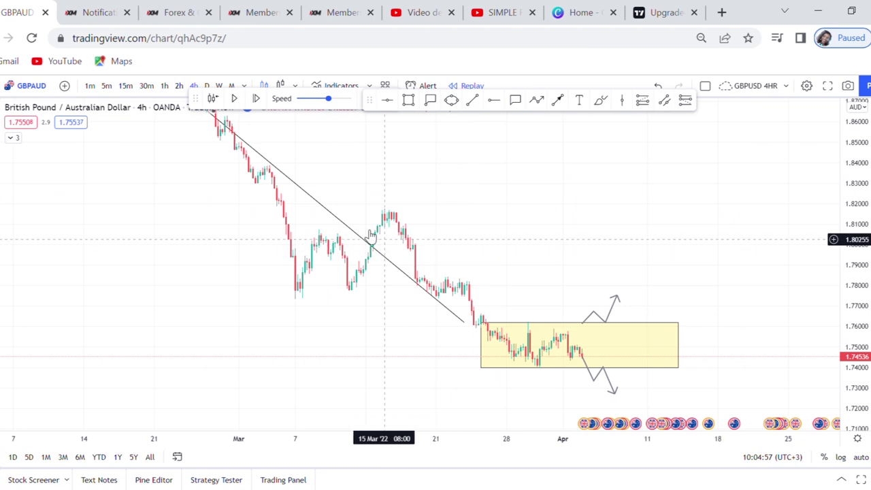
left_click(344, 225)
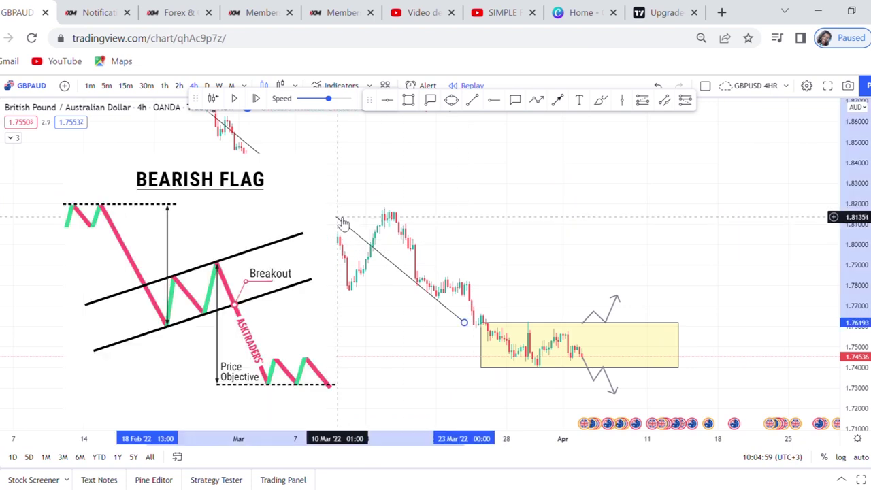
left_click(621, 141)
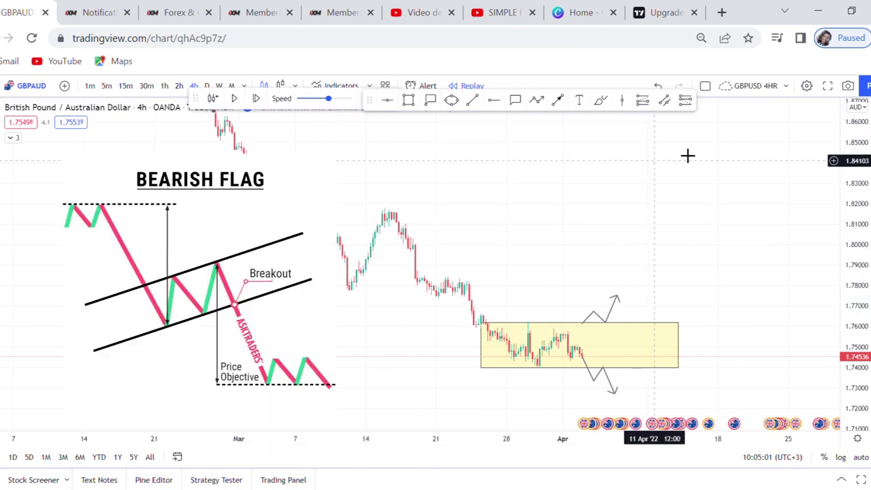
- Draw a trend line from the 15 March high at 1.81659 to 24 March at 1.74864 and set its thickness to 4px
scroll(619, 181, "down", 3)
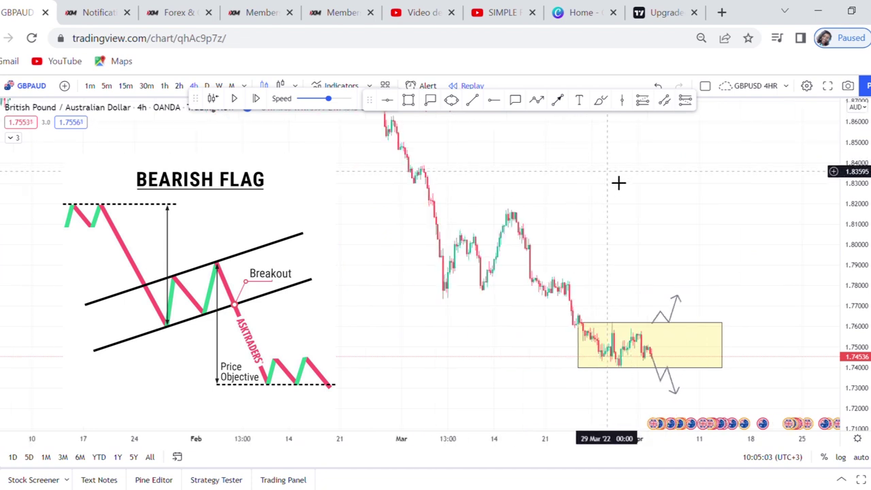
left_click_drag(855, 151, 859, 238)
left_click(471, 102)
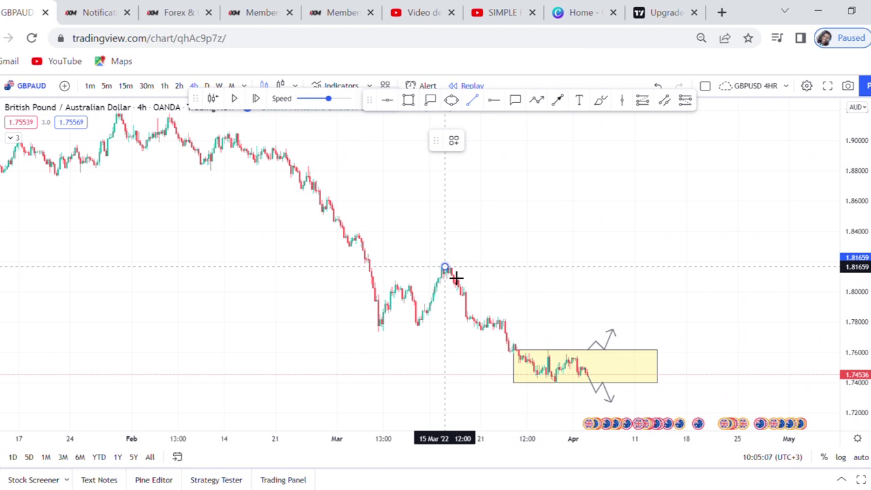
left_click(445, 268)
left_click(515, 370)
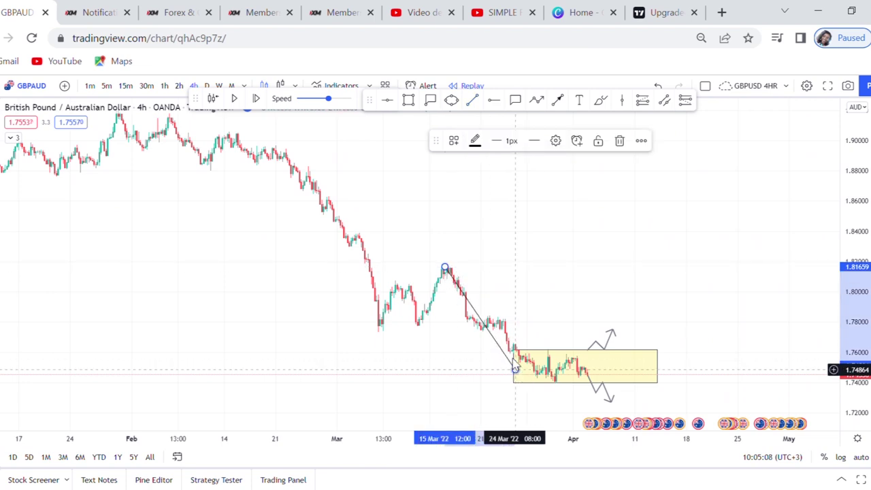
left_click(507, 142)
left_click(514, 216)
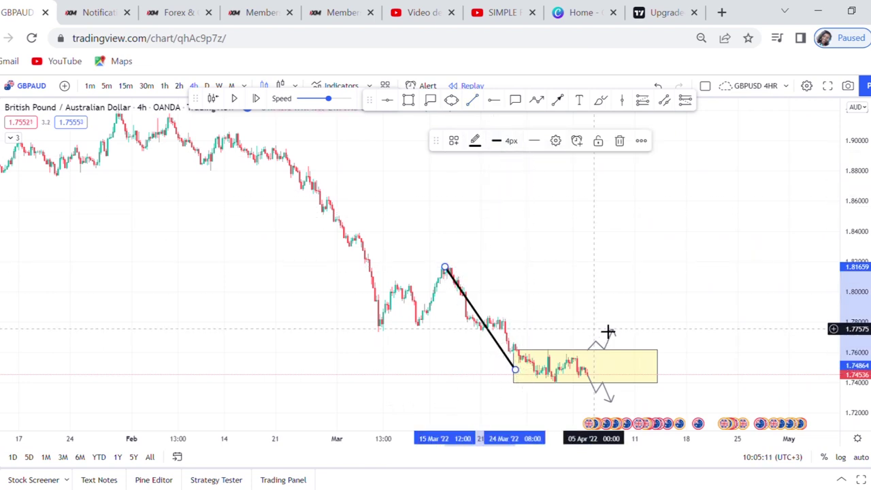
- Examine the earlier downtrend, the marked drop and the boxed range with its two projected breakout paths
scroll(523, 361, "up", 2)
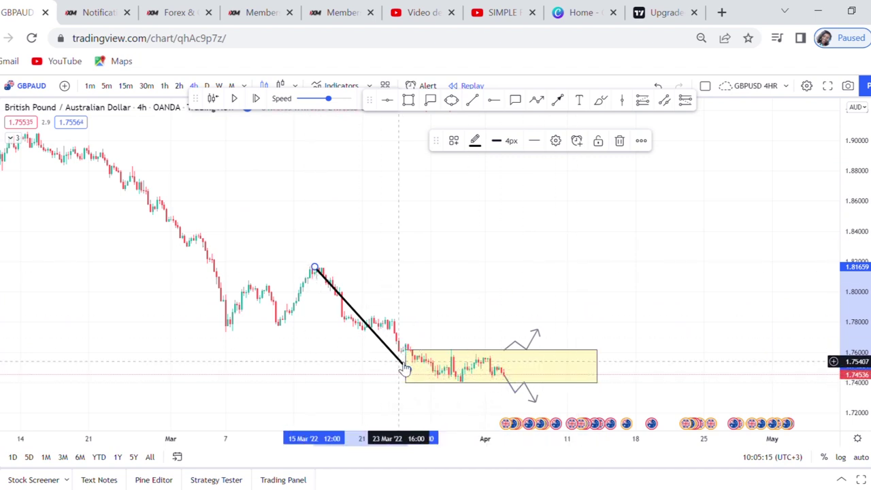
left_click_drag(558, 292, 550, 191)
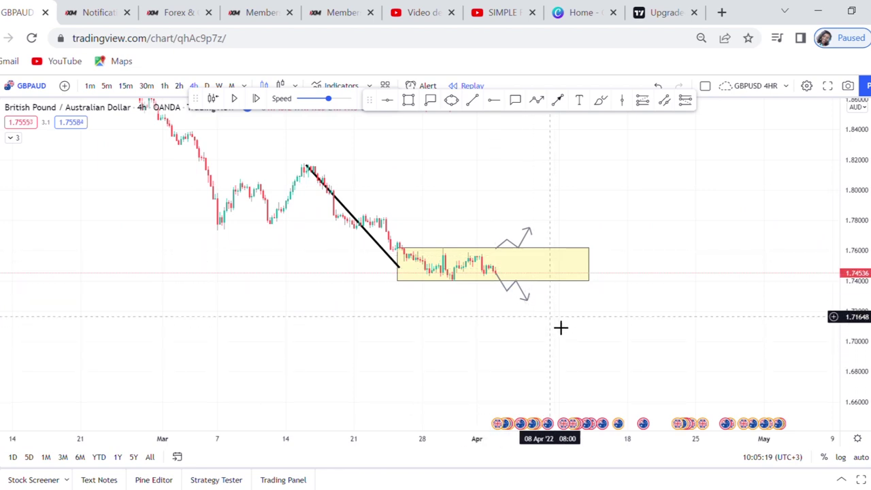
scroll(509, 292, "down", 3)
left_click_drag(355, 287, 430, 417)
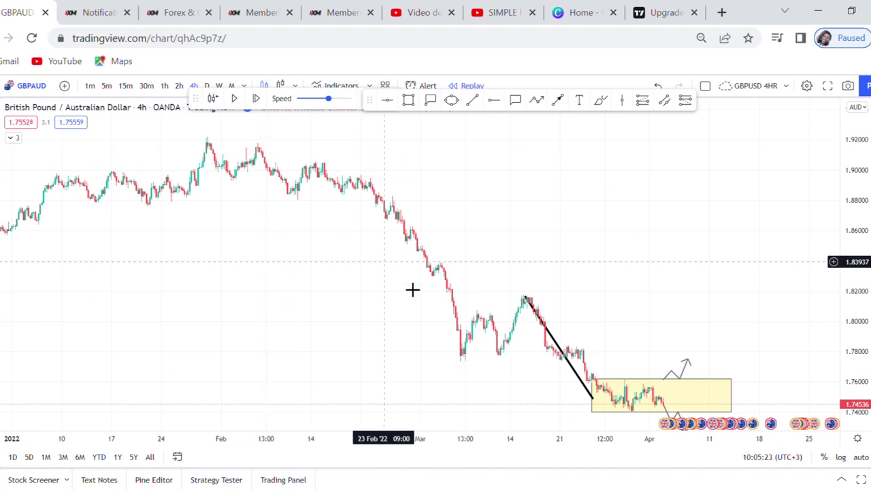
left_click_drag(634, 352, 434, 204)
left_click(584, 275)
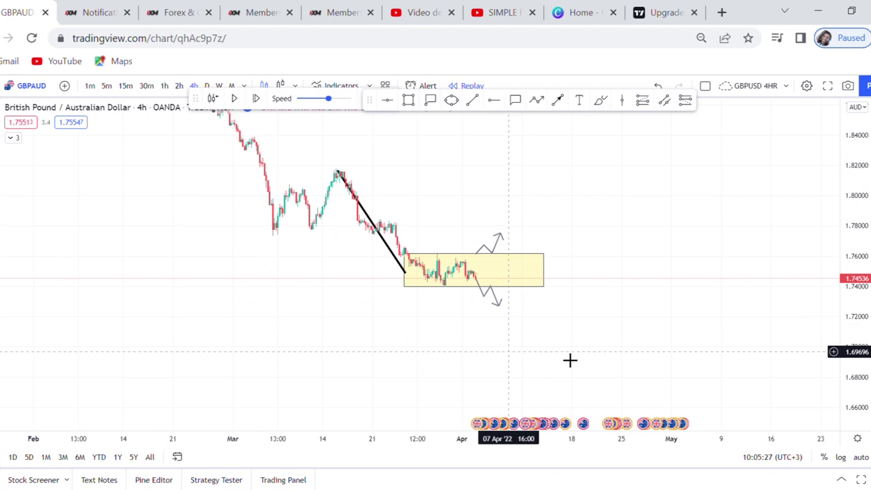
left_click_drag(856, 384, 839, 271)
scroll(684, 295, "up", 3)
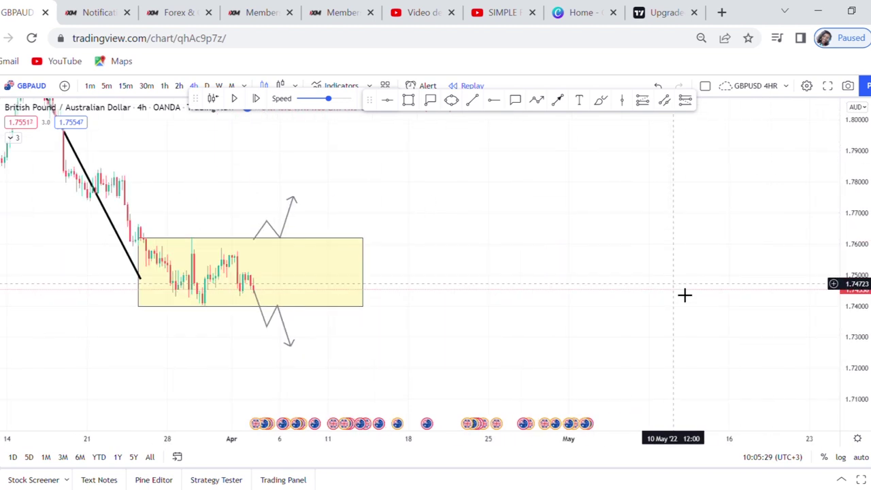
left_click_drag(412, 231, 669, 224)
- Delete the thick trend line running down into the rectangle
scroll(670, 231, "up", 3)
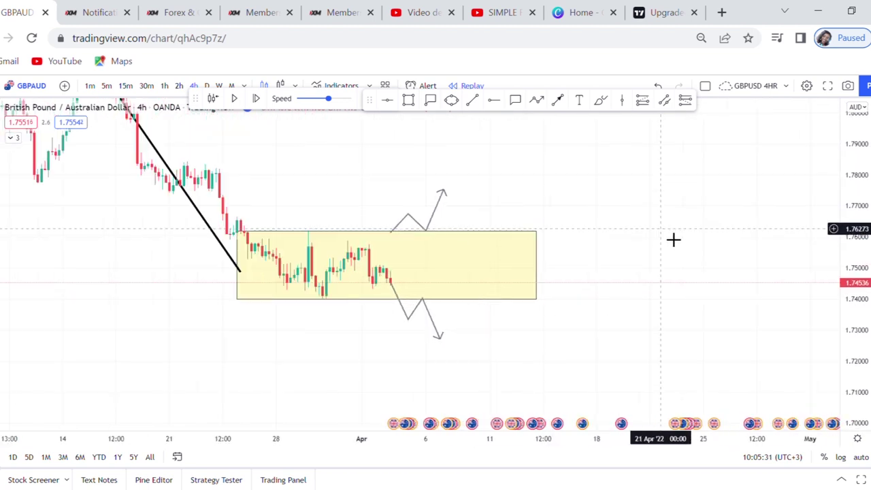
left_click_drag(398, 204, 453, 211)
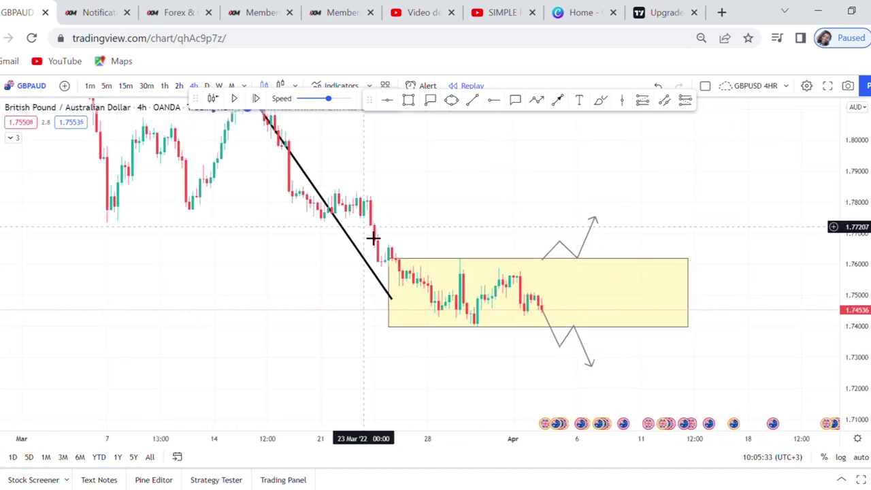
left_click(357, 241)
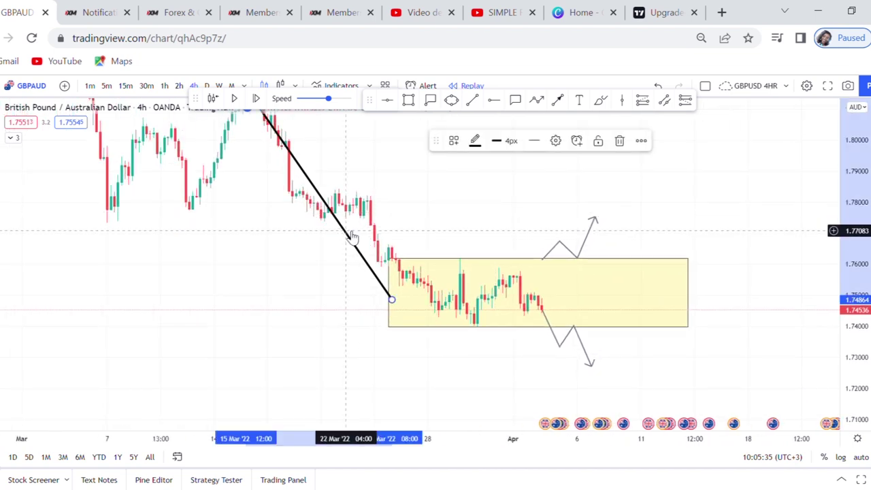
key("Delete")
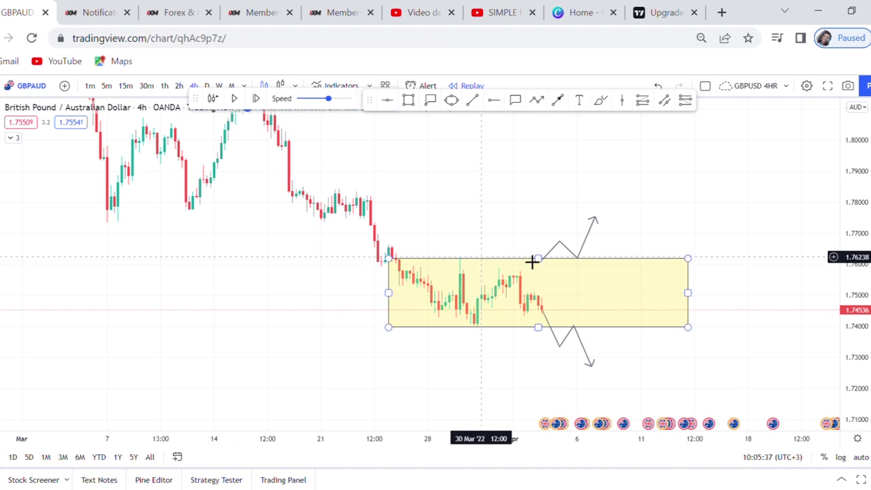
- Sketch a path from the last candle up to about 1.761, back to about 1.7555 and up past 1.775, and delete it
scroll(646, 233, "up", 4)
left_click_drag(862, 340, 861, 218)
scroll(594, 332, "up", 2)
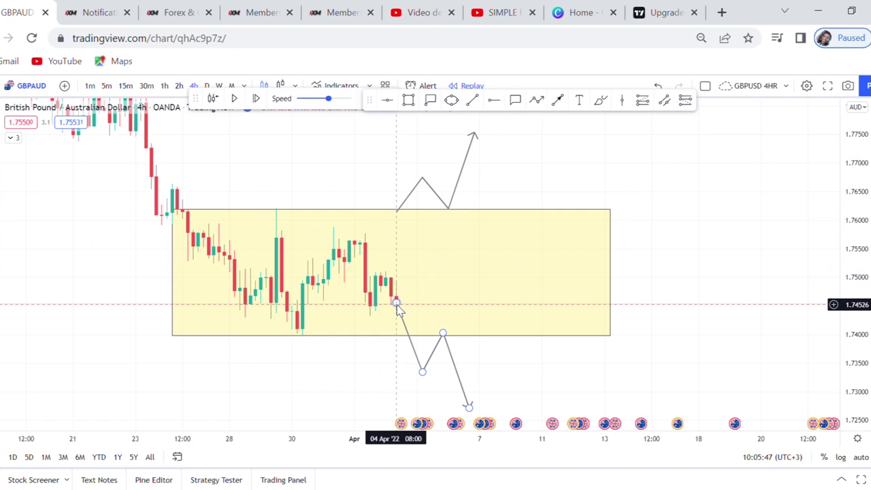
left_click(536, 100)
left_click(402, 307)
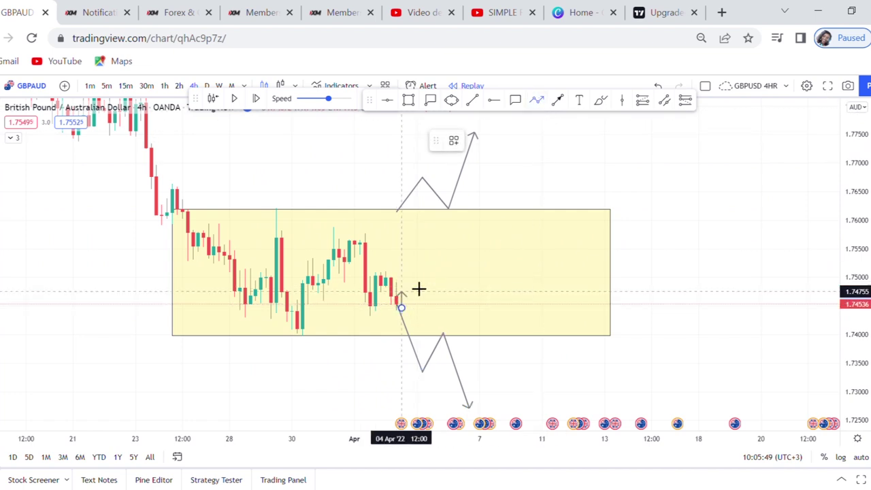
left_click(448, 216)
left_click(485, 245)
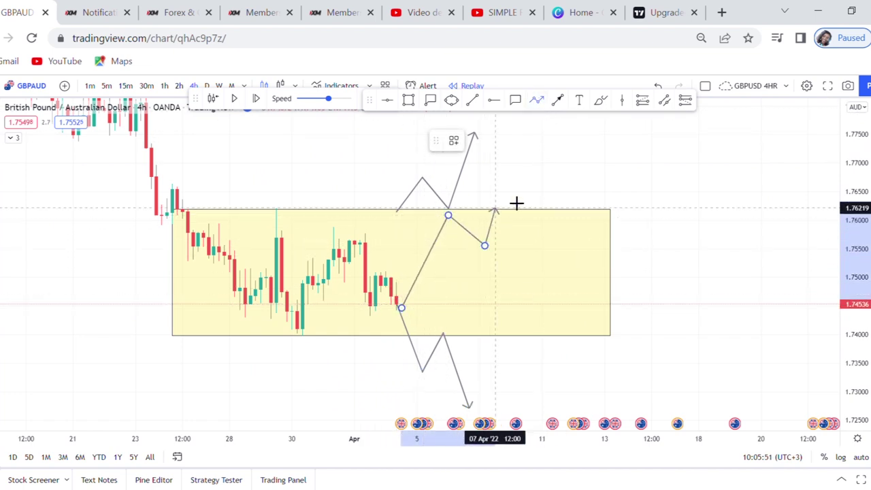
double_click(552, 130)
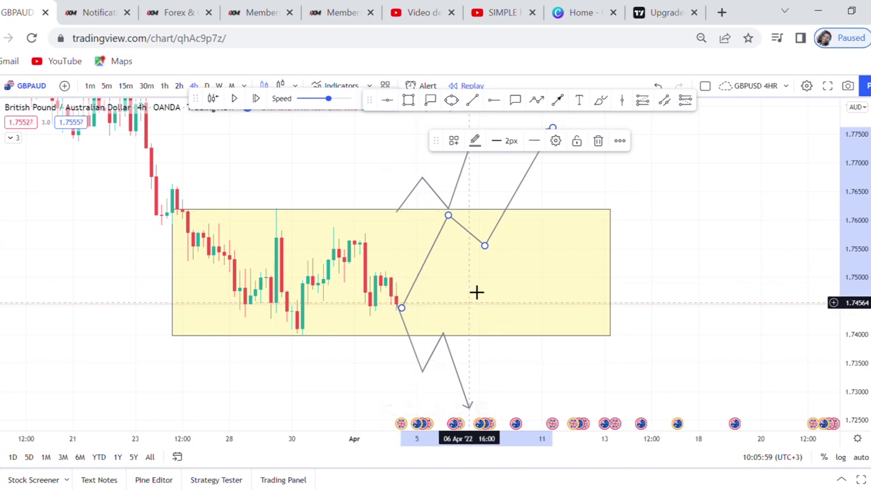
left_click(598, 140)
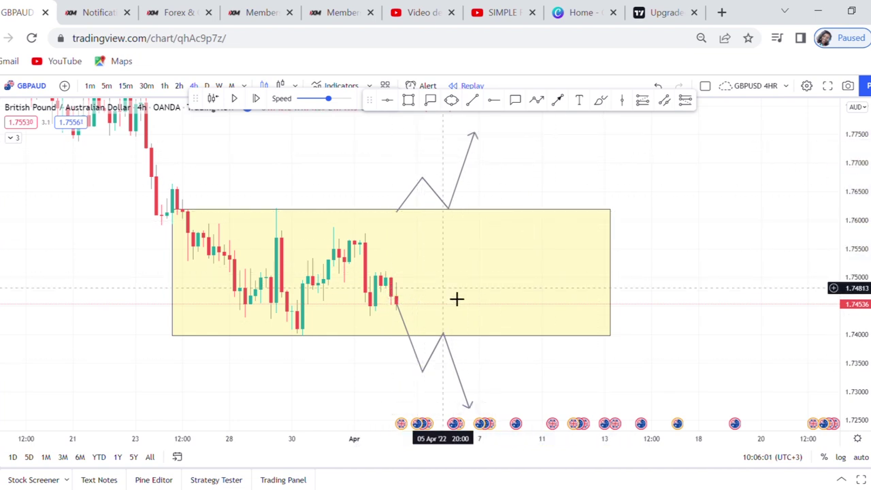
- Move the downward path so that it starts at the rectangle's lower edge on about 5 April
scroll(459, 307, "down", 2)
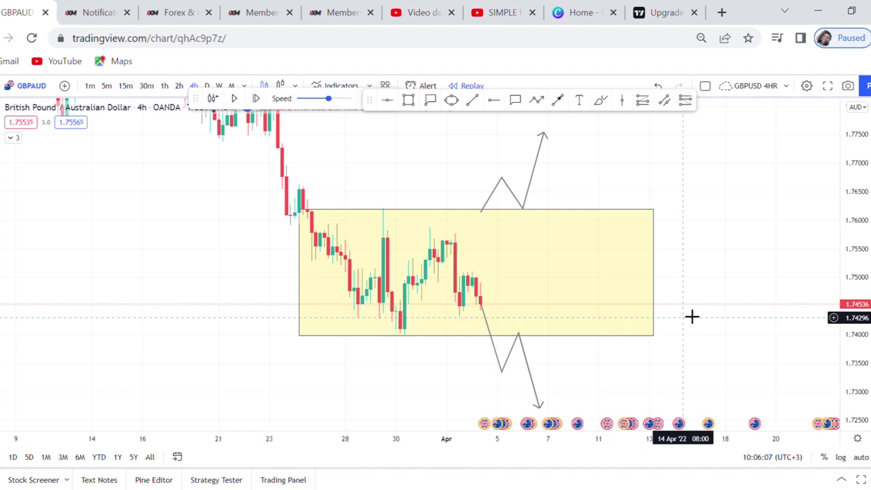
left_click_drag(690, 315, 687, 276)
scroll(686, 278, "up", 2)
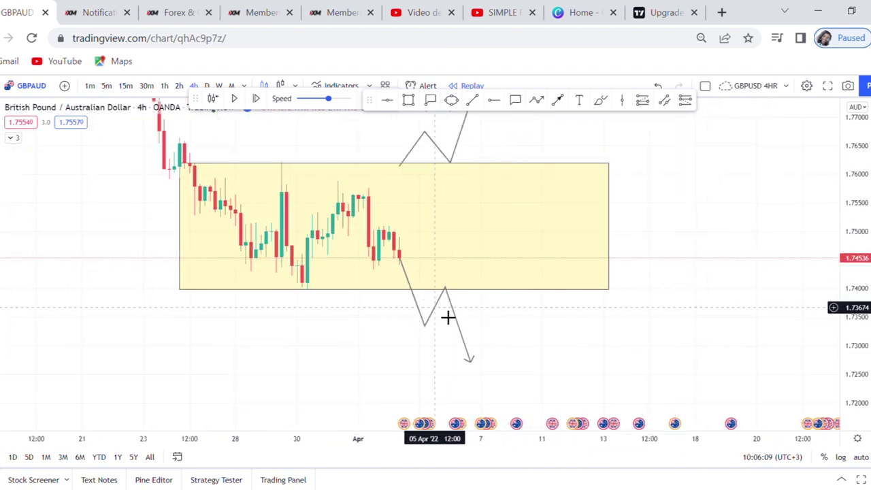
mouse_move(441, 308)
left_mouse_down()
mouse_move(466, 342)
mouse_move(478, 298)
left_mouse_up()
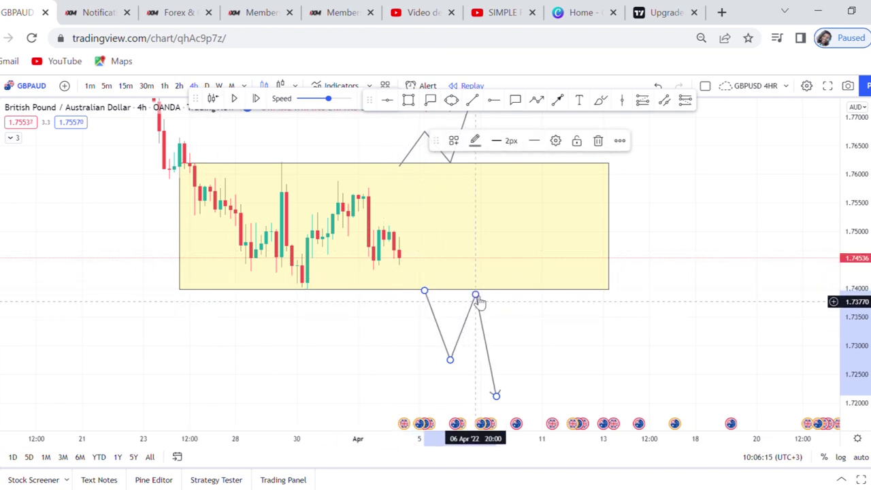
- Add a callout reading "WBB" that points inside the range rectangle's upper edge at about 1.7594
left_click_drag(532, 253, 525, 291)
left_click(515, 100)
left_click(505, 214)
left_click(546, 169)
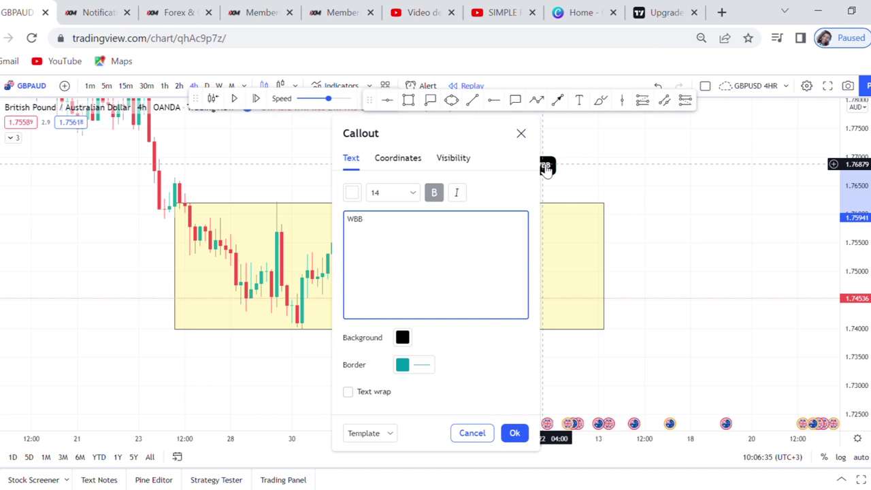
left_click(627, 188)
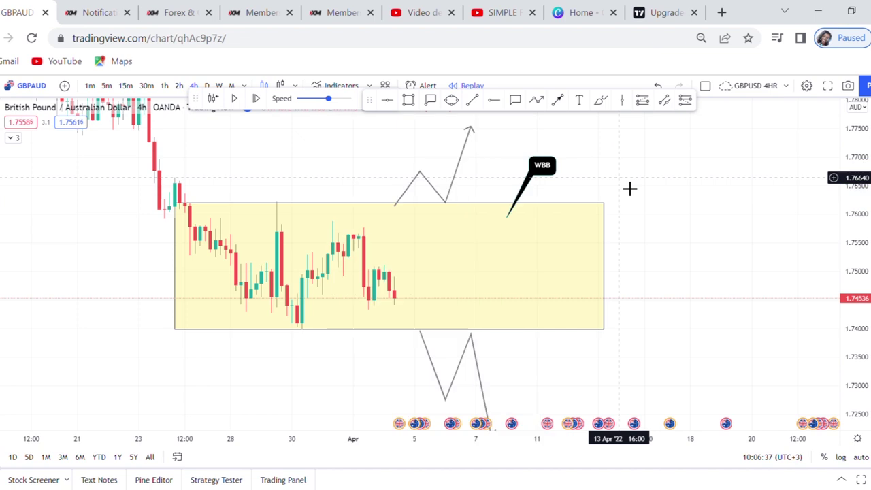
- Expand the callout's text to "WBB ( WAIT BOX BREAK)" and shift its label farther right, to about 1.770
double_click(548, 169)
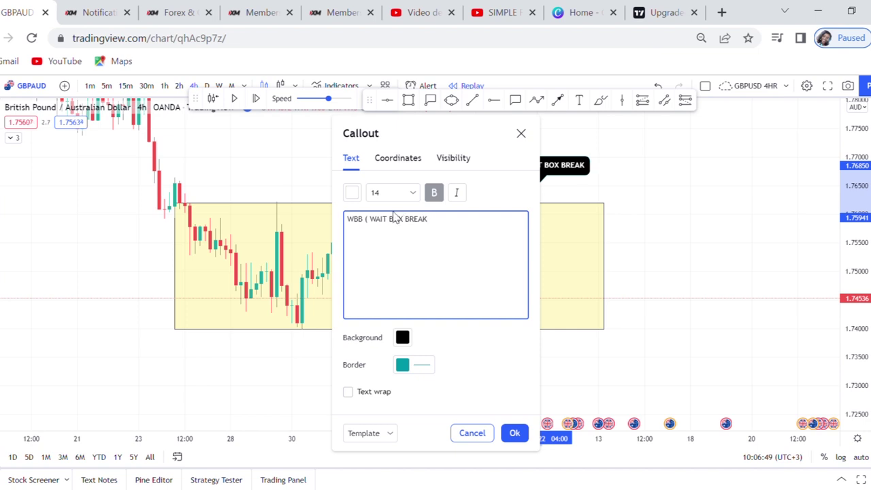
left_click(694, 229)
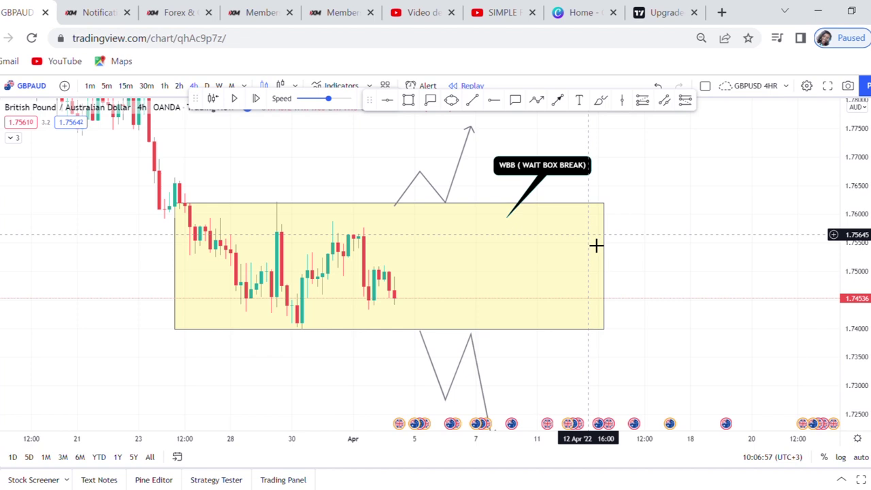
left_click_drag(568, 175, 618, 168)
left_click(682, 185)
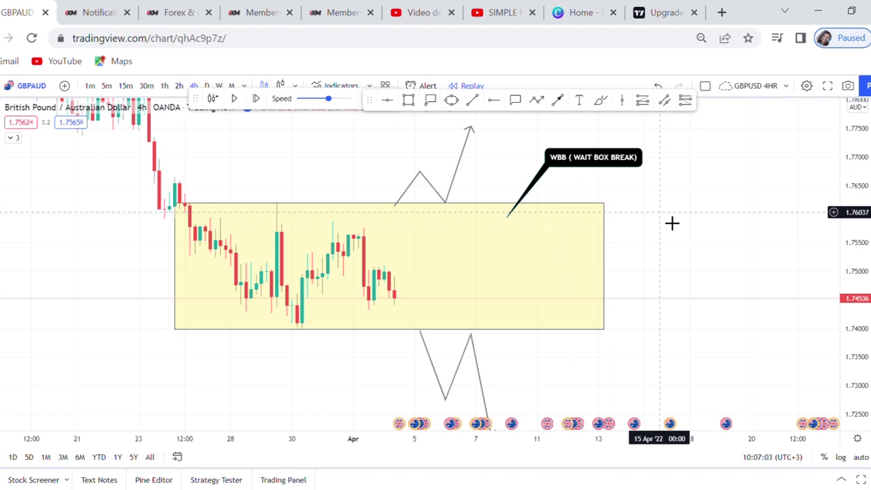
- Draw a rectangle around the earlier consolidation, from about 16 to 29 March and from about 1.7875 down to 1.7735
left_click_drag(316, 191, 676, 329)
scroll(587, 266, "up", 3)
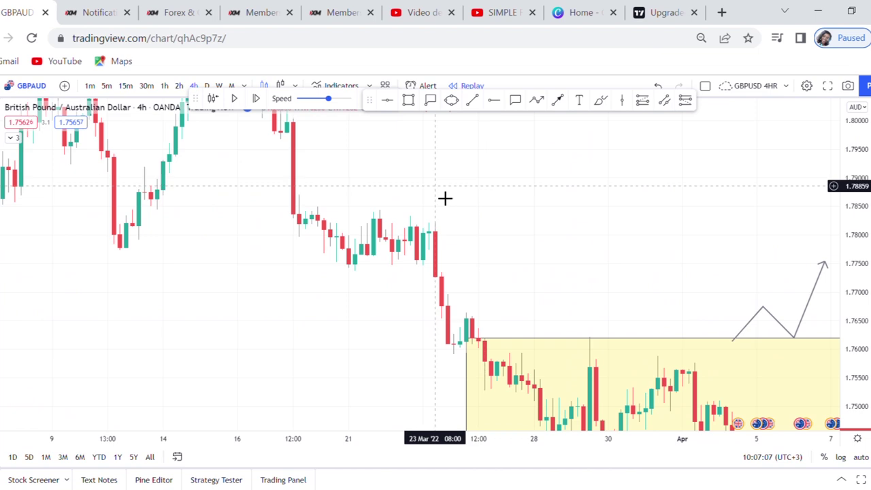
left_click(408, 101)
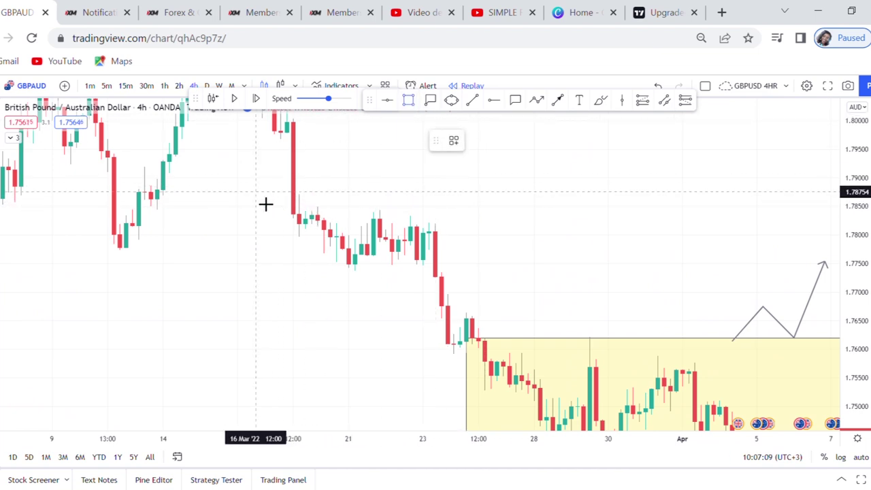
mouse_move(266, 204)
left_mouse_down()
mouse_move(525, 256)
mouse_move(601, 284)
left_mouse_up()
- Add a "WBB" callout pointing to the upper edge of the earlier range rectangle at about 1.7869
left_click_drag(528, 181, 535, 220)
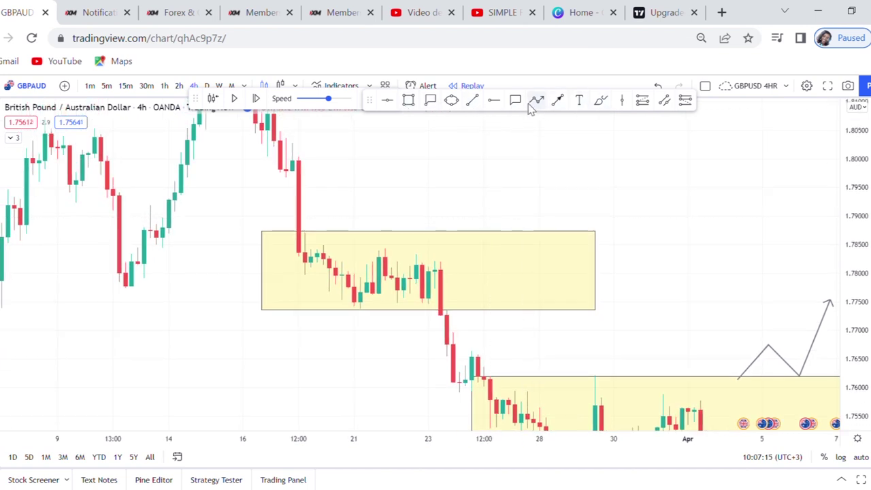
left_click(436, 233)
left_click(454, 200)
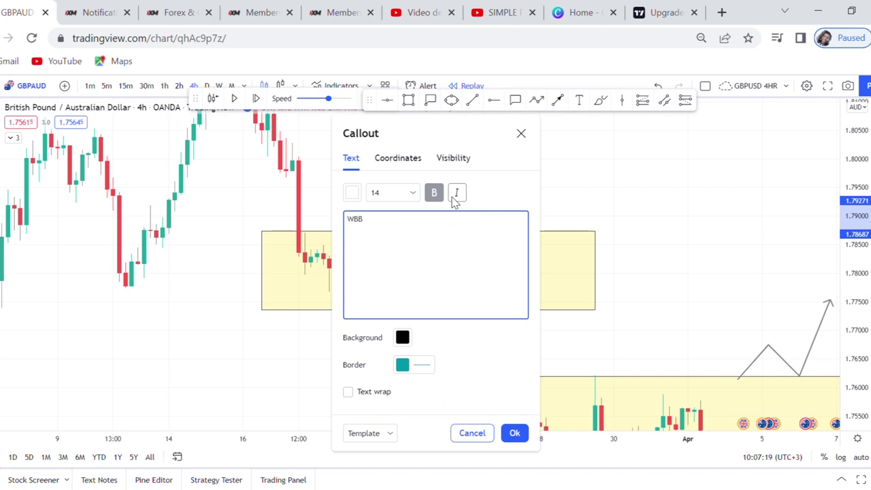
left_click(684, 180)
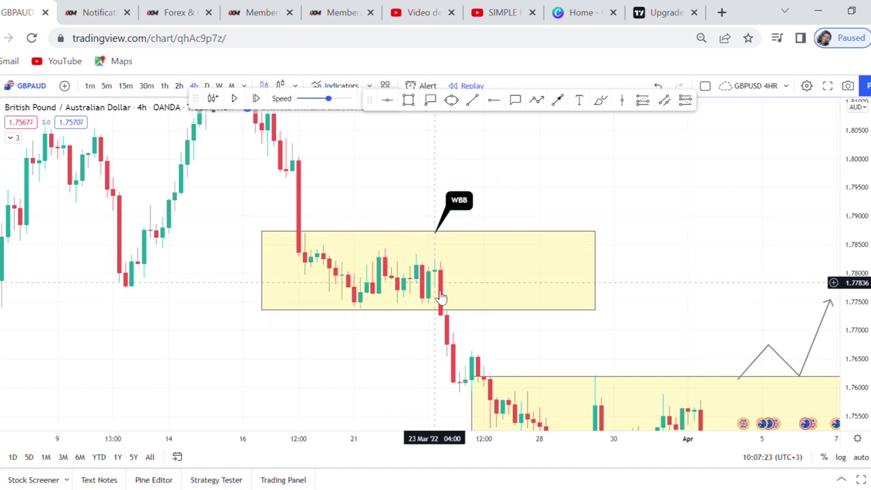
- Examine the downside break of the earlier boxed range, then the current range and its projected breakout paths
left_click_drag(863, 326, 847, 234)
left_click_drag(729, 302, 723, 217)
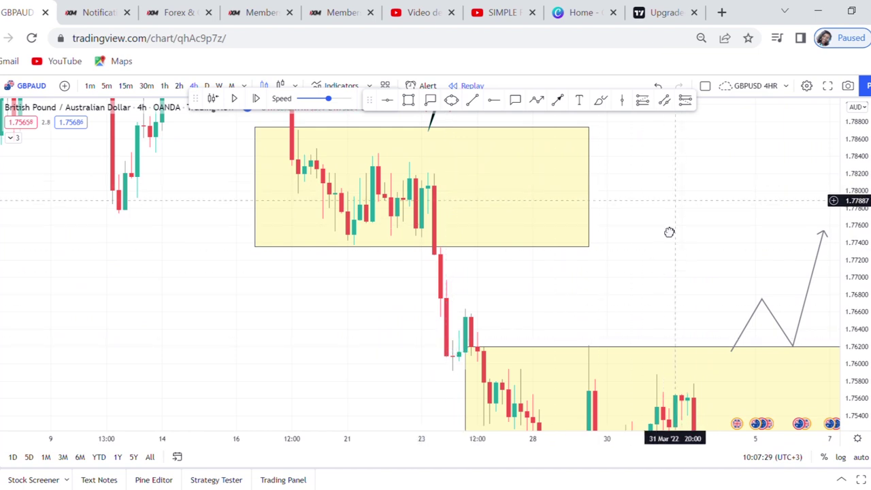
left_click_drag(503, 158, 470, 275)
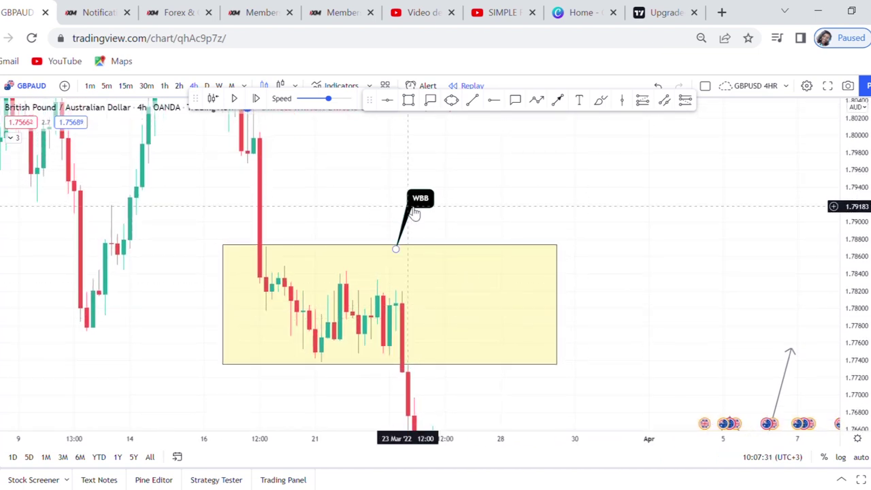
mouse_move(614, 367)
left_mouse_down()
mouse_move(552, 270)
mouse_move(404, 125)
left_mouse_up()
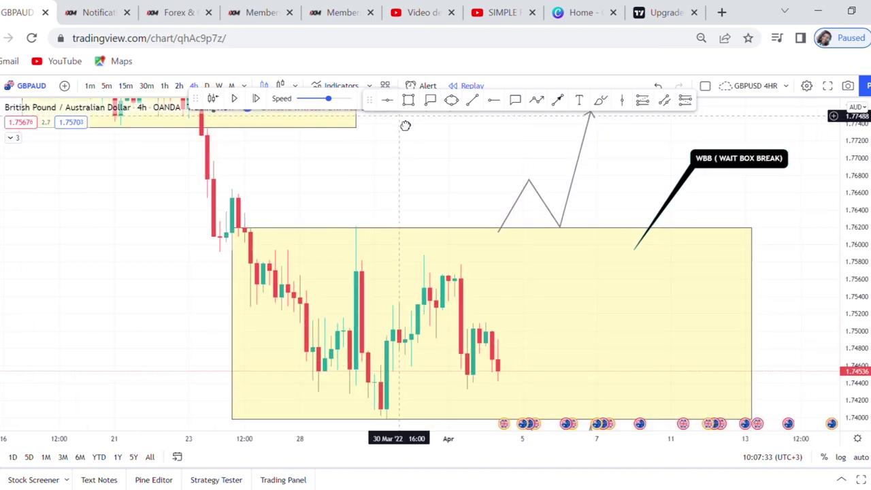
scroll(550, 256, "down", 2)
left_click_drag(769, 259, 724, 216)
left_click_drag(855, 197, 854, 357)
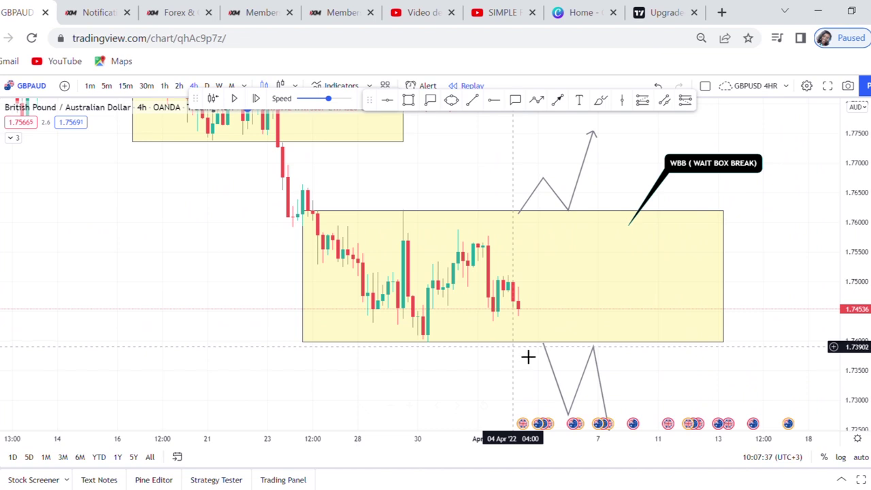
left_click_drag(532, 387, 506, 326)
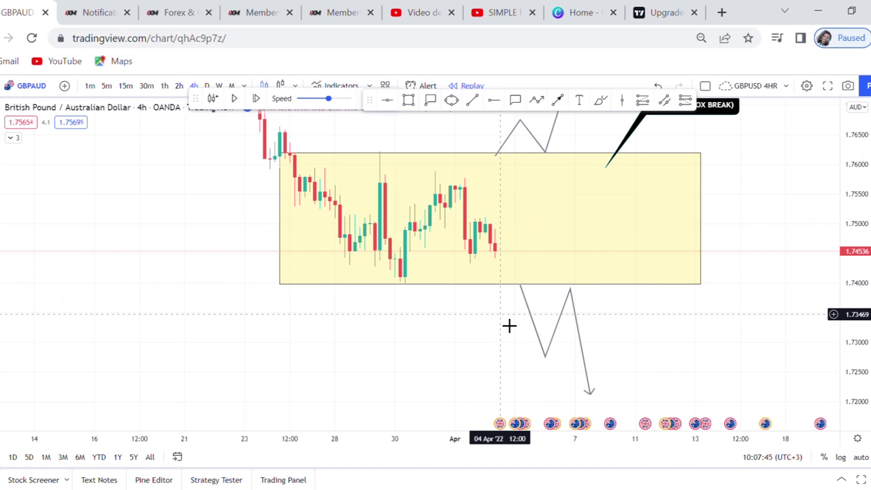
- Draw a narrow vertical rectangle across the full height of the current range around 1 April and set its fill opacity to 74%
mouse_move(497, 189)
left_mouse_down()
mouse_move(533, 286)
mouse_move(505, 225)
left_mouse_up()
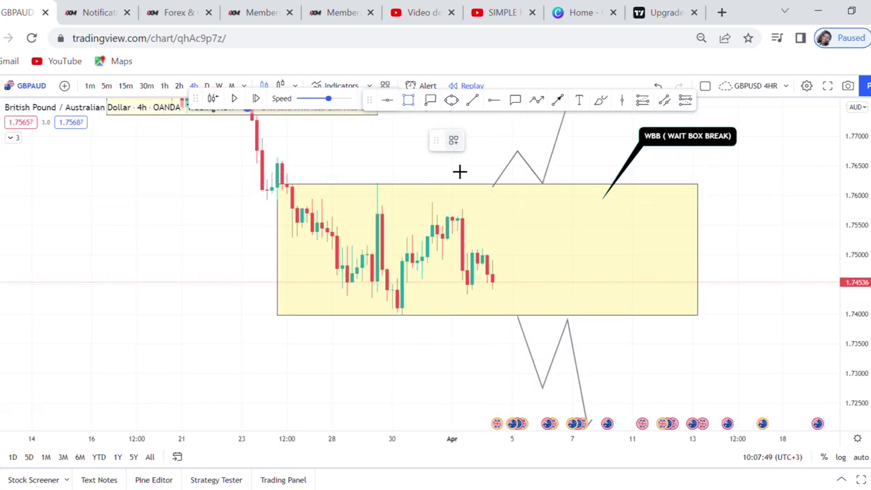
mouse_move(466, 196)
left_mouse_down()
mouse_move(483, 286)
mouse_move(471, 327)
left_mouse_up()
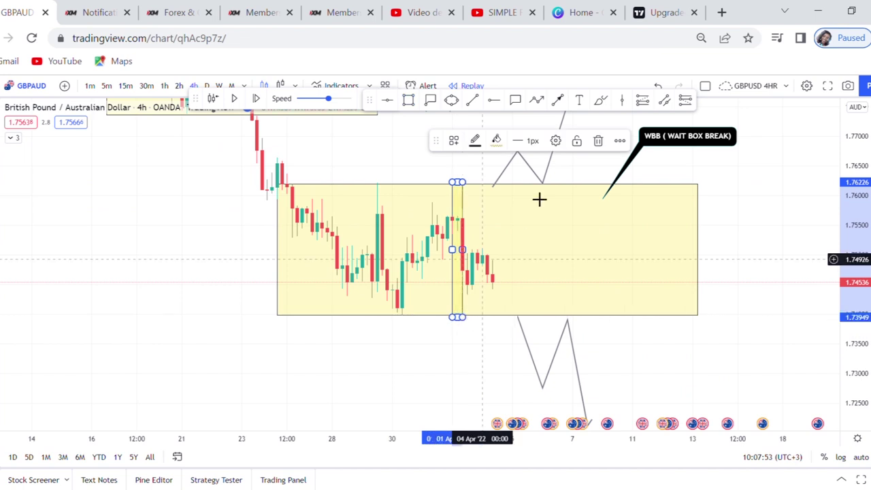
left_click(496, 140)
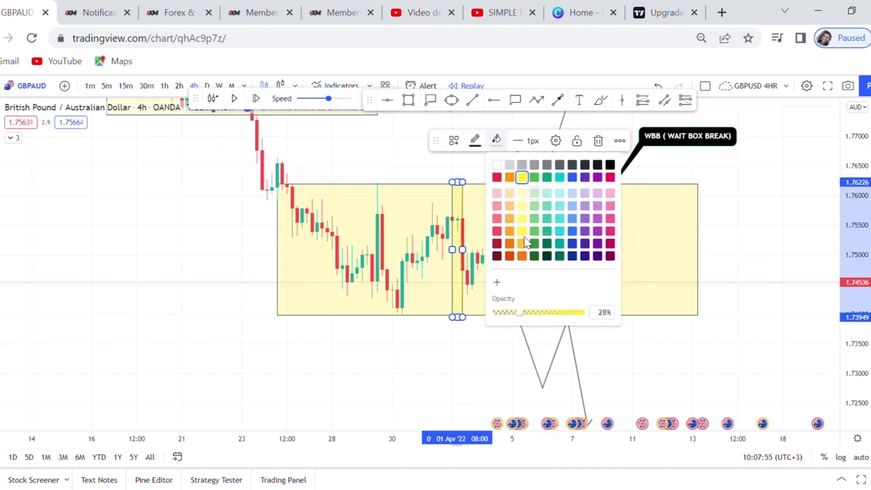
left_click_drag(518, 316, 564, 313)
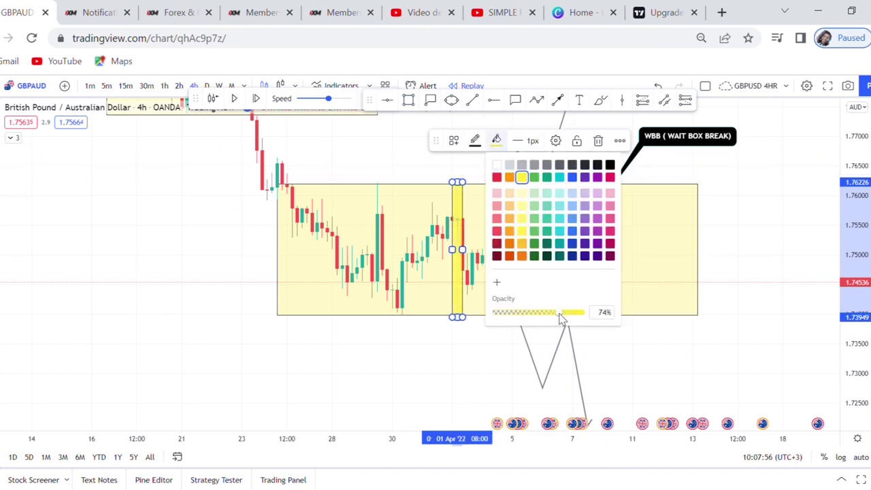
left_click(489, 219)
- Adjust the narrow bar to span the range exactly, from about 1.7621 to 1.7398, with its left edge at 31 March 20:00
left_click(462, 198)
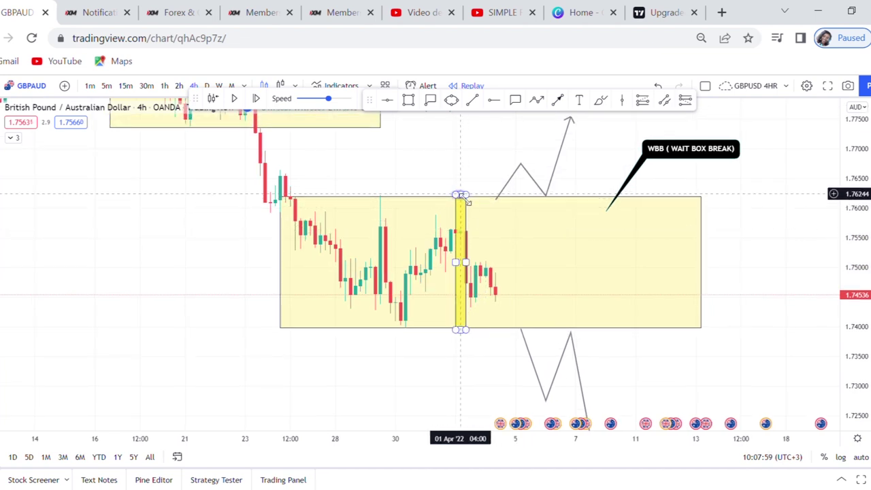
left_click_drag(464, 199, 456, 196)
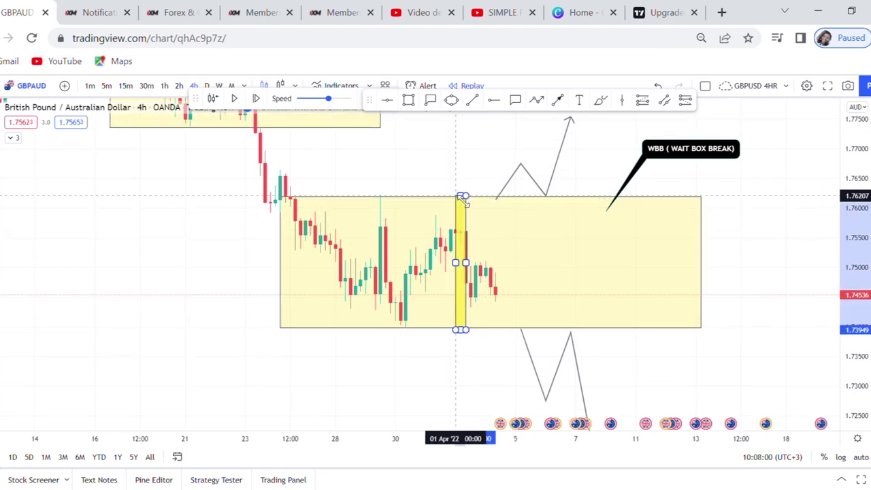
left_click(523, 230)
left_click(461, 329)
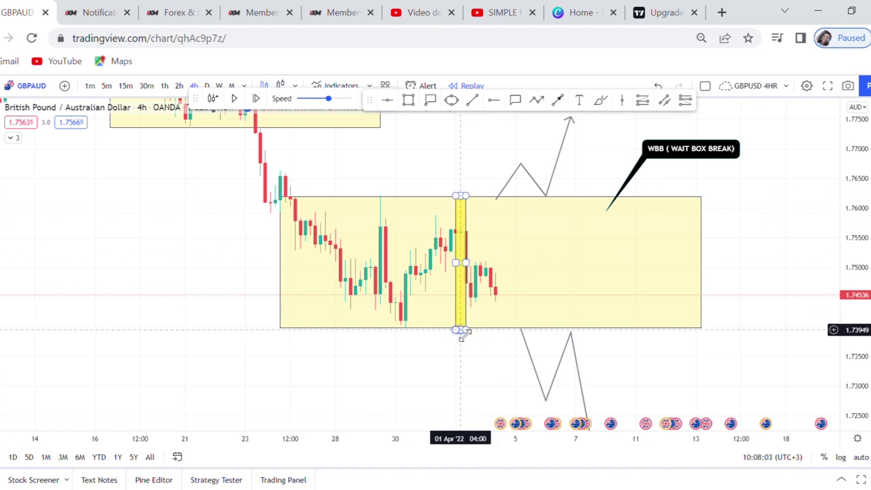
left_click_drag(458, 330, 455, 335)
left_click(501, 300)
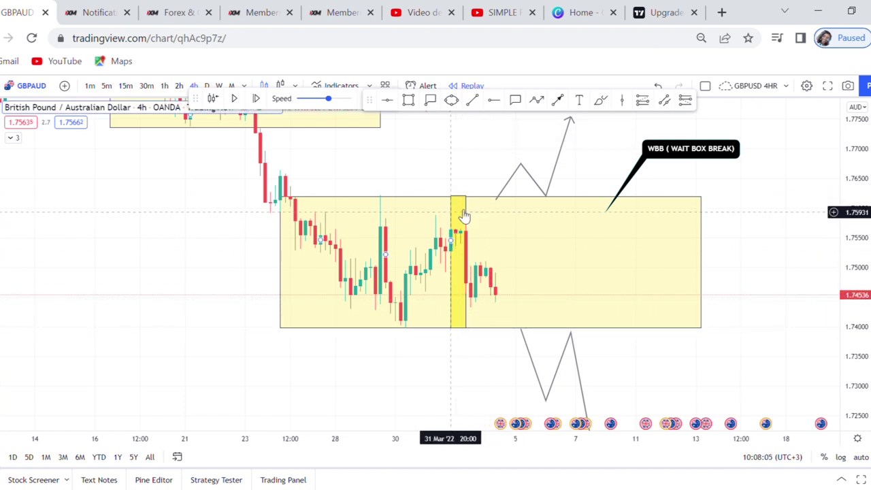
- Clone the narrow bar and place the copy directly beneath the range's lower edge, around 4 April
left_click(466, 210)
left_click(619, 140)
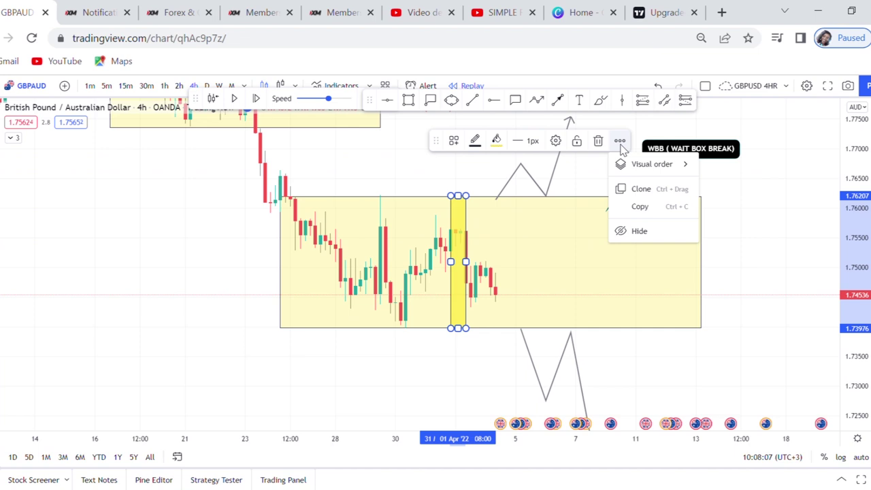
left_click(641, 189)
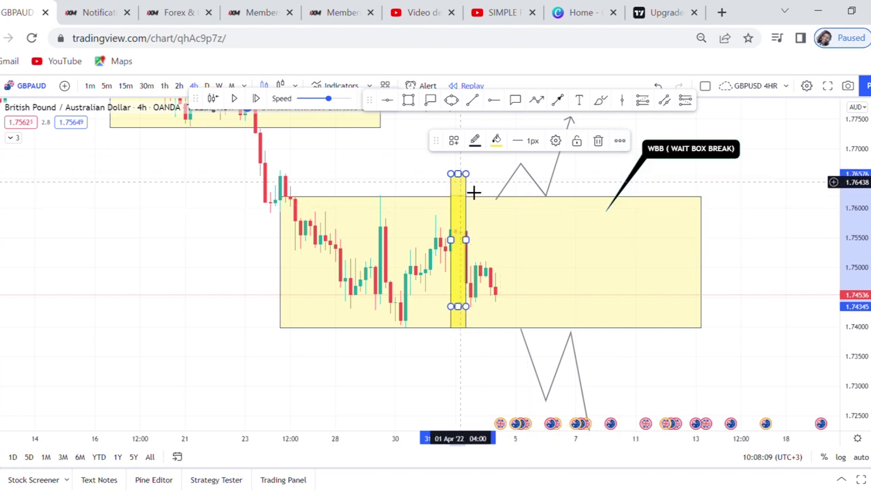
mouse_move(471, 197)
left_mouse_down()
mouse_move(469, 269)
mouse_move(483, 369)
mouse_move(479, 350)
mouse_move(507, 352)
mouse_move(500, 356)
left_mouse_up()
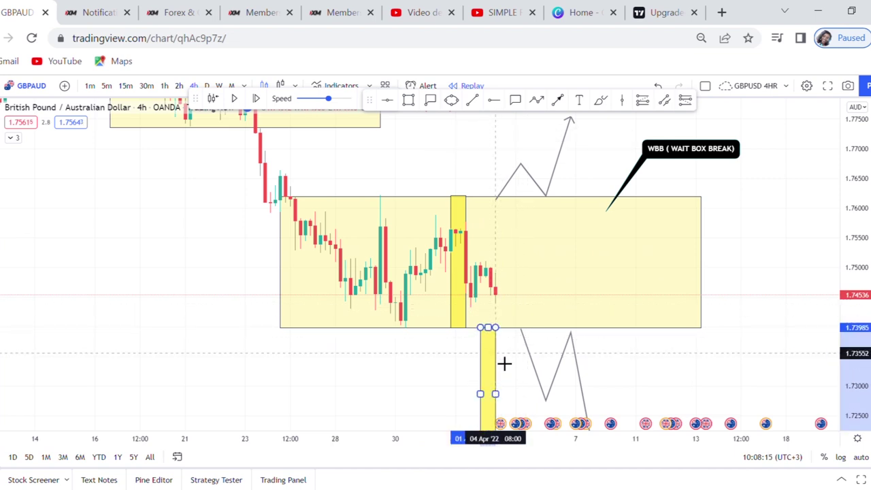
- Clone the bar inside the range again and stand the copy on the range's upper edge, beside the upward path's start
left_click(474, 219)
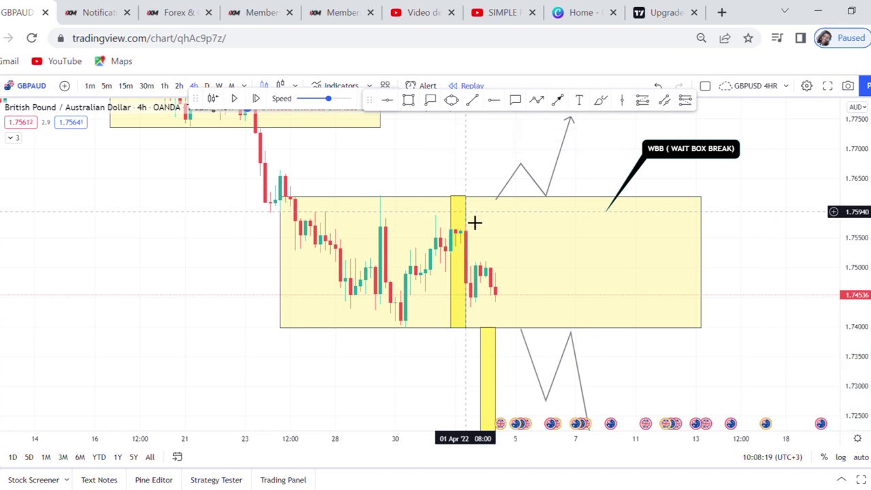
left_click(465, 217)
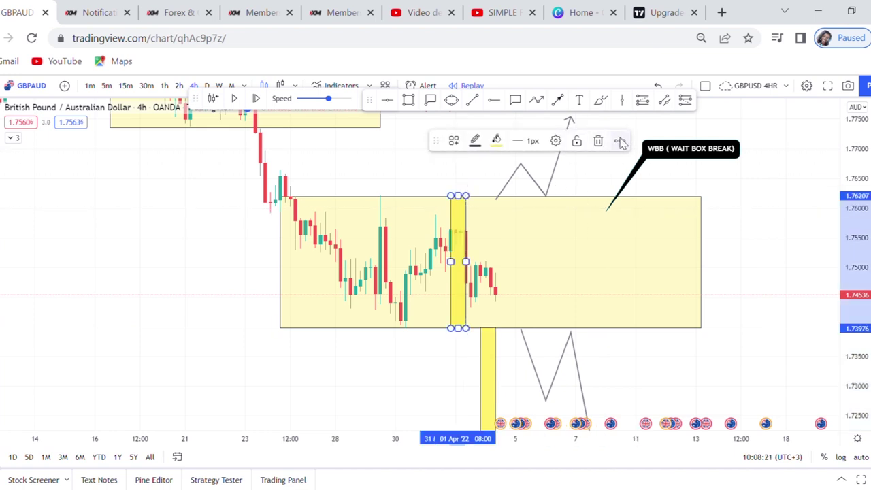
left_click(619, 140)
left_click(642, 193)
left_click_drag(588, 183, 560, 296)
mouse_move(443, 306)
left_mouse_down()
mouse_move(476, 283)
mouse_move(510, 196)
mouse_move(482, 195)
mouse_move(479, 216)
left_mouse_up()
left_click(528, 213)
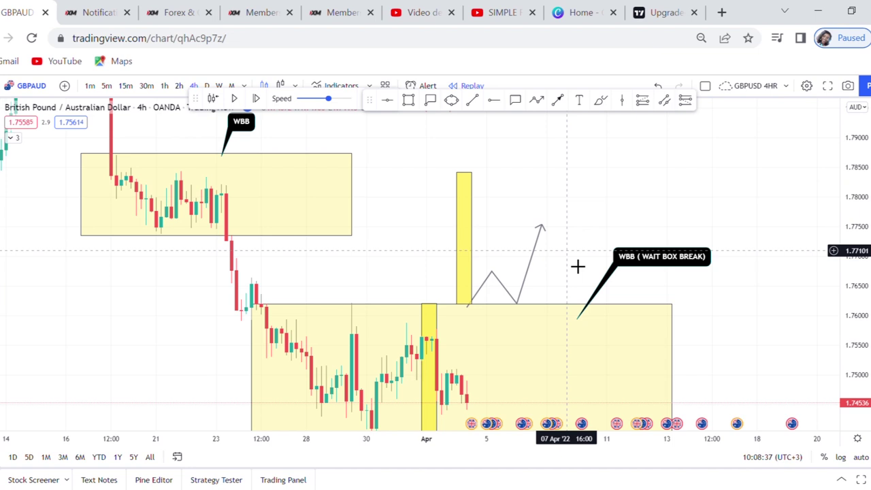
- Extend the upward path's arrowhead to the height of the upper bar's top, at about 1.784
left_click_drag(599, 249, 617, 210)
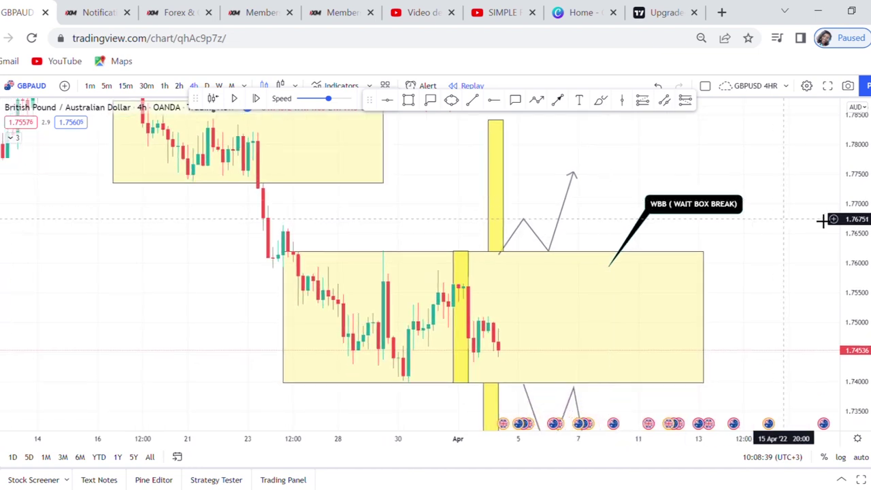
left_click_drag(856, 184, 738, 269)
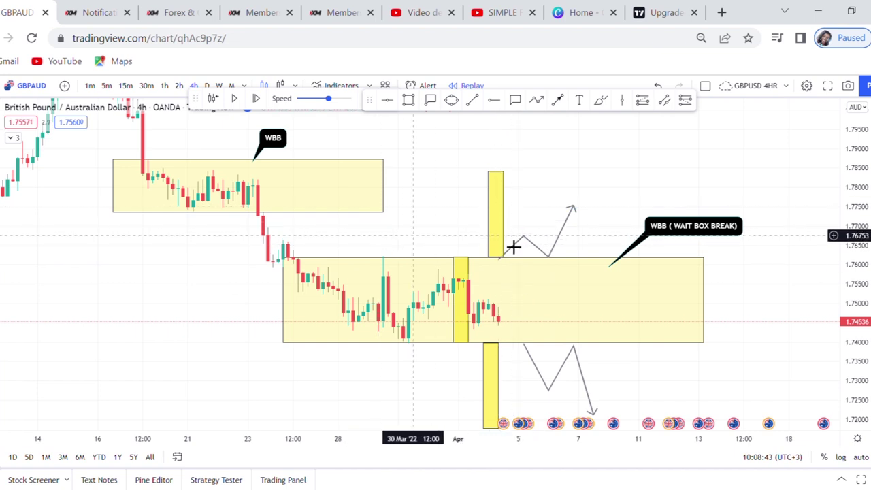
left_click_drag(573, 207, 578, 175)
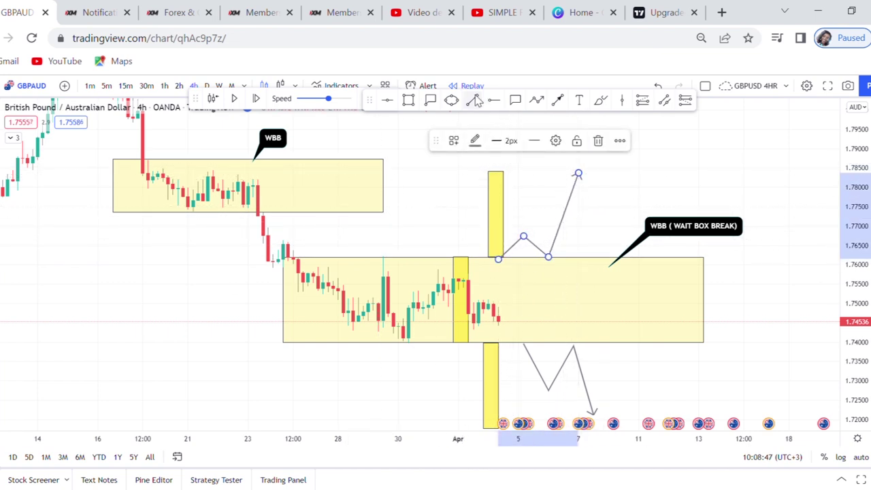
- Draw green horizontal rays at the top of the upper bar, about 1.7839, and the bottom of the lower bar, about 1.7179
left_click(474, 178)
left_click(463, 172)
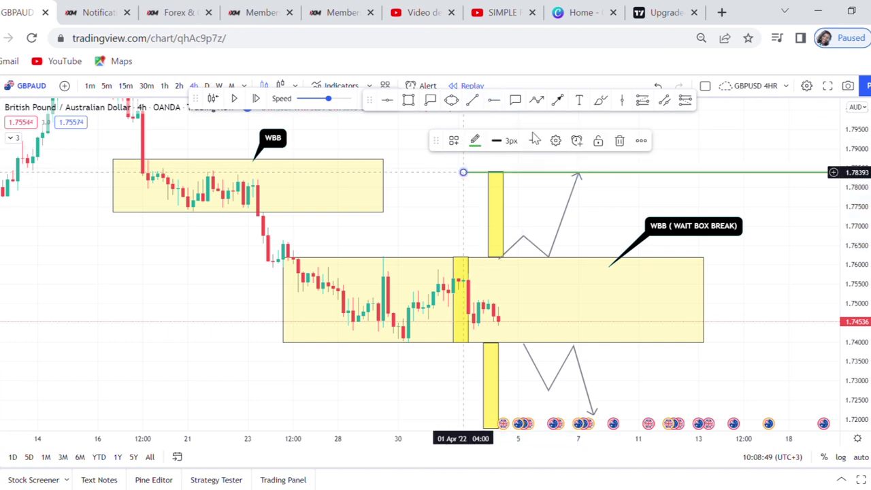
left_click(435, 101)
left_click(583, 172)
left_click_drag(613, 218, 574, 156)
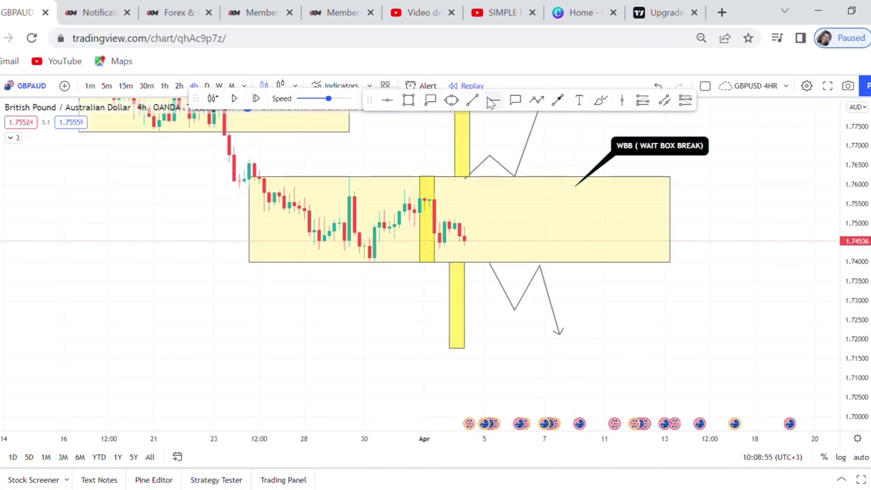
left_click(414, 347)
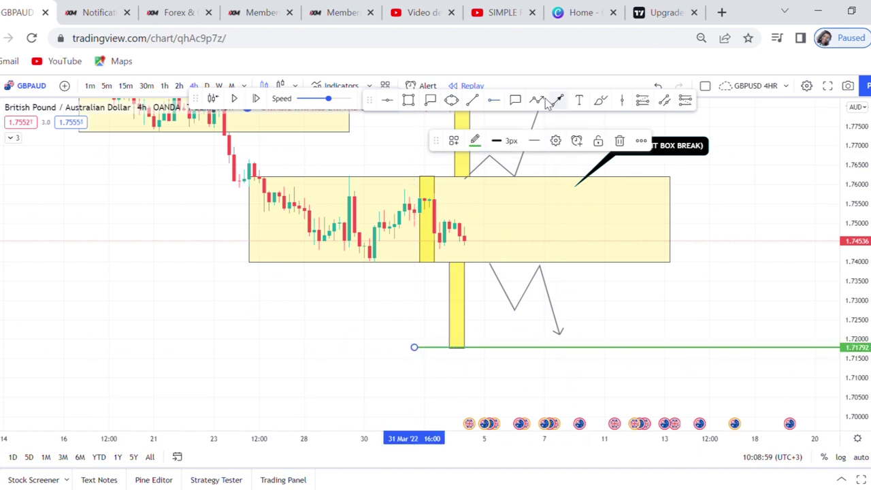
- Extend the downward path's arrowhead to the lower green ray, at about 1.718
left_click(560, 336)
left_click_drag(560, 336, 564, 346)
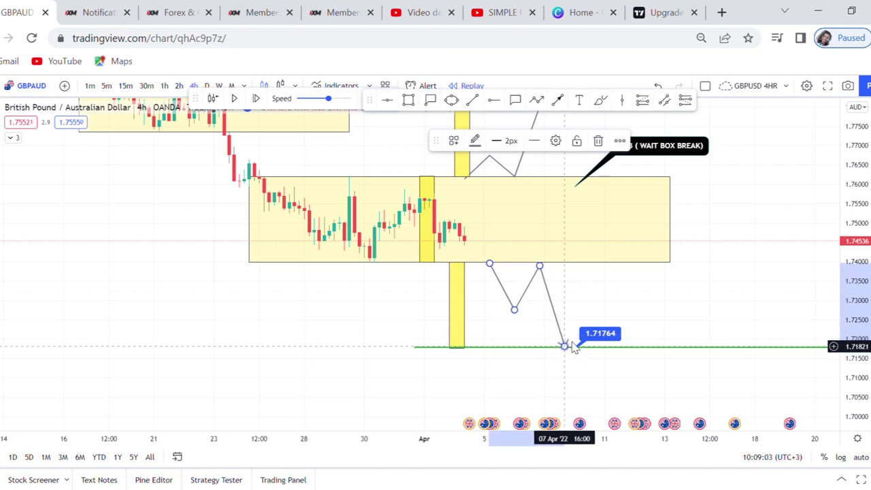
left_click(628, 313)
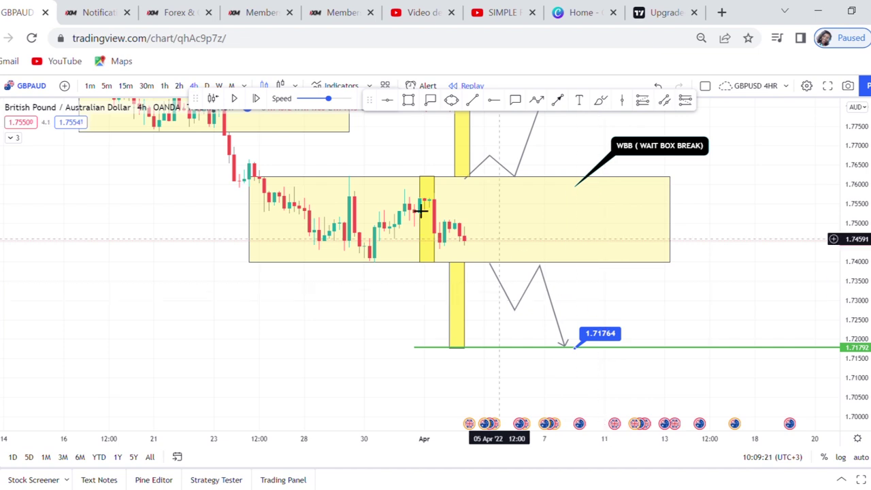
- Advance the replay bar by bar until a candle closes below the range's lower edge
left_click(257, 99)
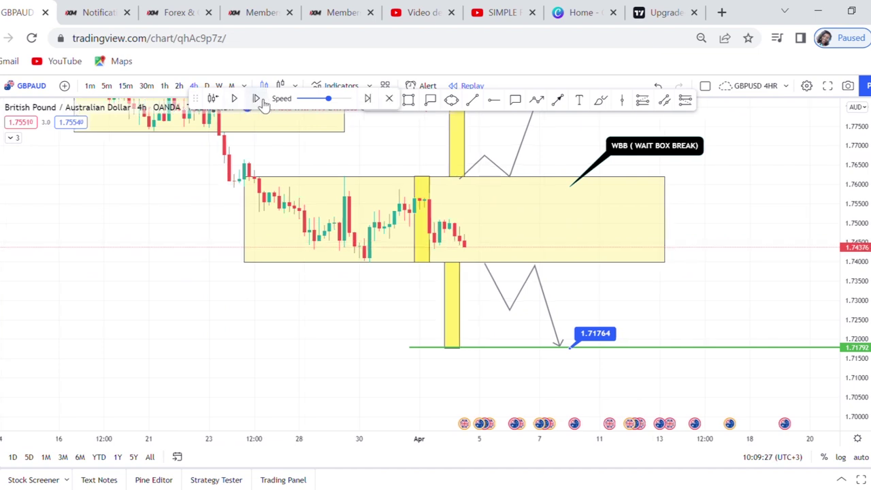
left_click(262, 103)
left_click(264, 103)
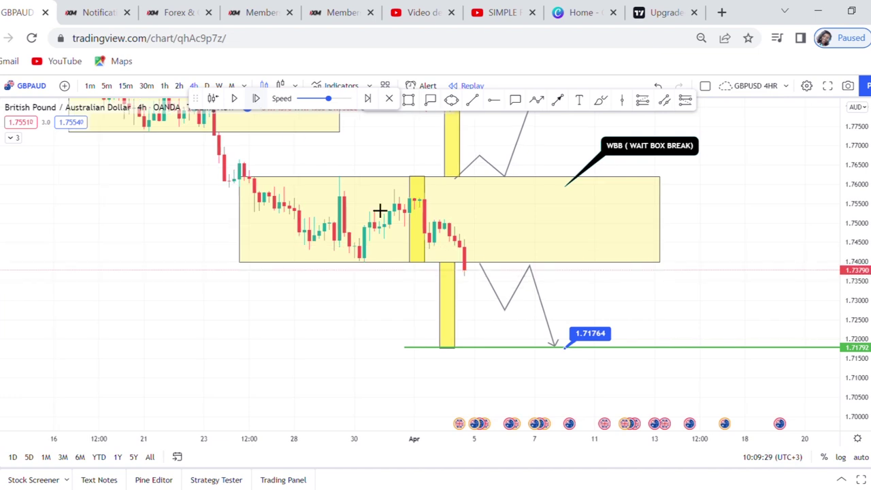
- Place a short position just after the breakout candle below the range, with its entry at about 1.738
scroll(414, 234, "up", 2)
left_click_drag(420, 311, 492, 340)
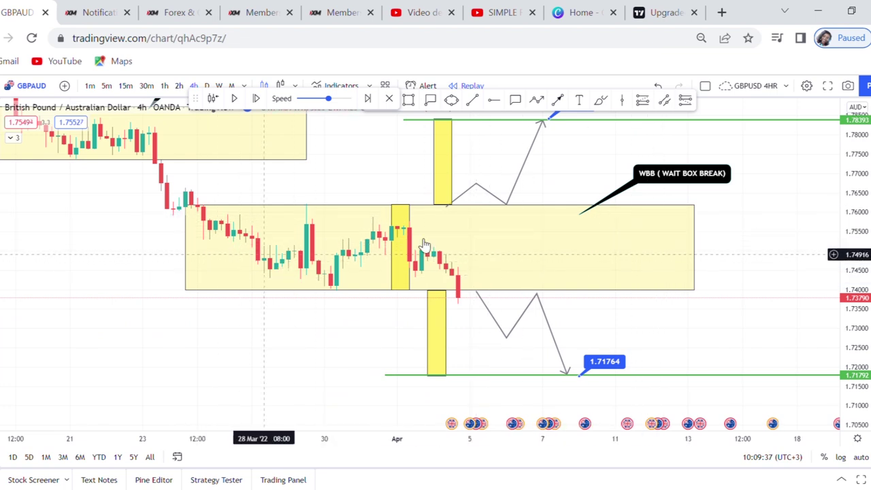
scroll(368, 272, "down", 5)
left_click_drag(333, 287, 222, 251)
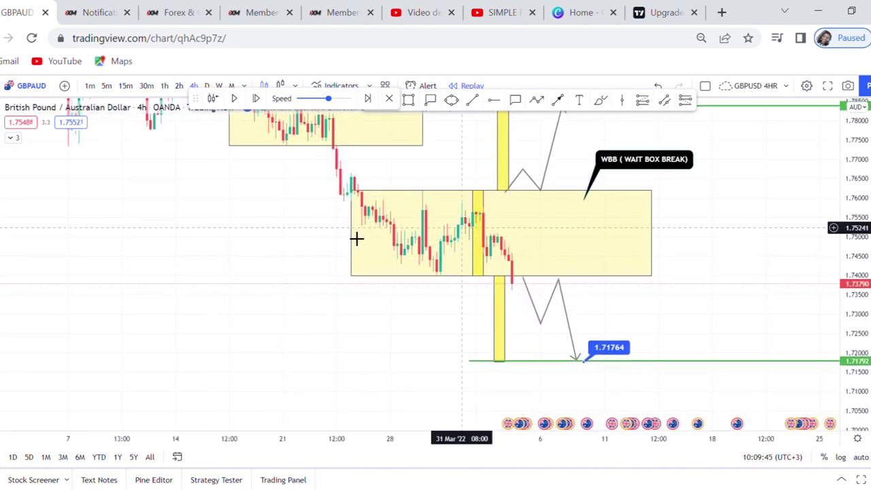
scroll(435, 272, "up", 2)
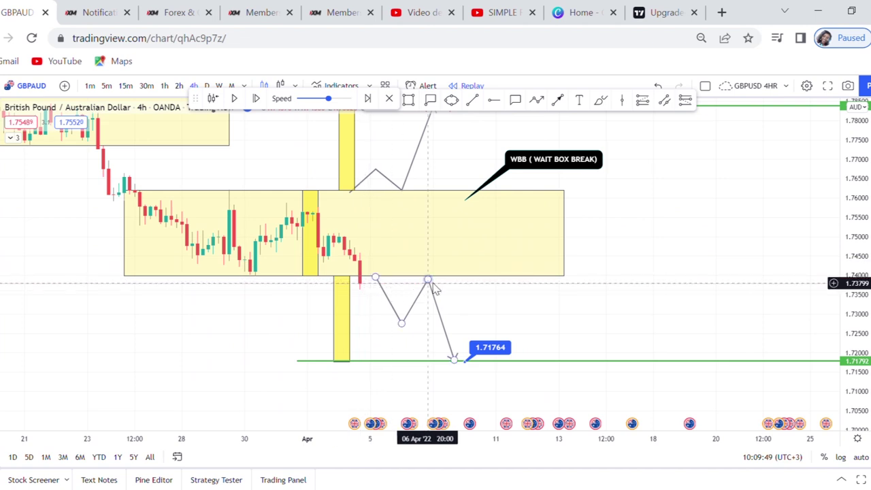
left_click_drag(543, 316, 587, 311)
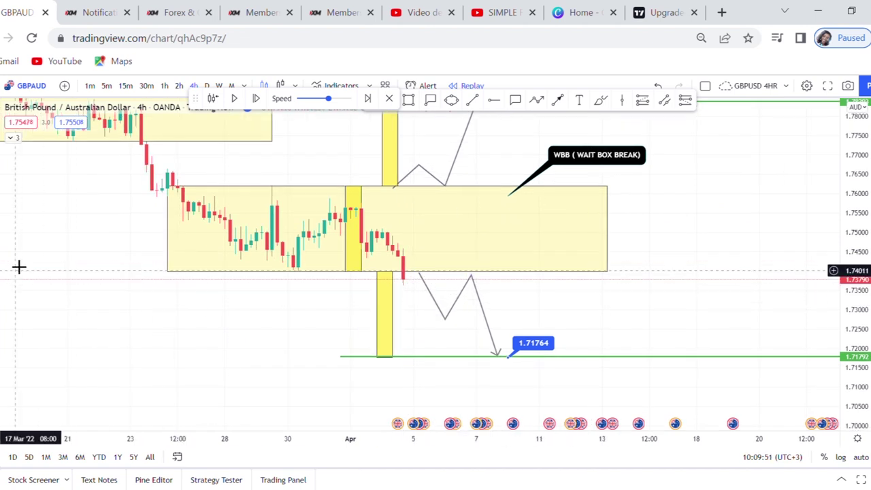
left_click(2, 237)
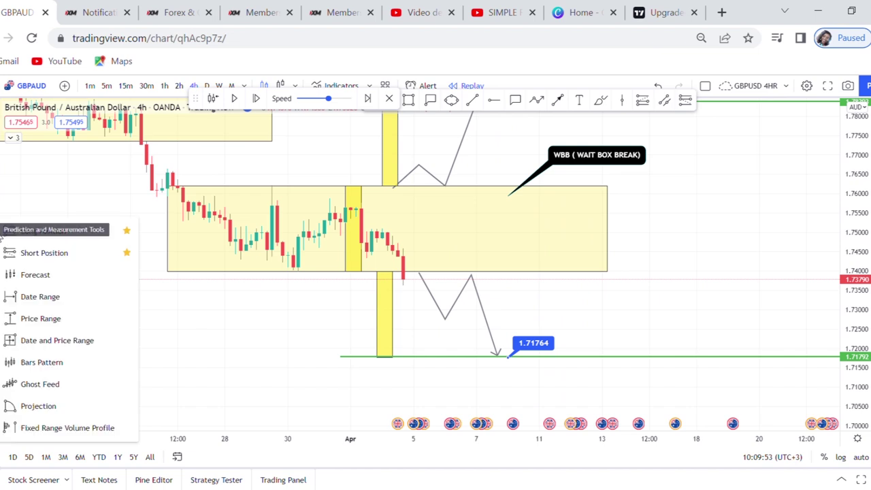
left_click(41, 253)
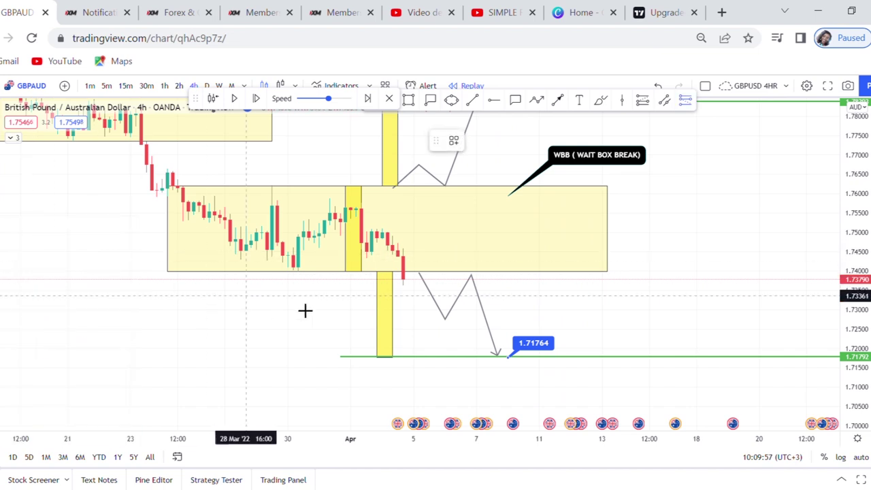
left_click(414, 279)
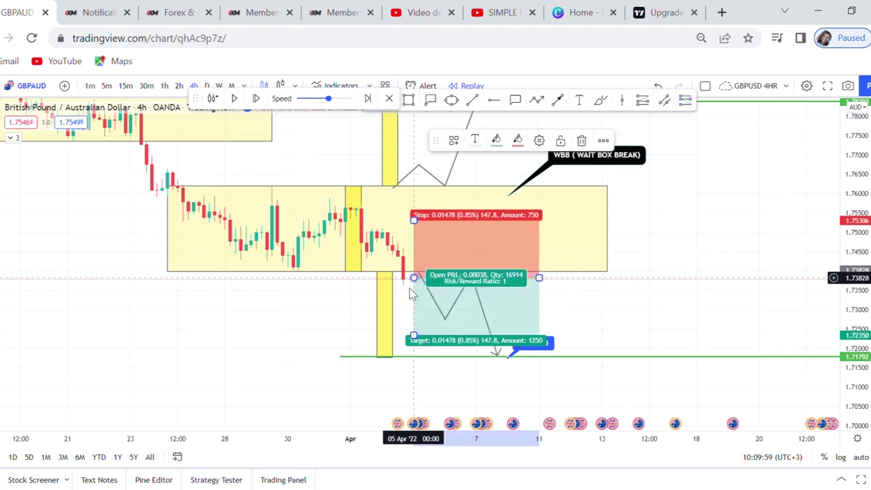
- Extend the short position's target to the lower green ray, about 1.7182, and align its entry with the breakout candle's close, about 1.7377
left_click_drag(416, 343, 421, 365)
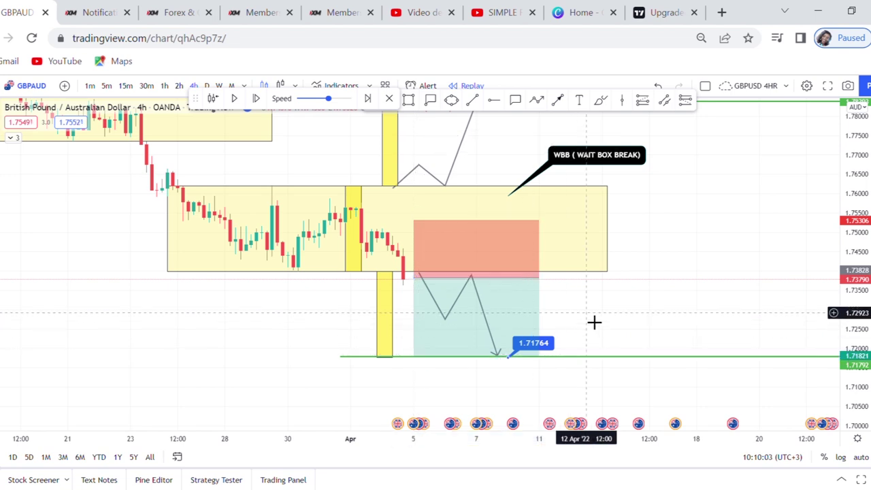
left_click_drag(413, 278, 403, 281)
left_click(684, 315)
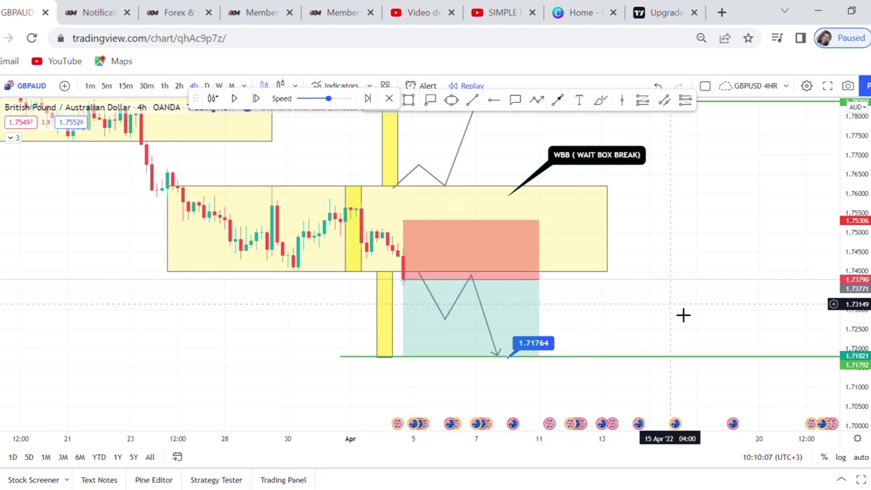
- Measure the price distance from the short position's entry down to the lower green ray, and clear the measurement
left_click_drag(664, 296, 721, 290)
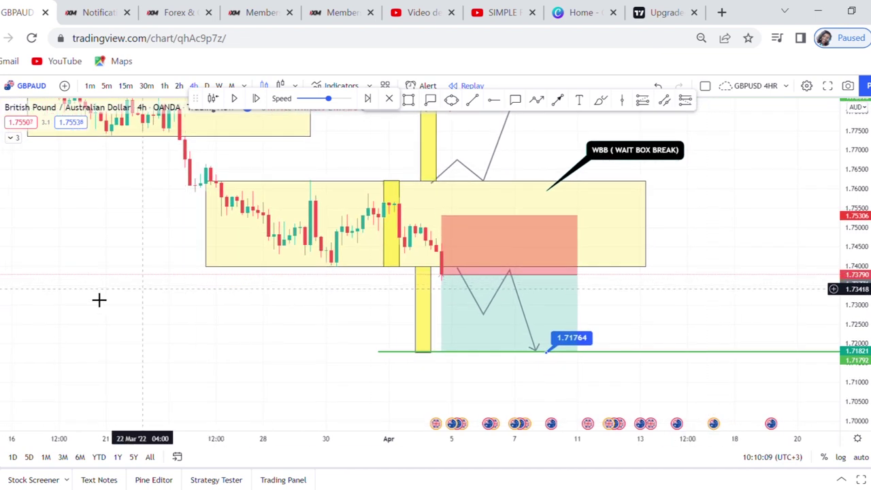
left_click(465, 279)
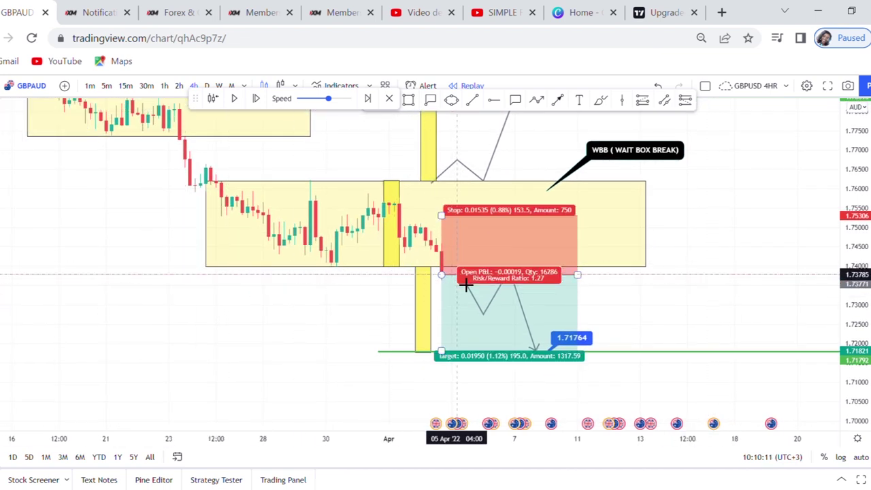
mouse_move(465, 286)
left_mouse_down()
mouse_move(389, 368)
mouse_move(380, 360)
left_mouse_up()
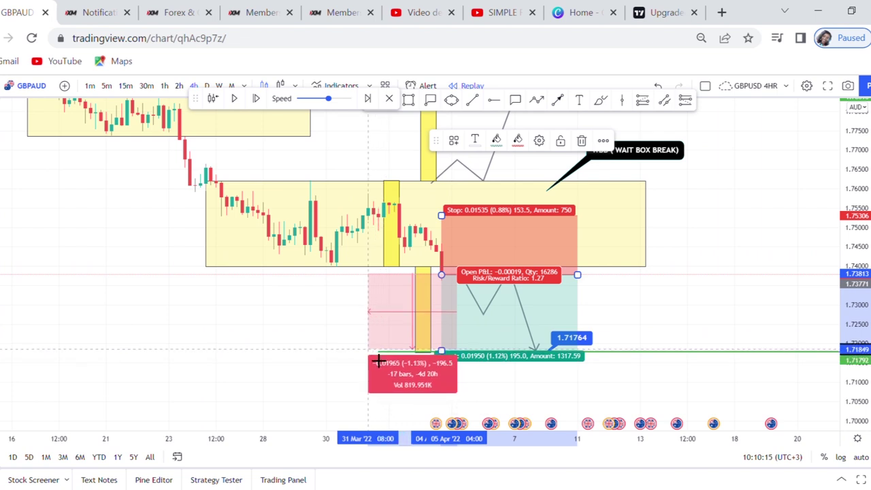
left_click(378, 361)
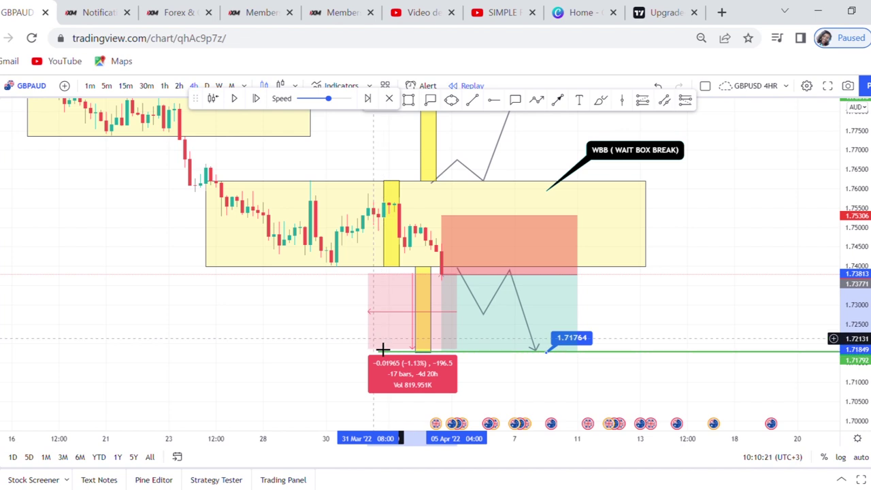
left_click(383, 349)
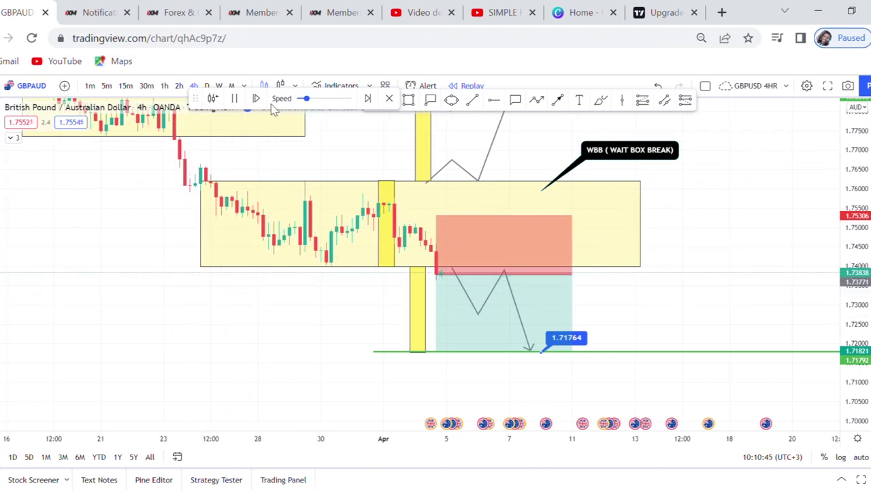
- Raise the replay speed slightly and run the replay until price reaches the short position's target
left_click_drag(308, 101, 317, 99)
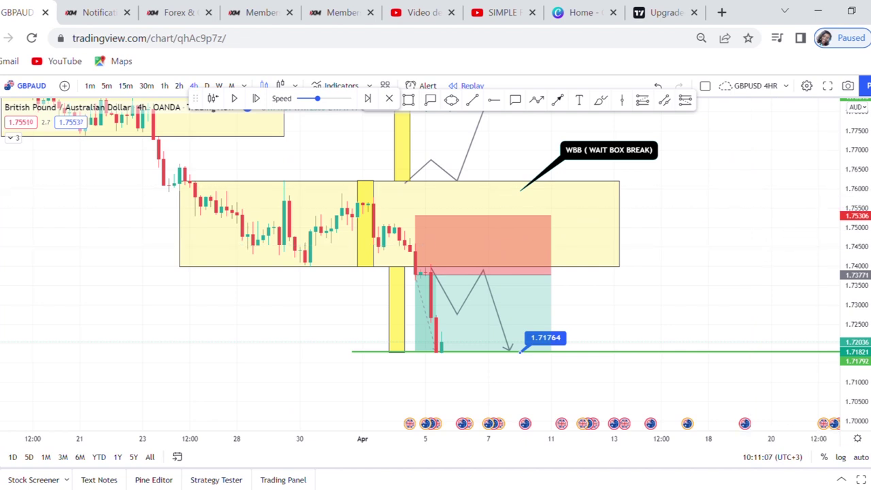
scroll(765, 275, "down", 1)
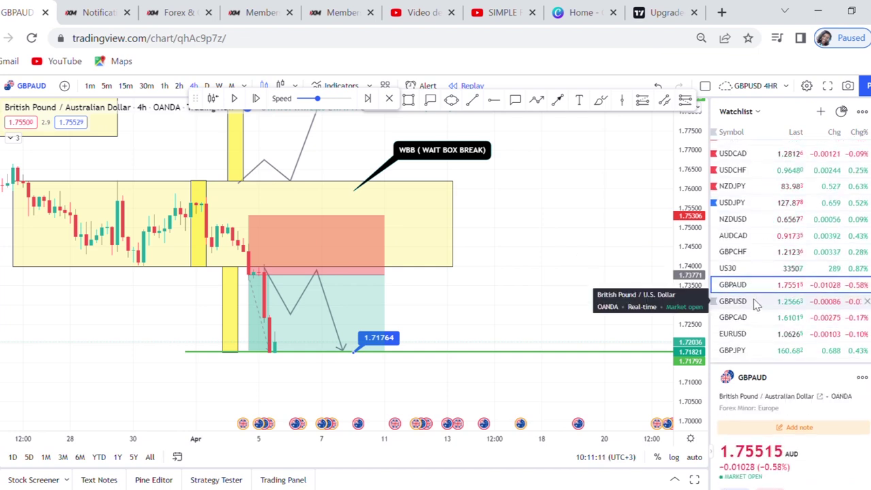
- Switch the chart to GBPUSD and start the bar replay from about 19 April 2022
left_click(756, 301)
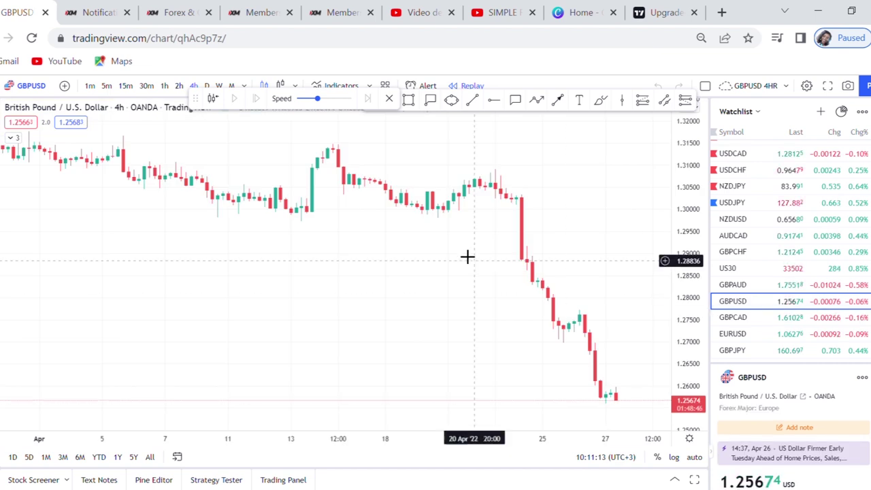
scroll(481, 266, "down", 5)
left_click_drag(306, 300, 282, 293)
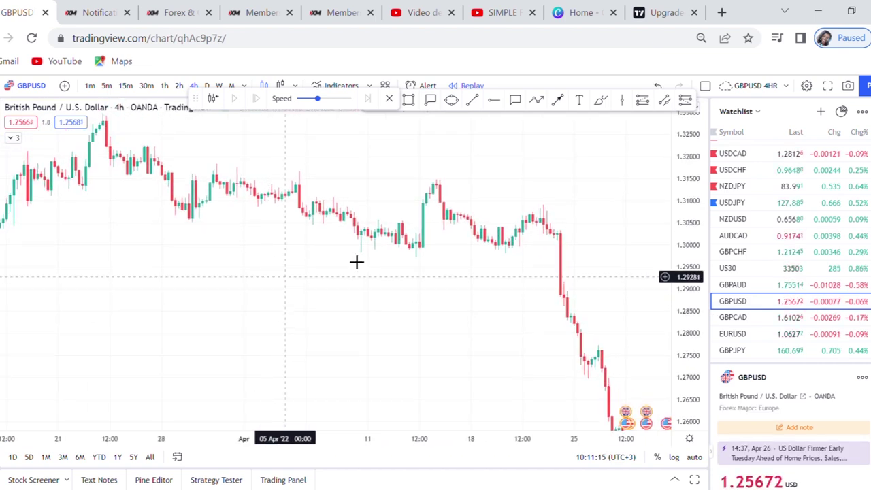
left_click(388, 99)
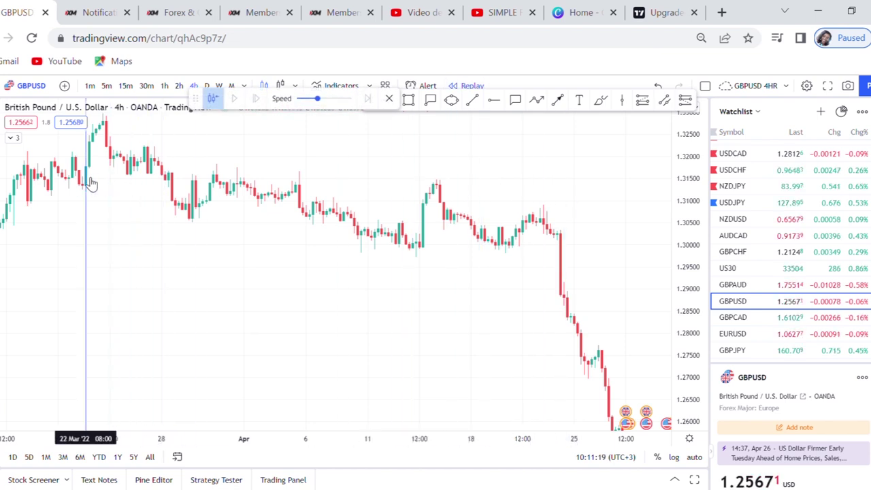
left_click(487, 215)
- Draw a black trend line from the January high at about 1.3744 down to the mid-March low at about 1.3010
scroll(593, 259, "down", 2)
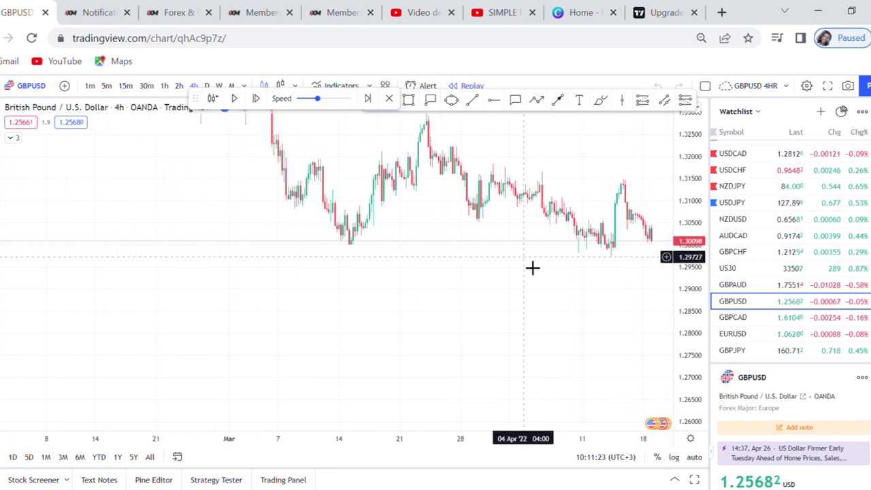
scroll(476, 241, "down", 3)
scroll(389, 334, "down", 2)
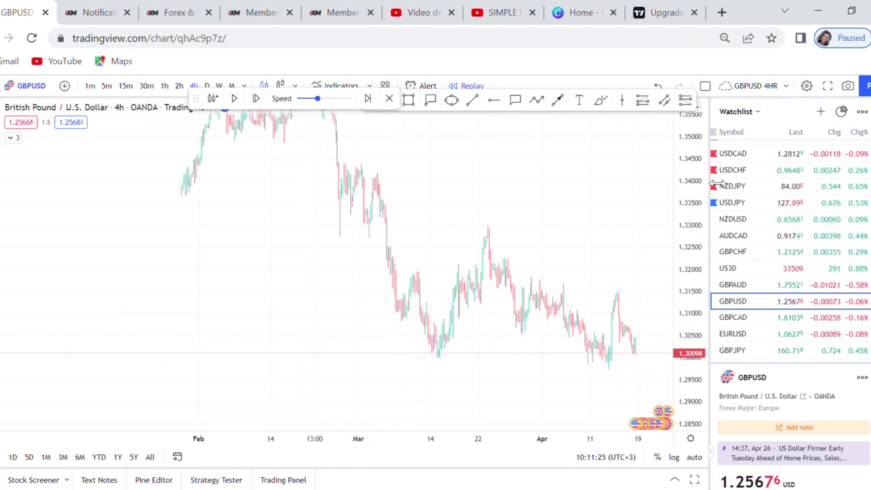
scroll(416, 222, "down", 2)
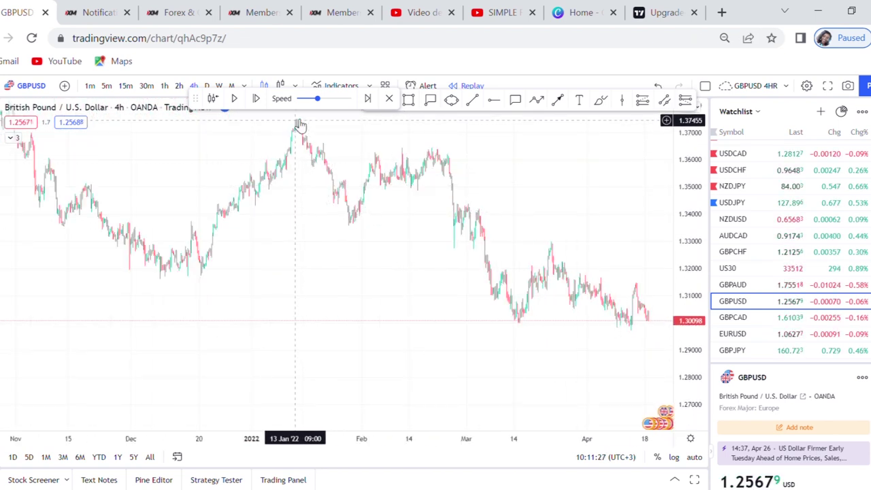
left_click(472, 100)
left_click(294, 121)
left_click(517, 320)
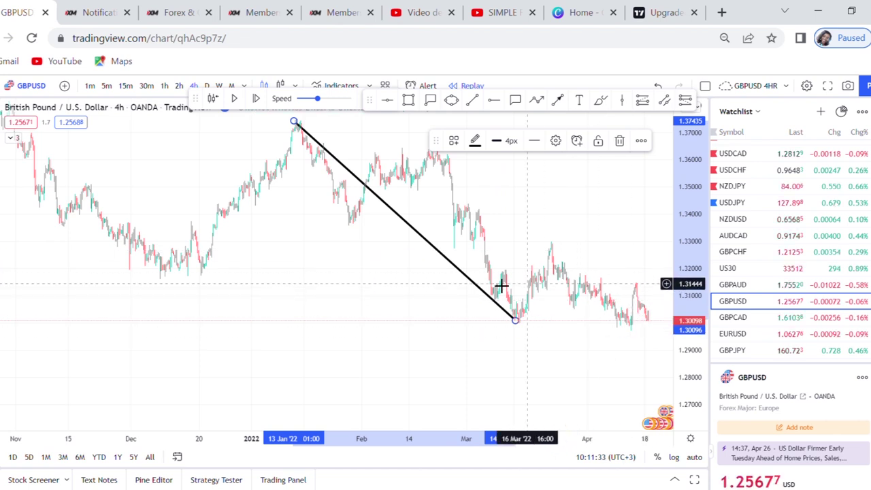
- Draw a rectangle around the GBPUSD consolidation from about 4 March to 25 April, spanning about 1.3299 to 1.2964
scroll(572, 245, "up", 5)
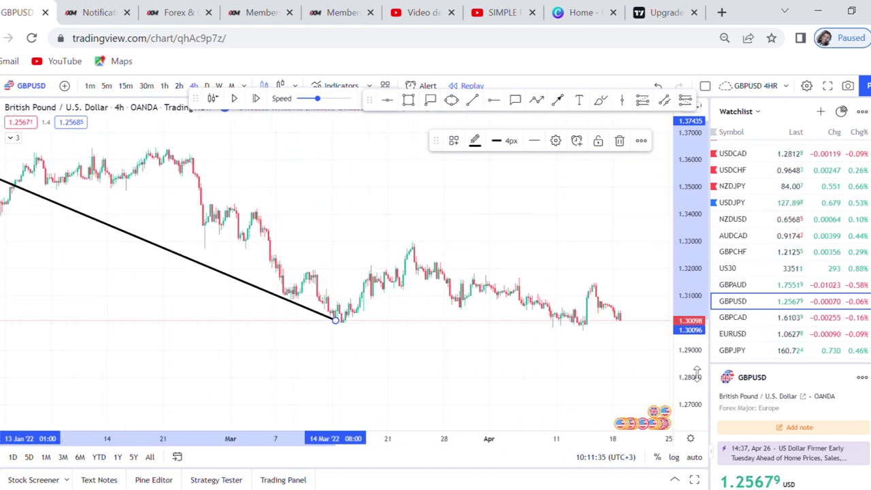
left_click_drag(697, 374, 696, 320)
left_click_drag(609, 252, 477, 174)
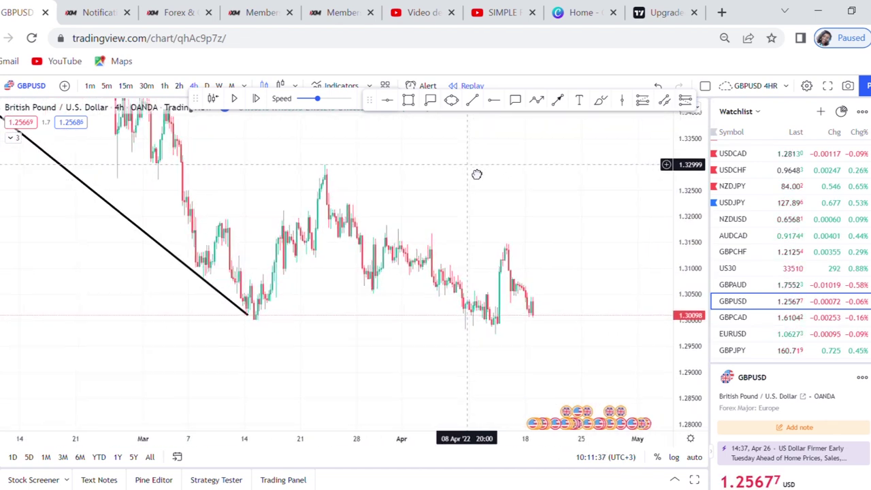
scroll(523, 230, "up", 1)
left_click_drag(411, 219, 439, 203)
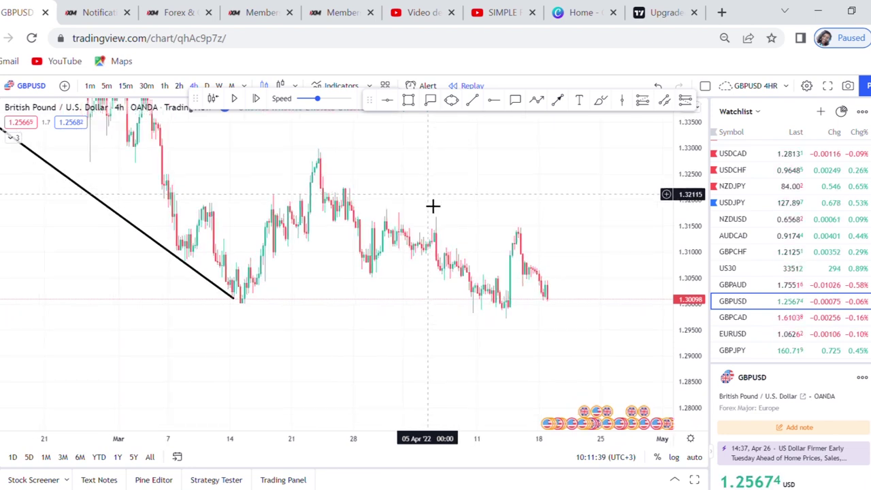
left_click(411, 102)
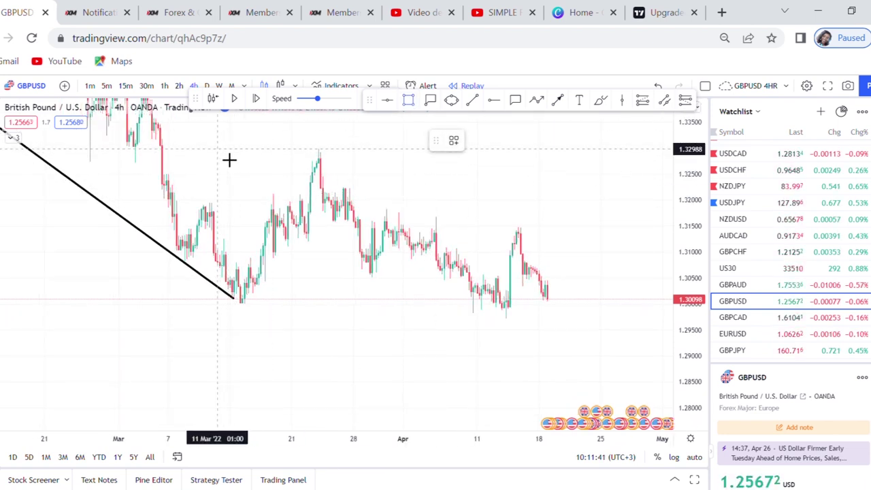
mouse_move(217, 148)
left_mouse_down()
mouse_move(578, 291)
mouse_move(567, 301)
mouse_move(617, 331)
mouse_move(608, 321)
left_mouse_up()
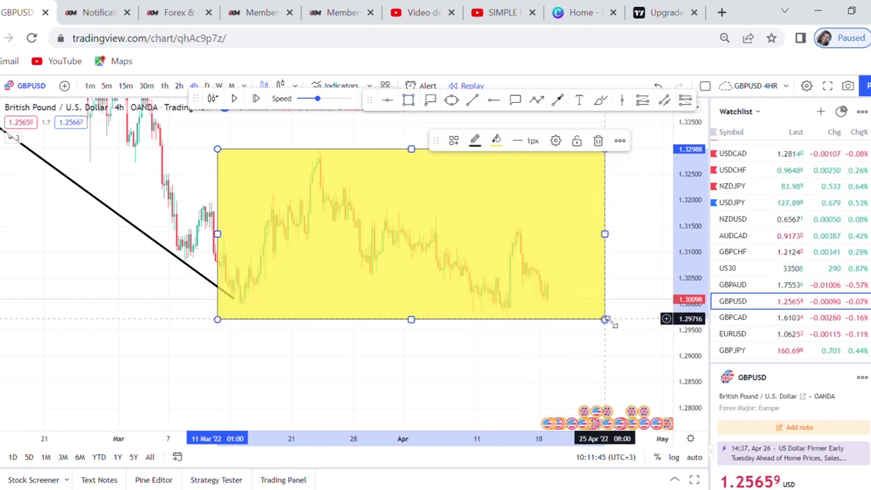
left_click_drag(219, 234, 158, 234)
left_click_drag(383, 320, 383, 322)
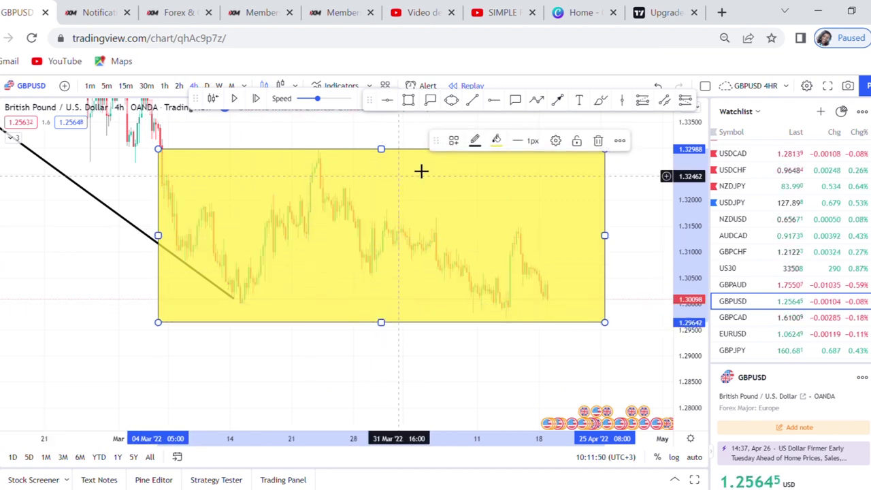
- Lower the GBPUSD rectangle's yellow fill opacity to about 29%
left_click(497, 141)
left_click_drag(563, 319, 521, 315)
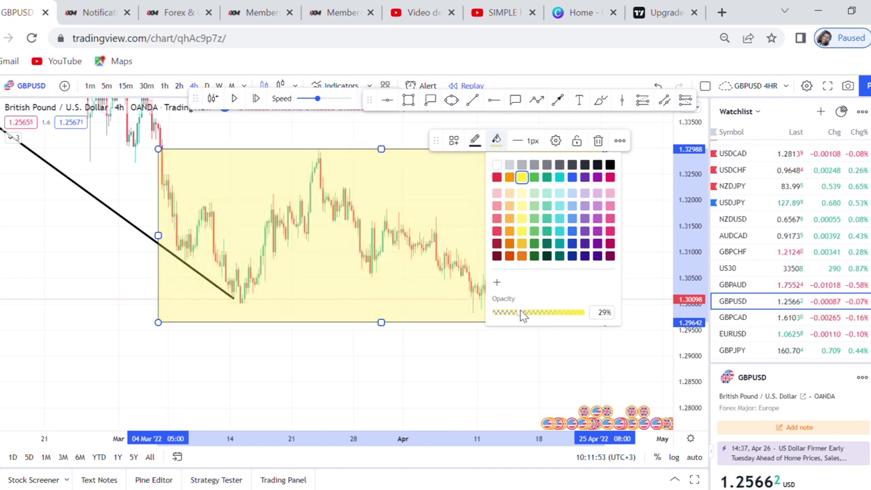
left_click(427, 359)
scroll(436, 322, "down", 3)
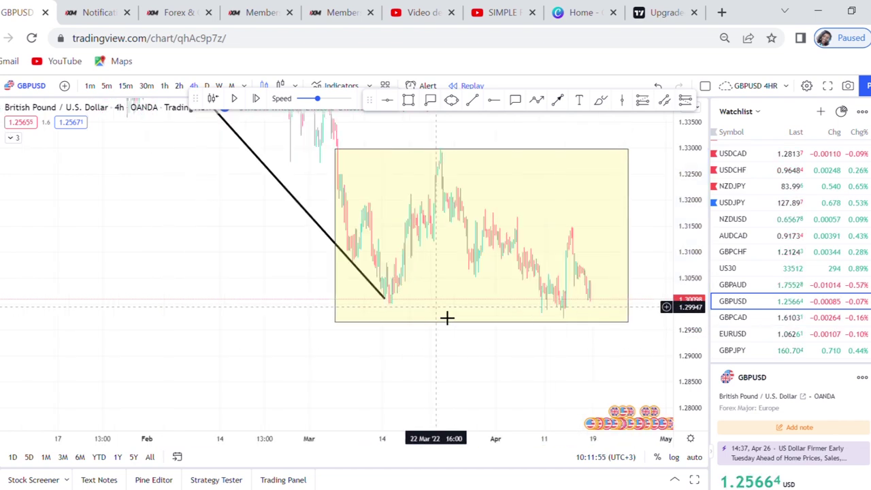
- Resize the GBPUSD consolidation rectangle so its lower corner sits at about 26 April and 1.2970
scroll(447, 318, "up", 3)
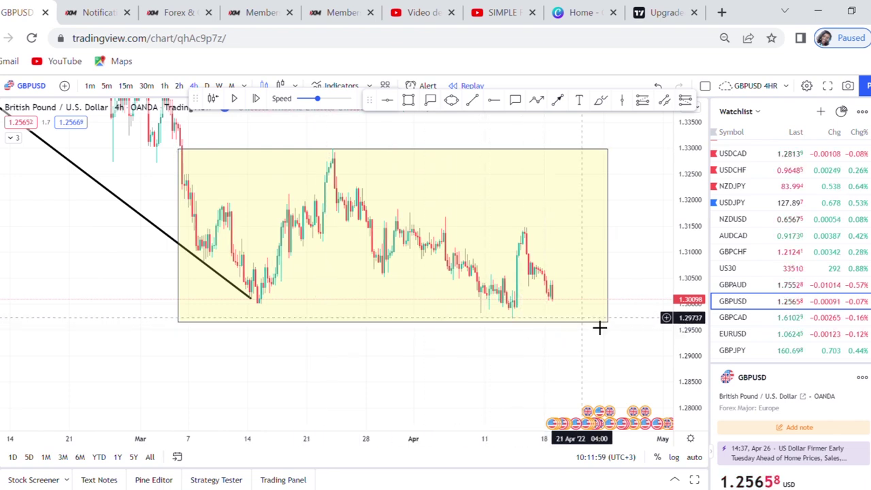
mouse_move(608, 322)
left_mouse_down()
mouse_move(626, 331)
mouse_move(621, 319)
left_mouse_up()
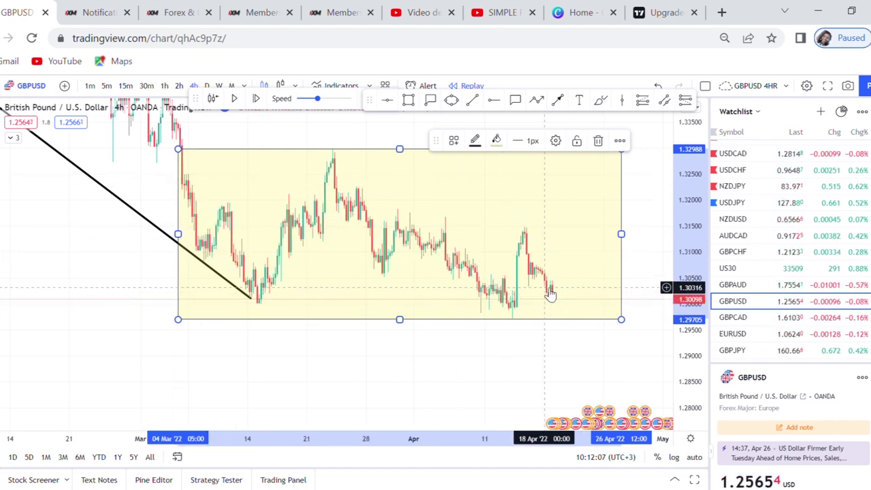
left_click_drag(683, 262, 683, 272)
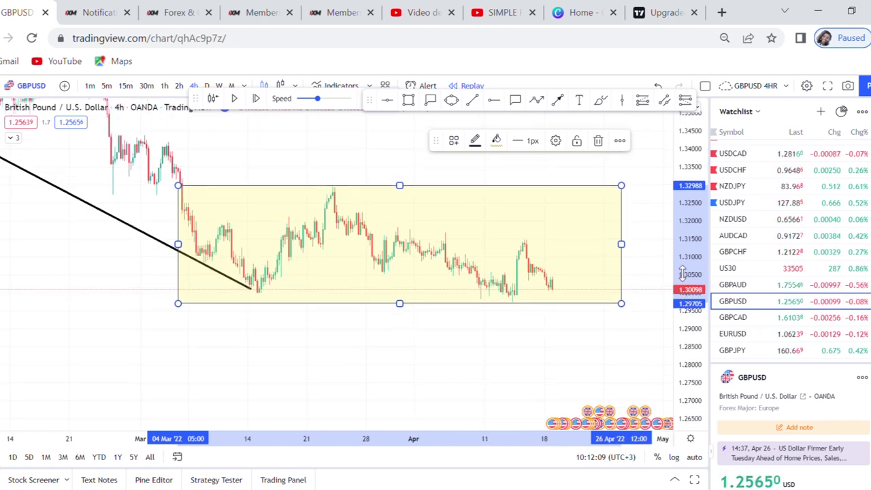
- Move the start of the black trend line from the January high to the mid-February high at about 1.3655
scroll(298, 202, "down", 3)
left_click_drag(266, 156, 254, 276)
left_click_drag(171, 167, 192, 214)
left_click_drag(94, 149, 276, 189)
left_click_drag(474, 287, 400, 288)
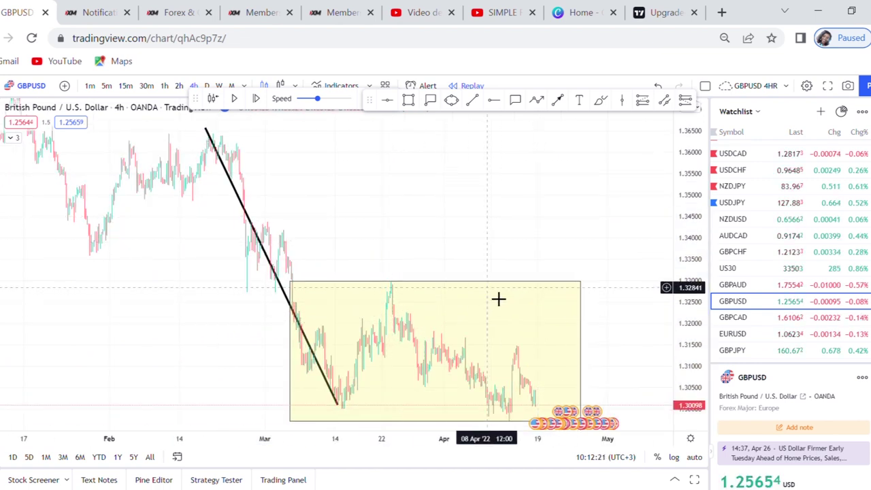
- Examine the GBPUSD downtrend leading into the yellow box and the price action inside the consolidation
scroll(499, 272, "up", 3)
left_click_drag(462, 196, 525, 111)
scroll(524, 225, "up", 2)
scroll(351, 311, "down", 2)
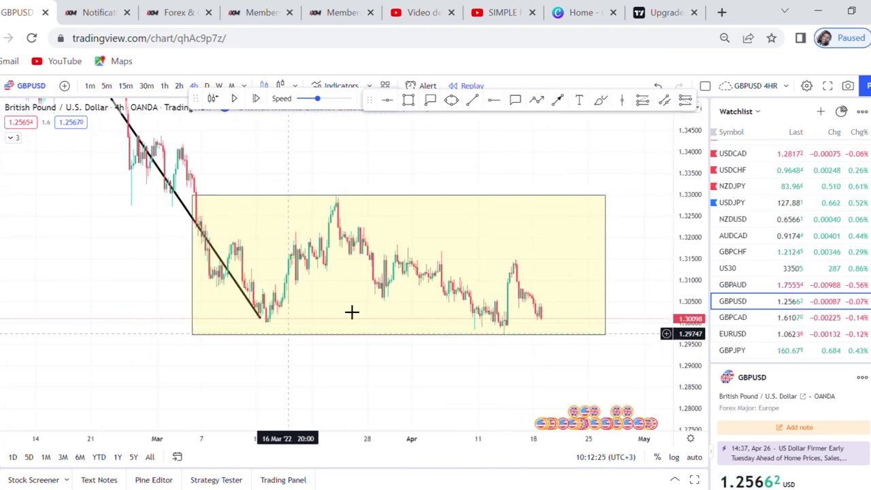
left_click_drag(500, 200, 524, 229)
scroll(524, 229, "up", 1)
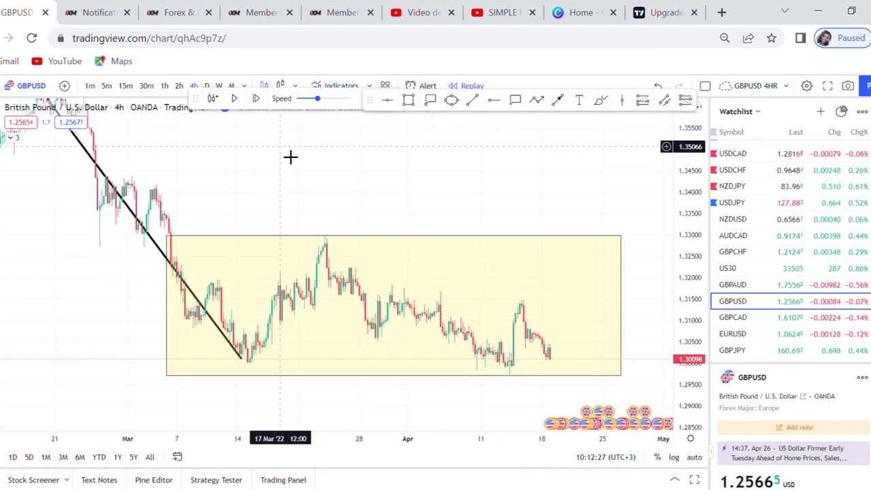
left_click_drag(317, 187, 521, 295)
scroll(486, 272, "down", 2)
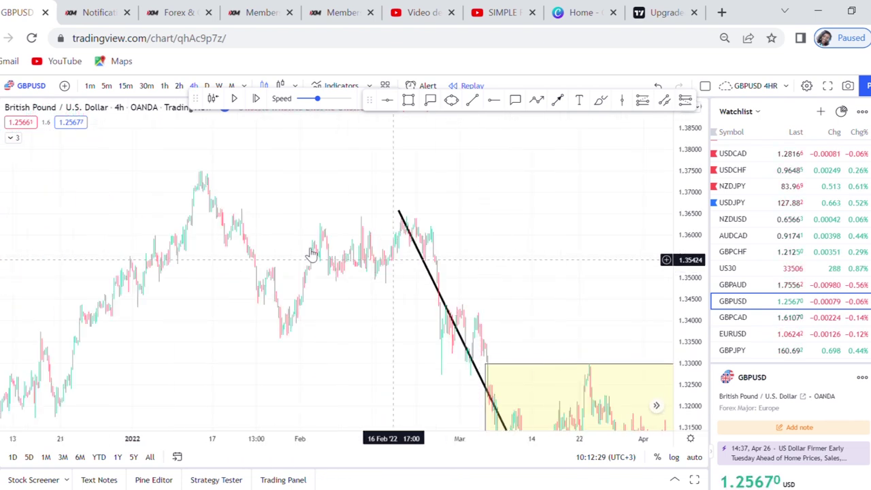
left_click_drag(548, 299, 336, 191)
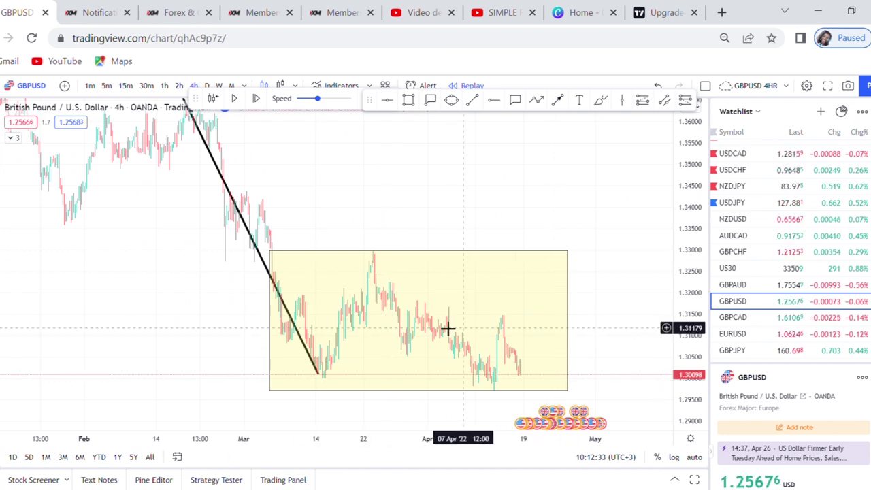
scroll(439, 299, "up", 1)
scroll(442, 293, "up", 1)
left_click_drag(398, 215, 466, 198)
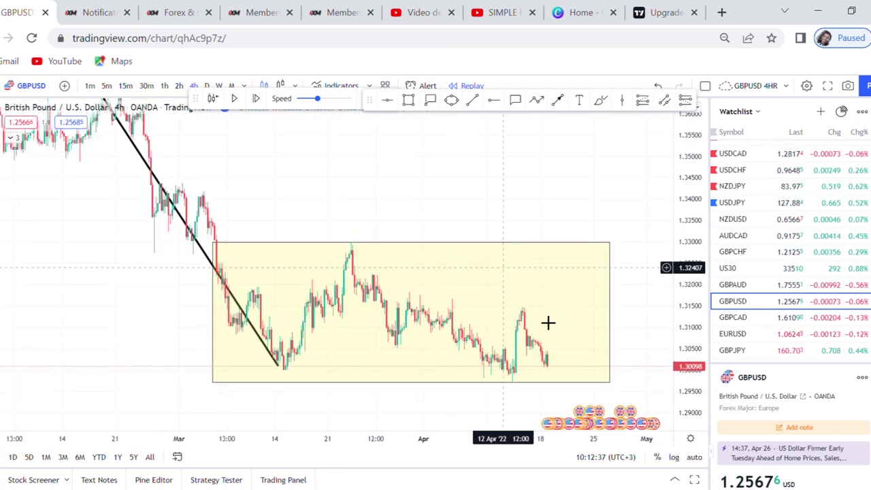
- Draw a bearish breakout path below the box, dipping to about 1.291, retesting about 1.297 and ending near 1.2756 on 25 April
left_click_drag(648, 314, 590, 255)
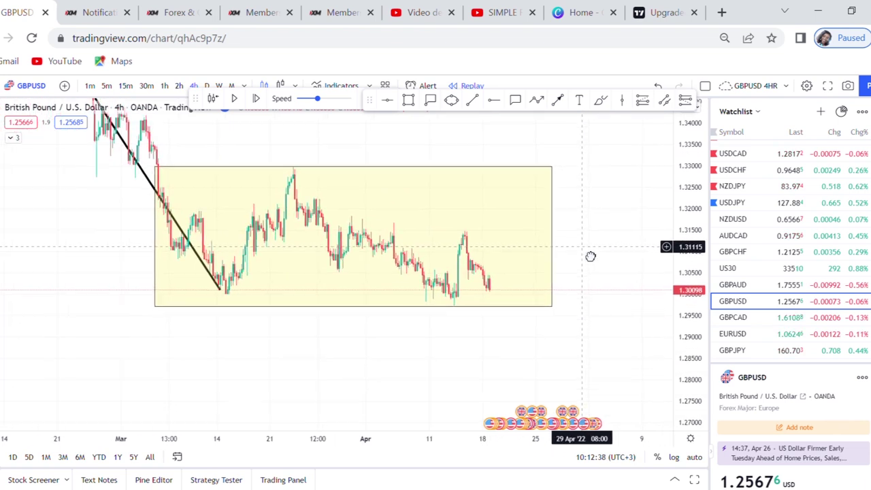
left_click(538, 101)
left_click(475, 307)
left_click(480, 331)
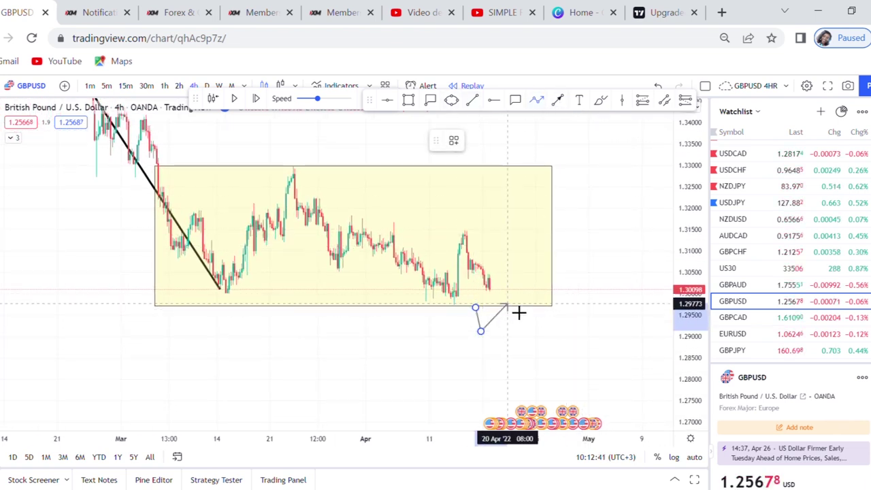
left_click(507, 309)
left_click(542, 396)
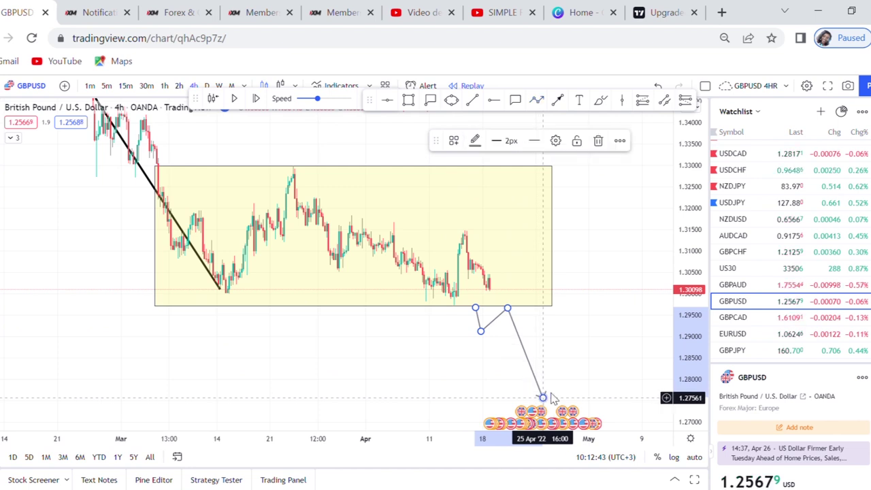
- Draw a bullish breakout path above the box, rising to about 1.334, retesting about 1.330 and ending near 1.351
left_click_drag(597, 315, 604, 365)
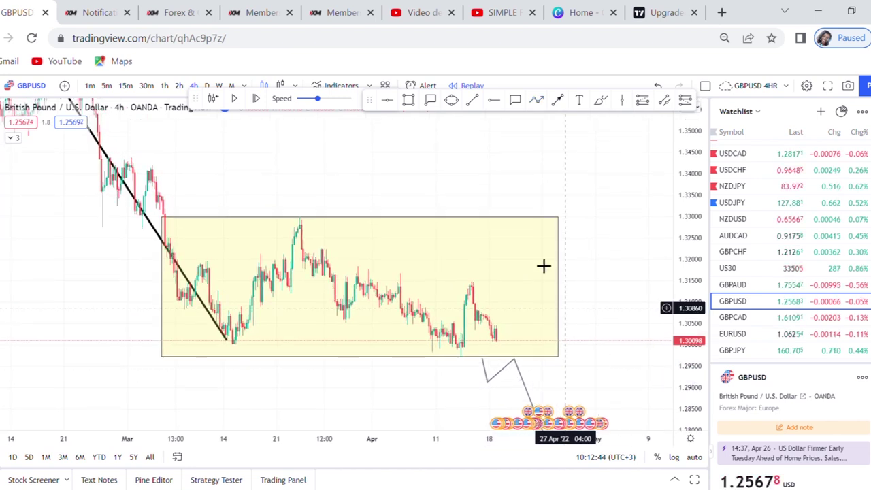
left_click(537, 103)
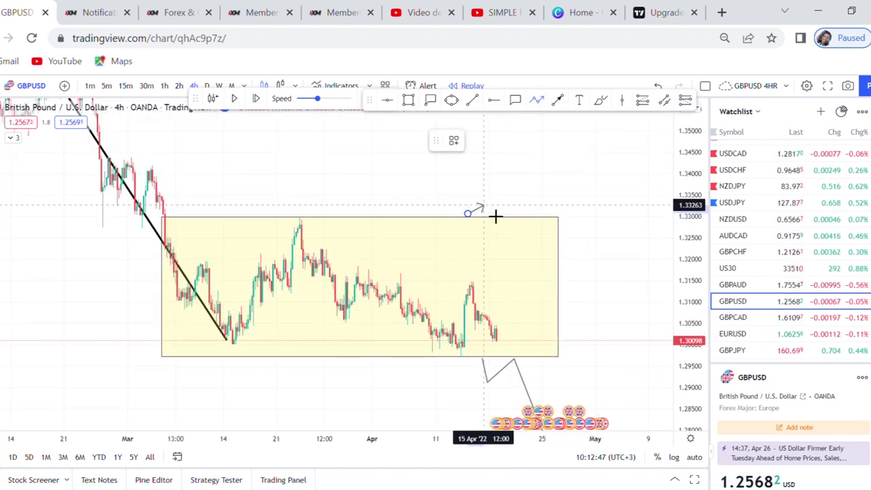
left_click(498, 217)
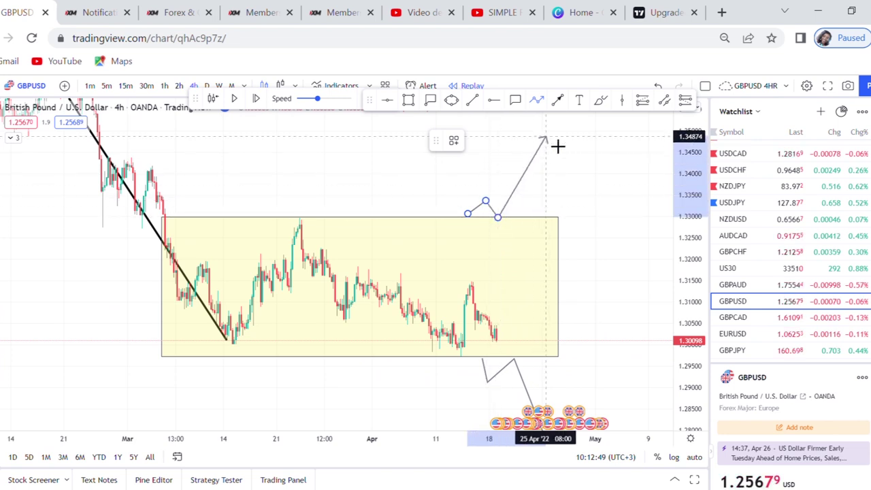
left_click(607, 222)
scroll(606, 222, "down", 3)
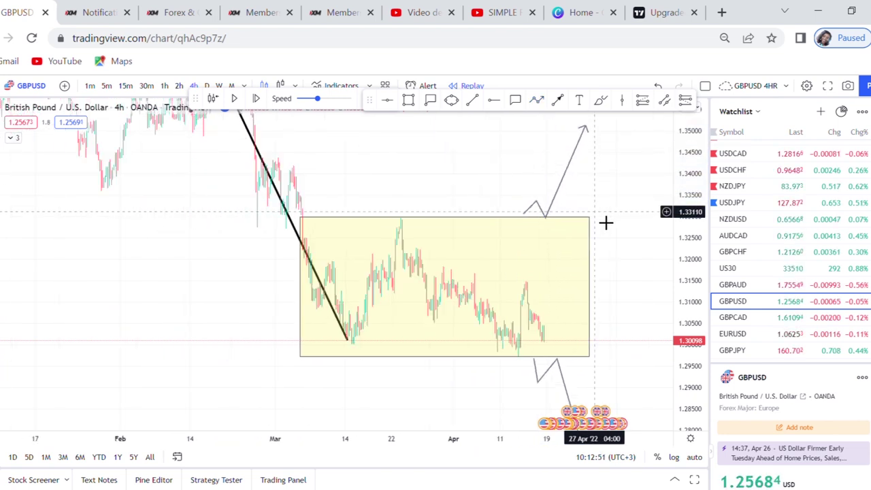
- Draw a narrow rectangle from 1.32995 to 1.29709 across the box's height at about 8–11 April and raise its yellow fill opacity
left_click_drag(602, 223, 523, 160)
scroll(545, 183, "up", 2)
left_click_drag(591, 230, 616, 225)
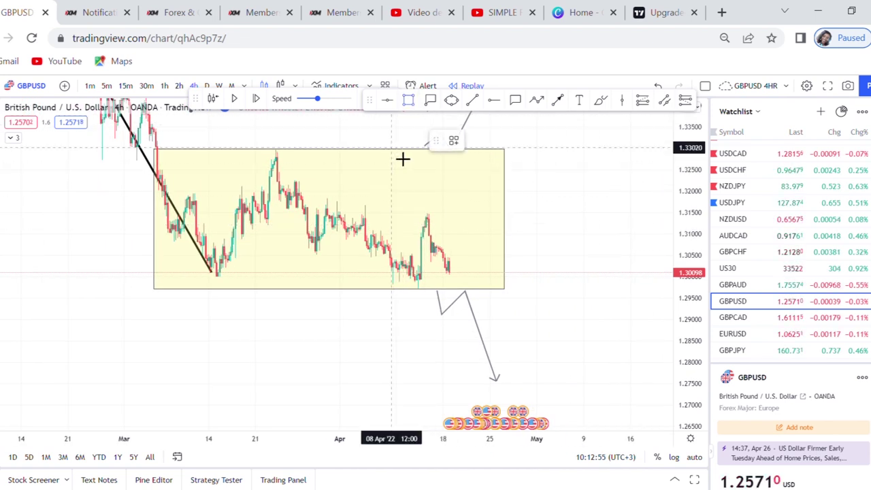
left_click_drag(403, 159, 408, 296)
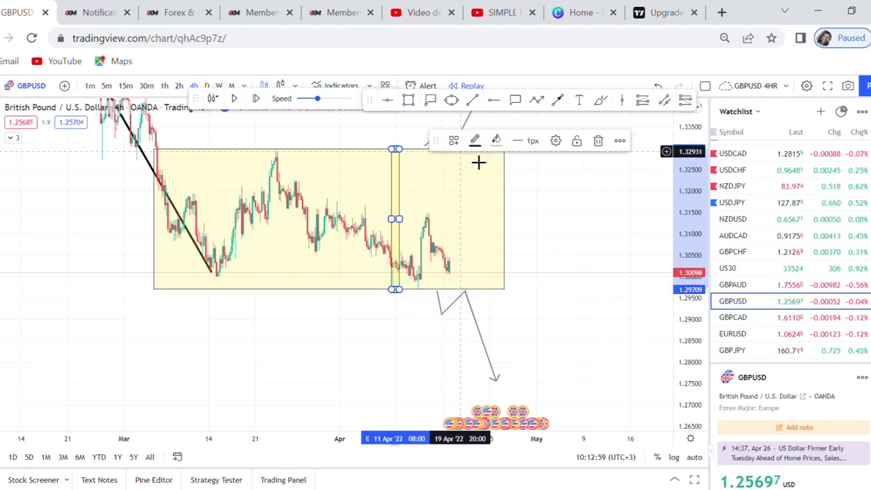
left_click(496, 140)
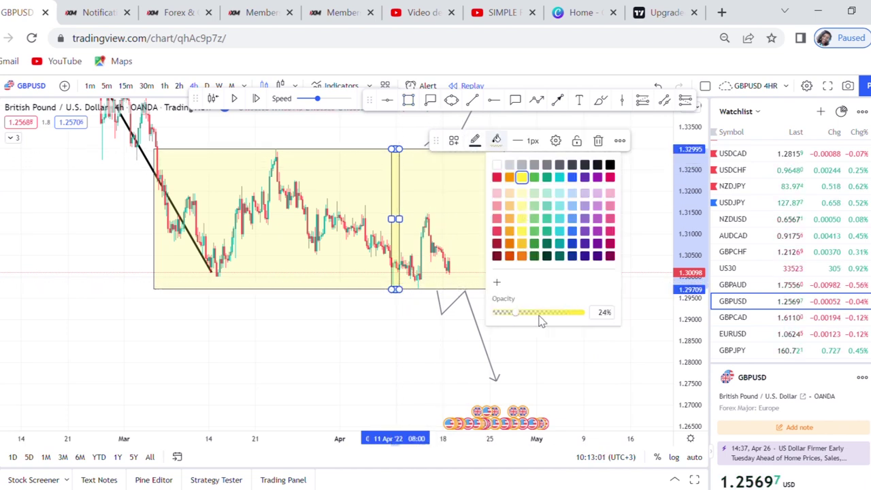
left_click(439, 188)
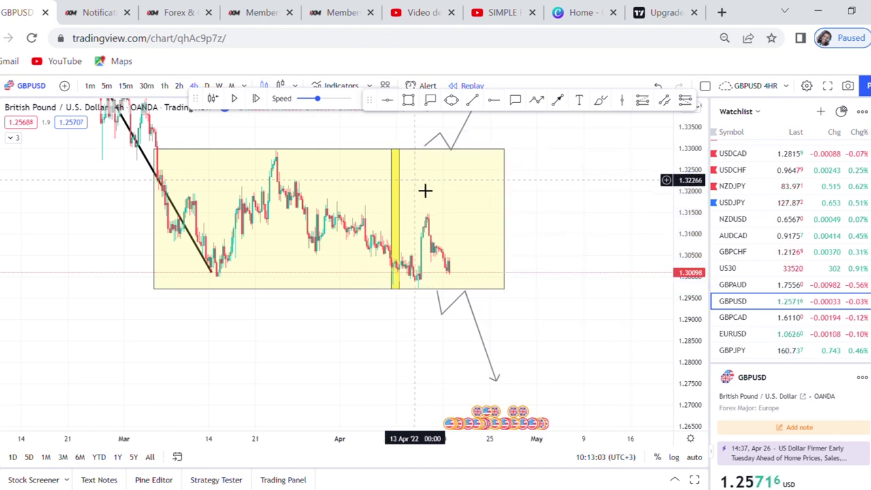
- Clone the narrow height bar and place the copy directly below the box, from about 1.2970 down to 1.2641
left_click(405, 179)
left_click(620, 141)
left_click(638, 186)
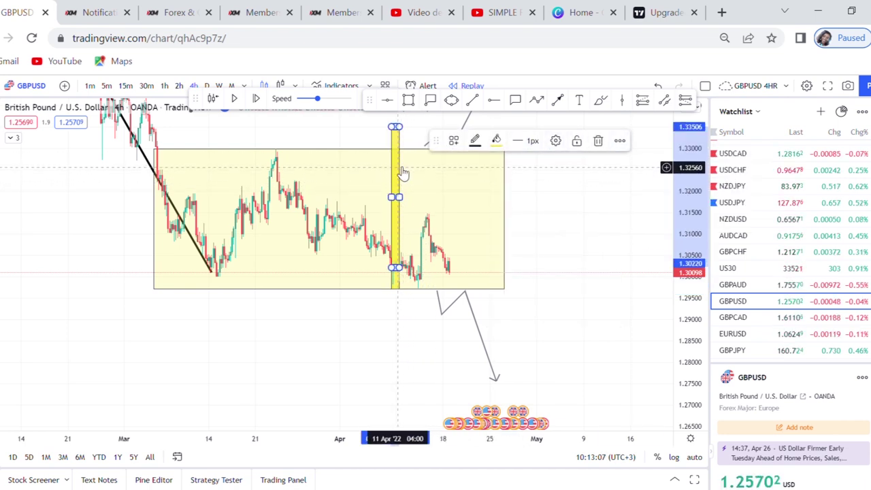
mouse_move(405, 171)
left_mouse_down()
mouse_move(442, 247)
mouse_move(470, 337)
left_mouse_up()
- Place a horizontal line at 1.26410, along the lower end of the bar beneath the box
left_click_drag(558, 314, 561, 219)
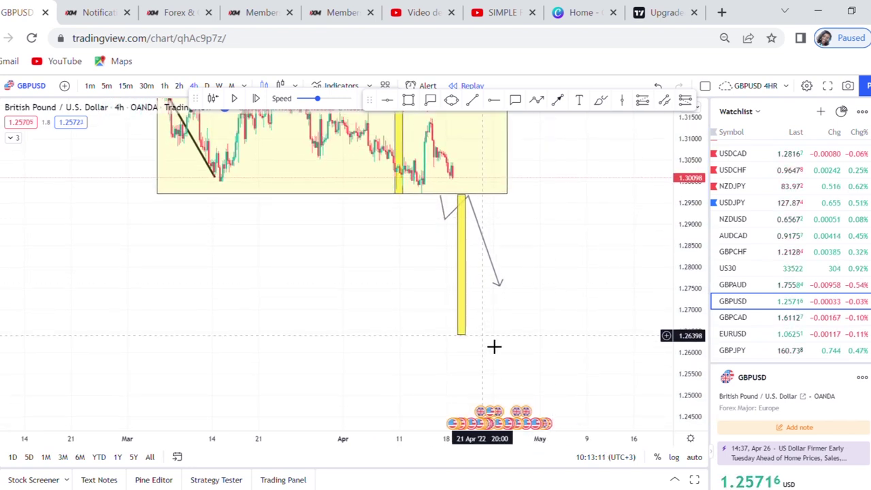
left_click(388, 102)
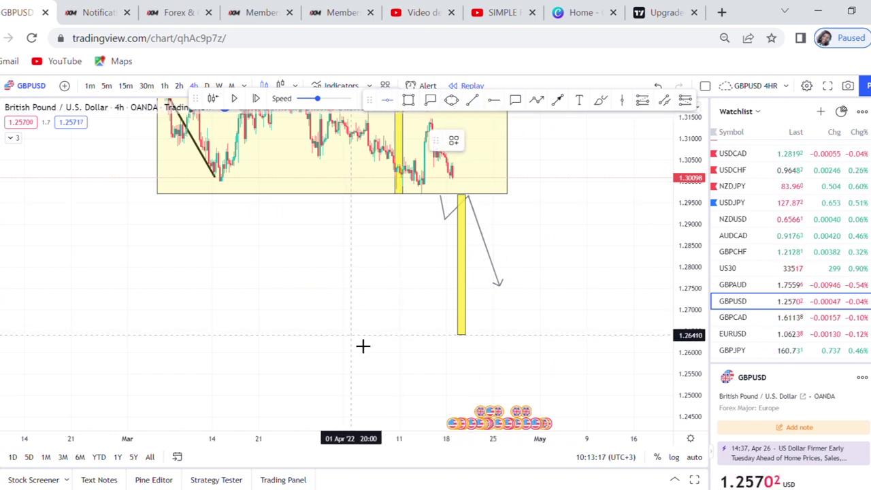
left_click(361, 345)
- Clone the height bar inside the box again and place the copy directly on top of the box's upper edge
left_click_drag(580, 238, 620, 387)
left_click(444, 269)
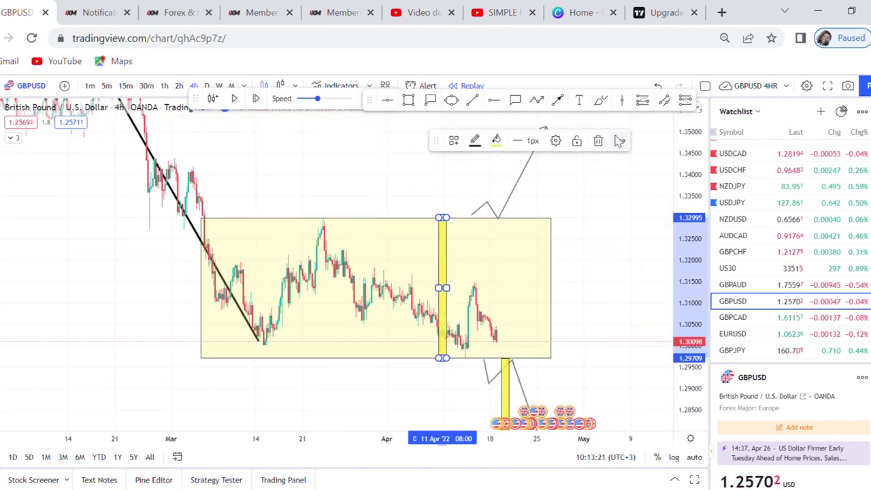
left_click(619, 141)
left_click(645, 190)
left_click(502, 205)
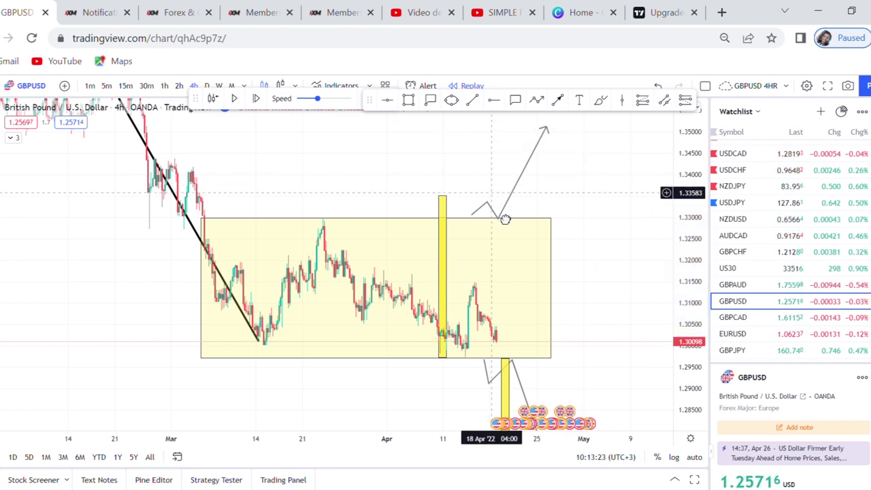
left_click_drag(503, 205, 515, 313)
mouse_move(457, 324)
left_mouse_down()
mouse_move(502, 216)
mouse_move(490, 211)
left_mouse_up()
- Shift the height bar beneath the box earlier to about 13 April, spanning 1.29696 to 1.26410
left_click_drag(538, 251, 487, 94)
left_click_drag(690, 156, 657, 290)
scroll(626, 272, "up", 3)
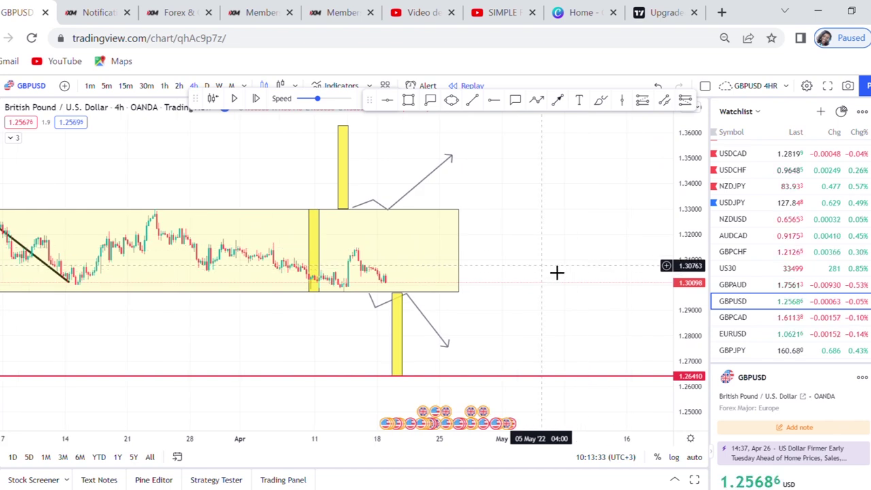
left_click_drag(589, 259, 597, 245)
scroll(501, 246, "down", 3)
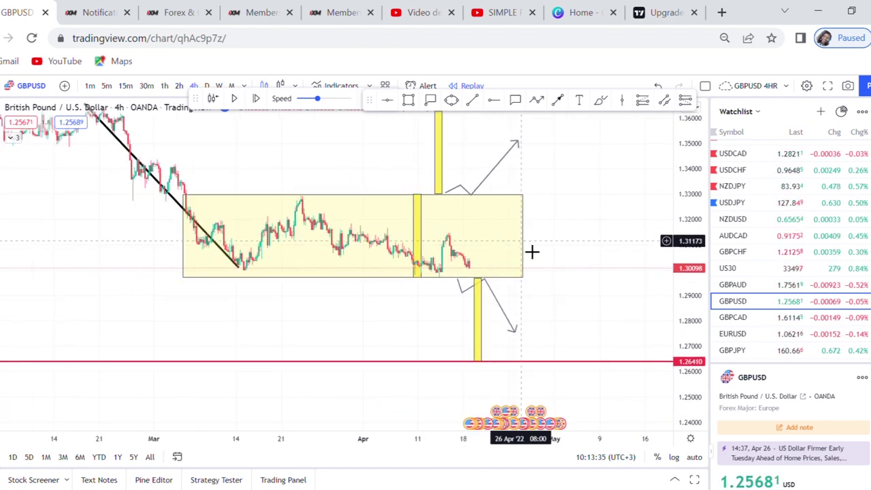
scroll(538, 265, "up", 2)
left_click_drag(569, 306, 579, 286)
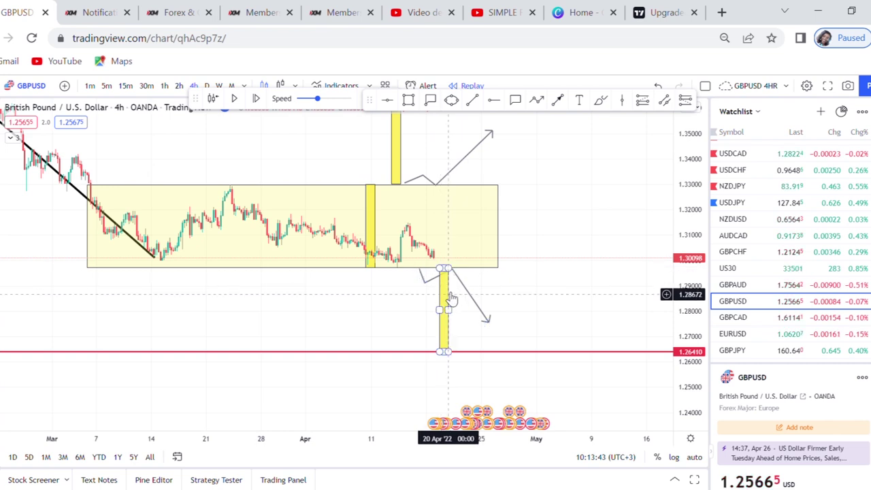
left_click_drag(446, 297, 406, 302)
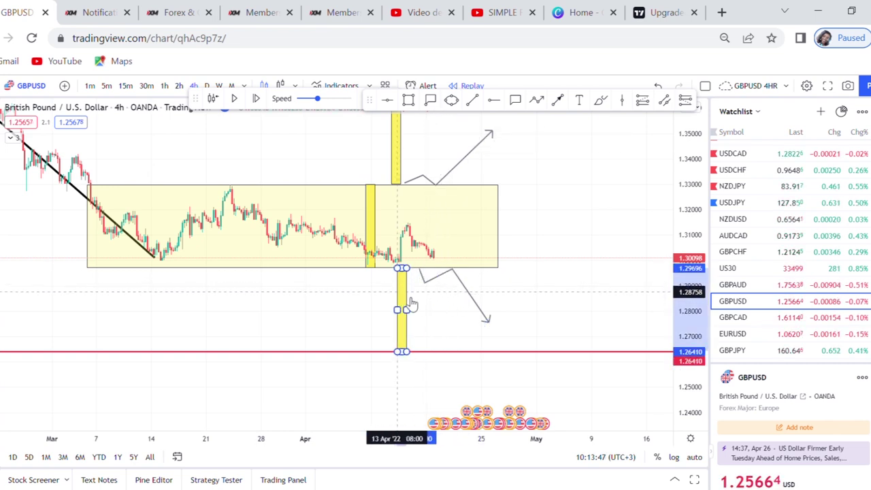
- Shift the bearish path to start at about 20 April and extend its arrow tip to the 1.26410 line near 29 April
scroll(476, 306, "down", 1)
left_click_drag(694, 307, 677, 253)
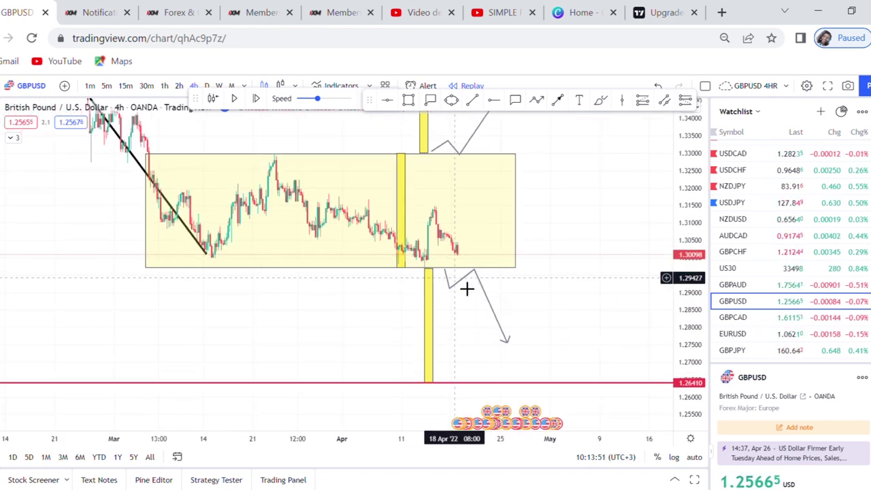
left_click_drag(471, 288, 494, 288)
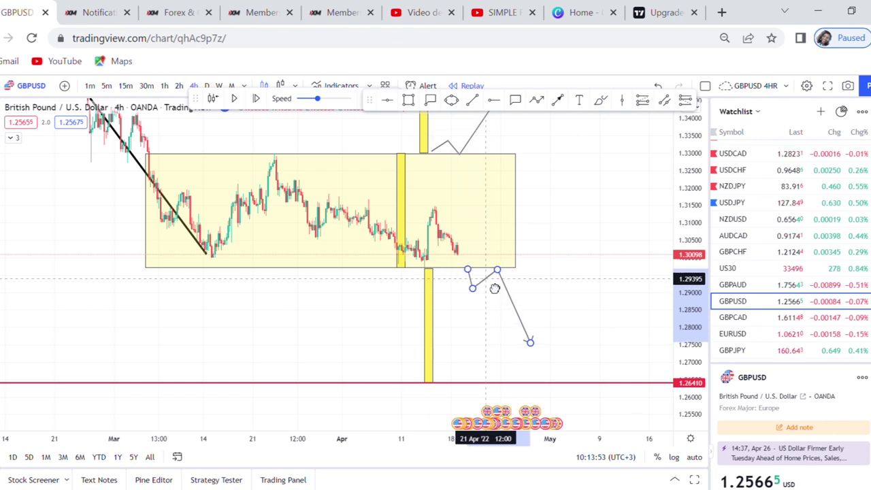
left_click_drag(530, 342, 545, 383)
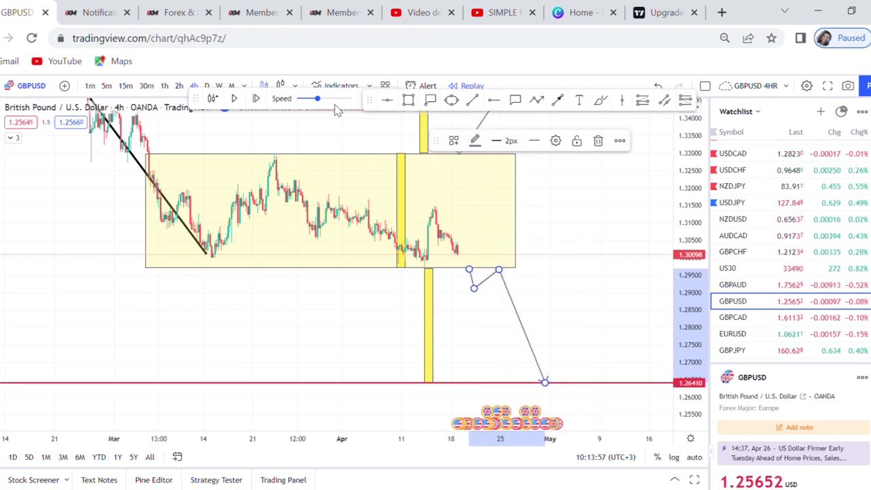
- Add a price label at 1.26444 on the tip of the bearish arrow, at about 29 April
left_click(430, 101)
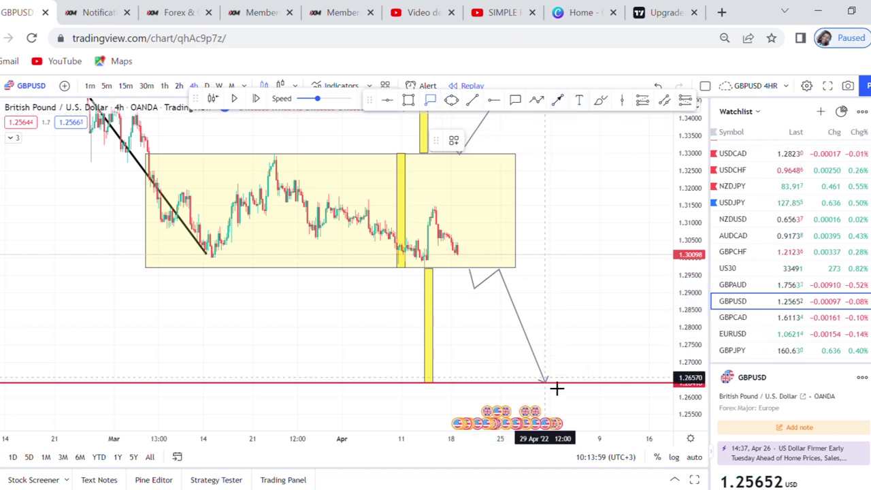
left_click(547, 382)
left_click_drag(575, 281, 588, 363)
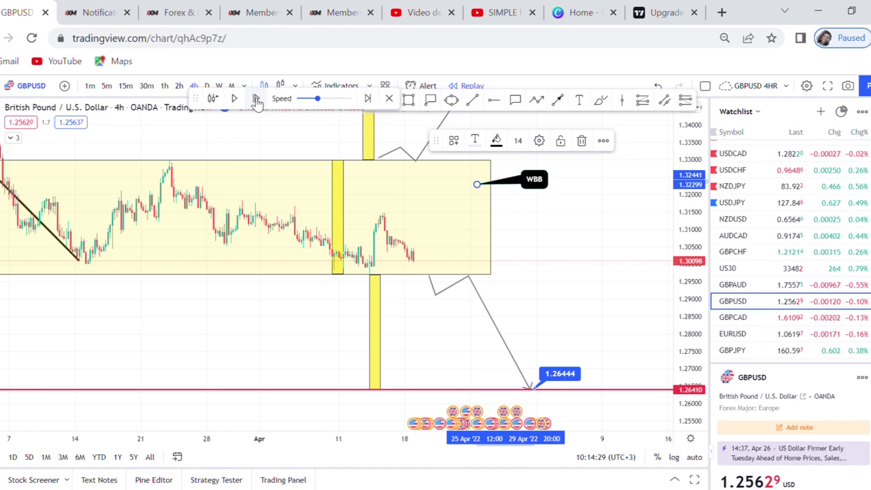
- Advance the GBPUSD bar replay candle by candle from about 19 April until price has broken below the box
left_click(258, 101)
left_click(257, 100)
left_click(258, 100)
left_click(257, 100)
left_click(257, 100)
left_click(258, 100)
left_click(257, 100)
left_click(257, 100)
left_click(257, 100)
left_click(257, 100)
left_click(257, 100)
left_click(257, 101)
left_click(257, 100)
left_click(257, 100)
left_click(257, 100)
left_click(257, 100)
left_click(257, 100)
left_click(257, 100)
left_click(257, 100)
left_click(257, 100)
left_click(257, 100)
left_click(257, 100)
left_click(257, 100)
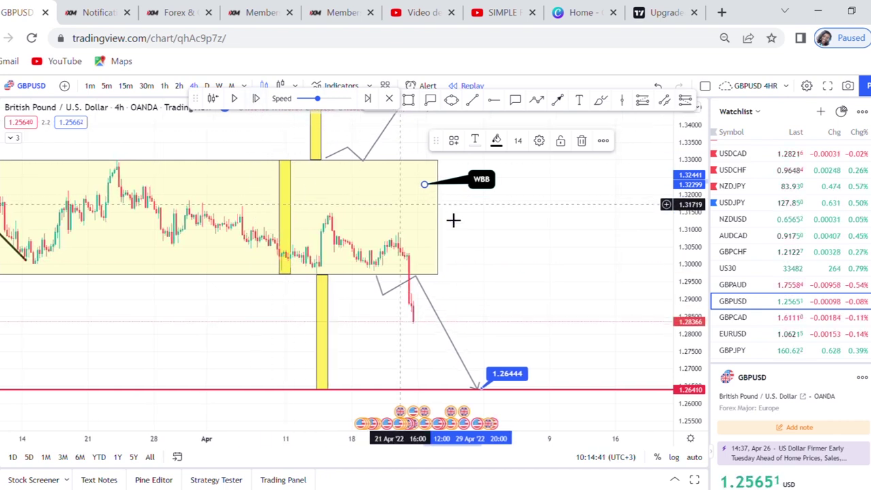
- Place a short position on the breakout candle at about 22 April, with entry 1.28864, stop 1.29660 and target 1.26412
scroll(546, 219, "up", 3)
left_click_drag(402, 274, 583, 265)
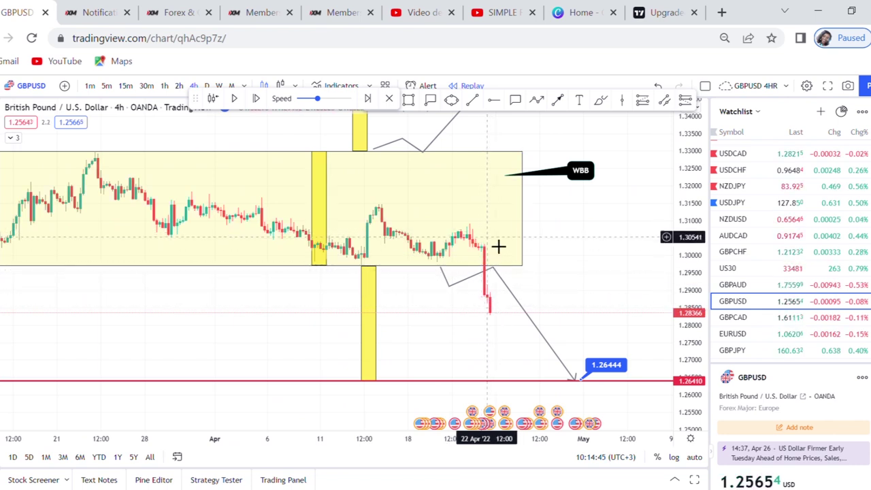
scroll(613, 278, "up", 1)
left_click_drag(685, 315, 687, 294)
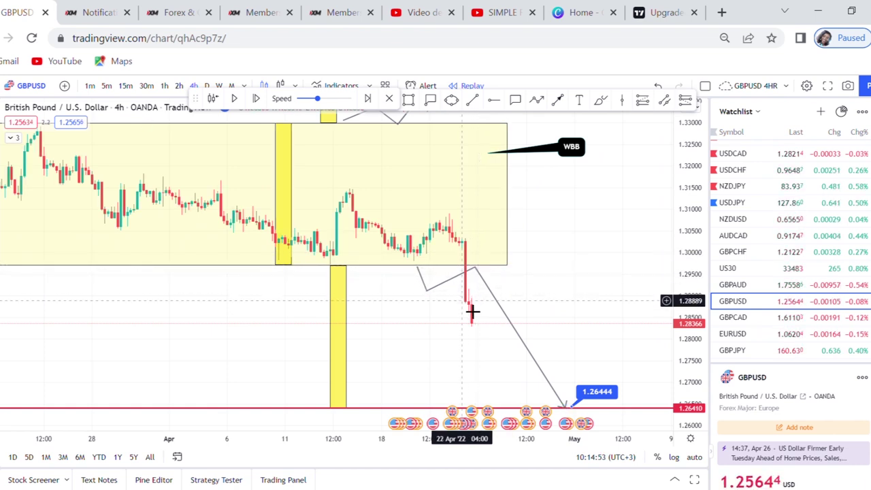
left_click_drag(554, 291, 535, 262)
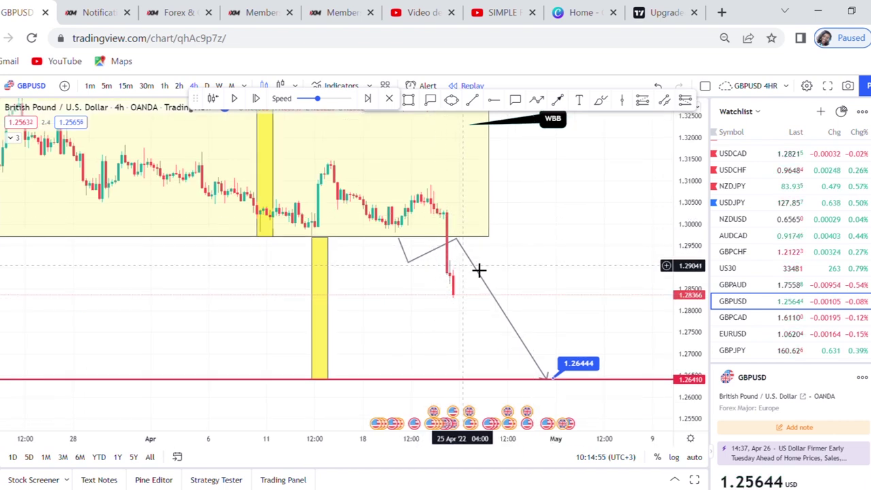
scroll(442, 265, "up", 2)
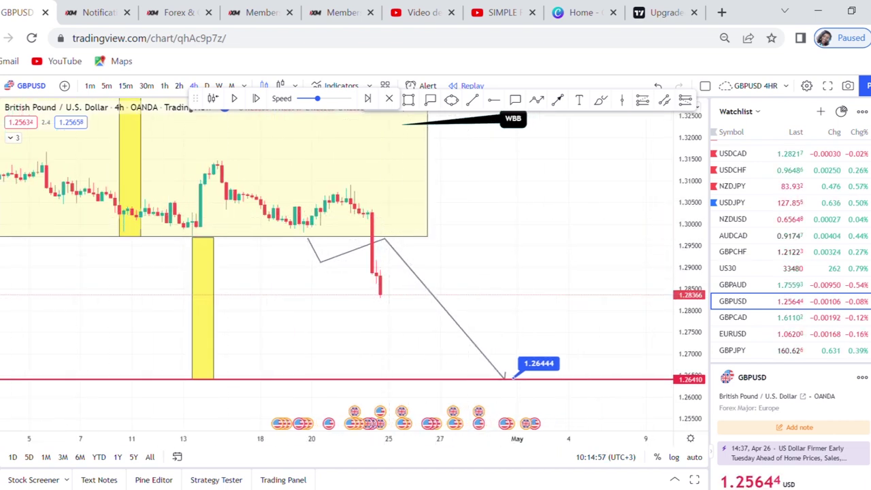
left_click(1, 234)
left_click(45, 254)
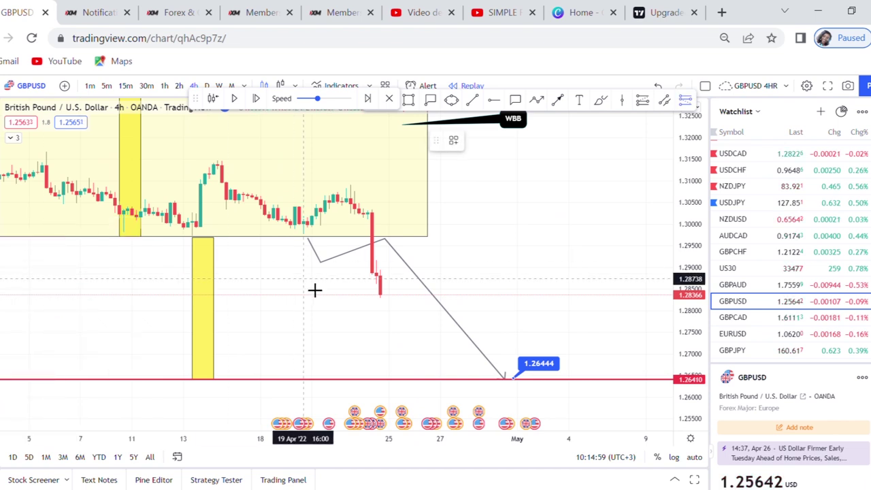
left_click(383, 284)
left_click_drag(373, 306, 377, 391)
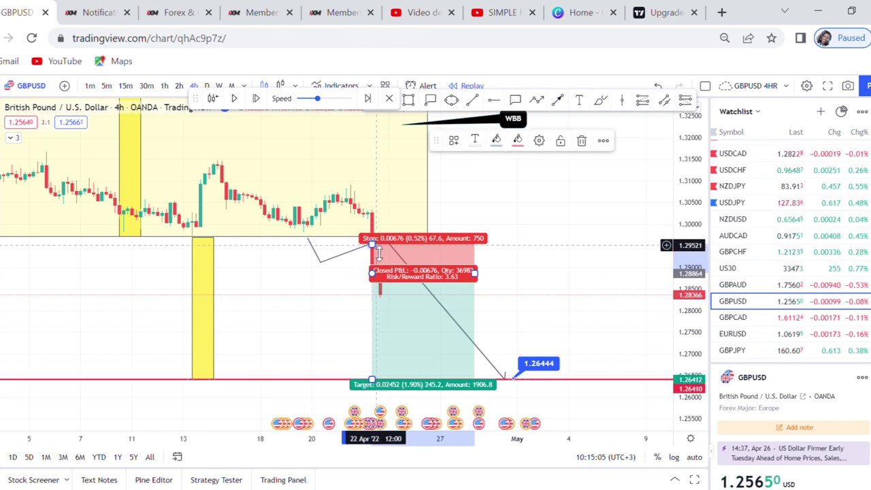
left_click(558, 275)
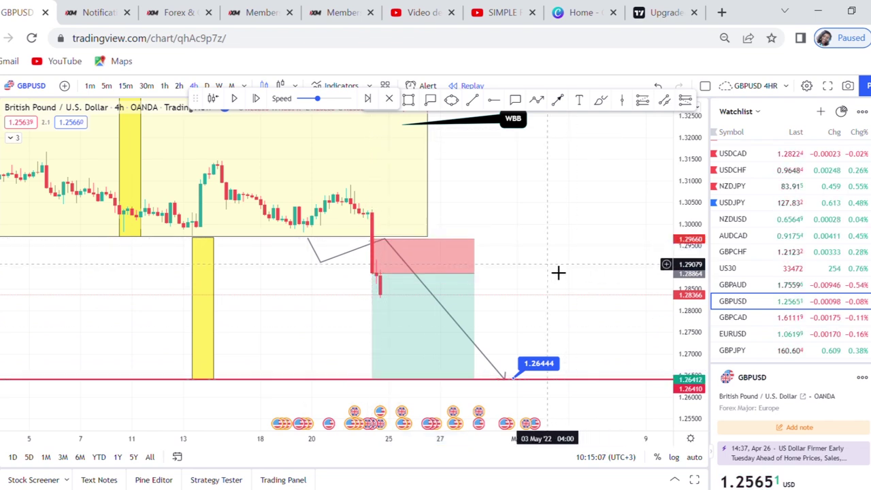
- Measure the price distance from the short position's entry down to the 1.26410 target line
scroll(465, 266, "up", 1)
left_click_drag(554, 253, 593, 172)
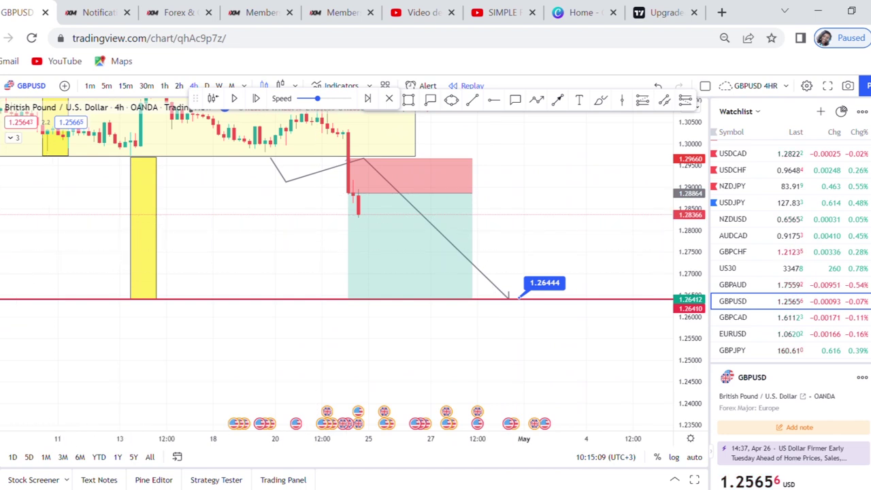
left_click(356, 199, "shift")
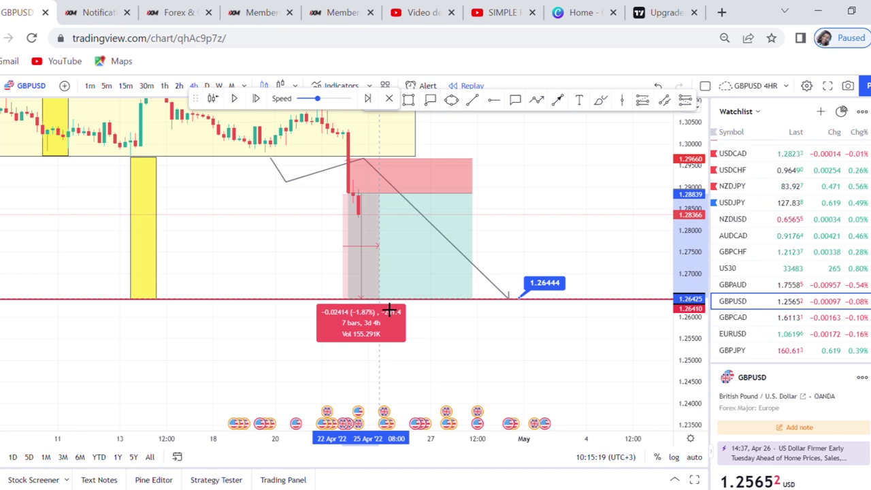
left_click(558, 229)
- Play the GBPUSD bar replay at a faster speed until price falls through the 1.26410 line, and review the short trade
scroll(557, 227, "down", 2)
scroll(558, 228, "up", 2)
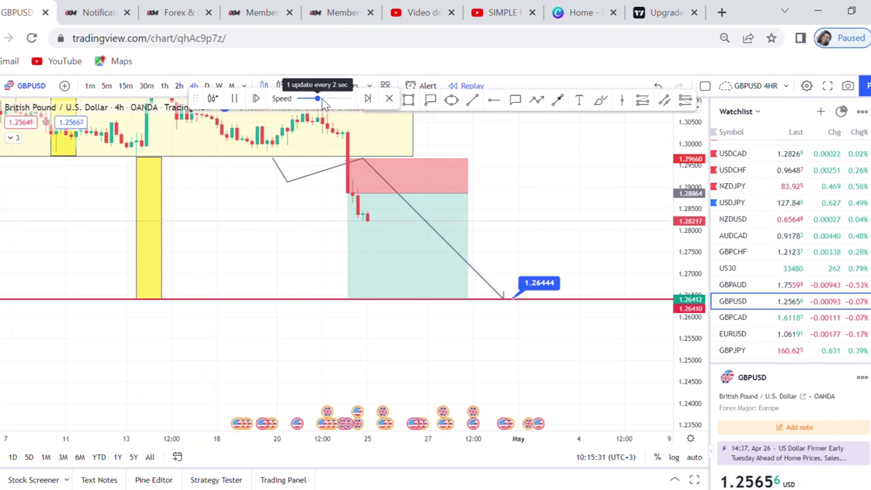
left_click(234, 100)
mouse_move(404, 304)
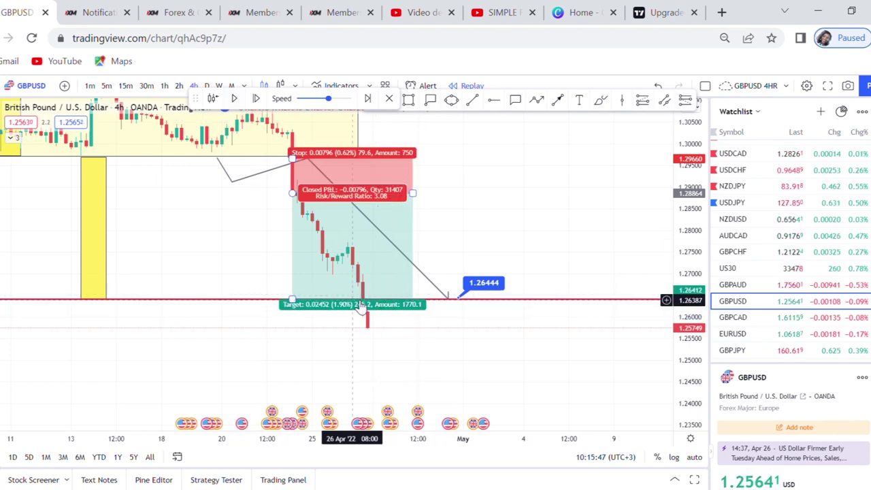
scroll(306, 288, "down", 2)
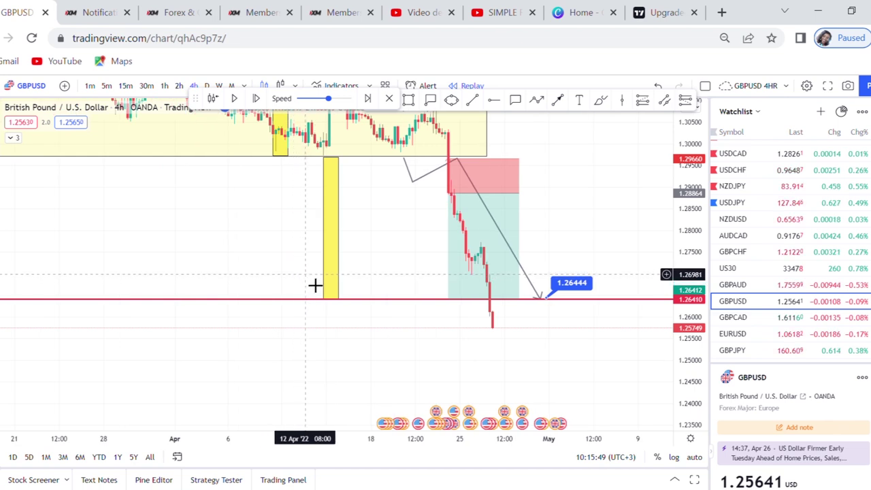
scroll(315, 286, "down", 3)
left_click_drag(234, 257, 297, 351)
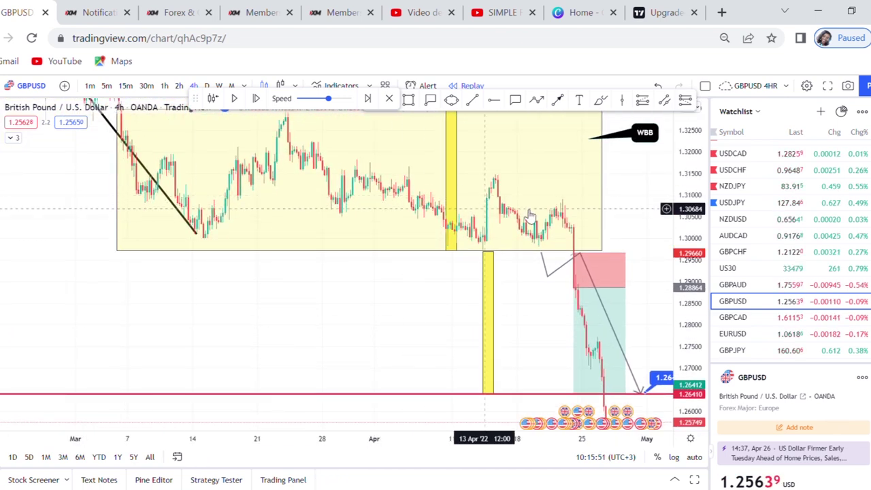
left_click(575, 256)
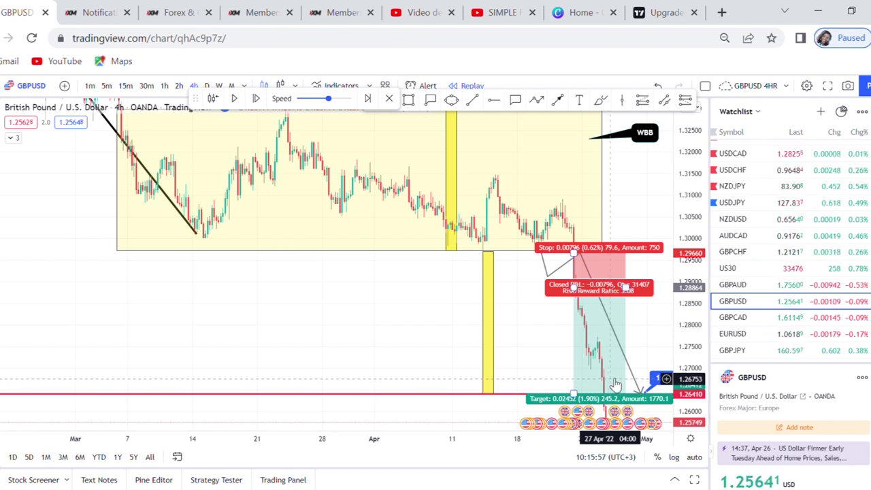
mouse_move(549, 342)
left_mouse_down()
mouse_move(424, 270)
mouse_move(431, 273)
left_mouse_up()
left_click(567, 266)
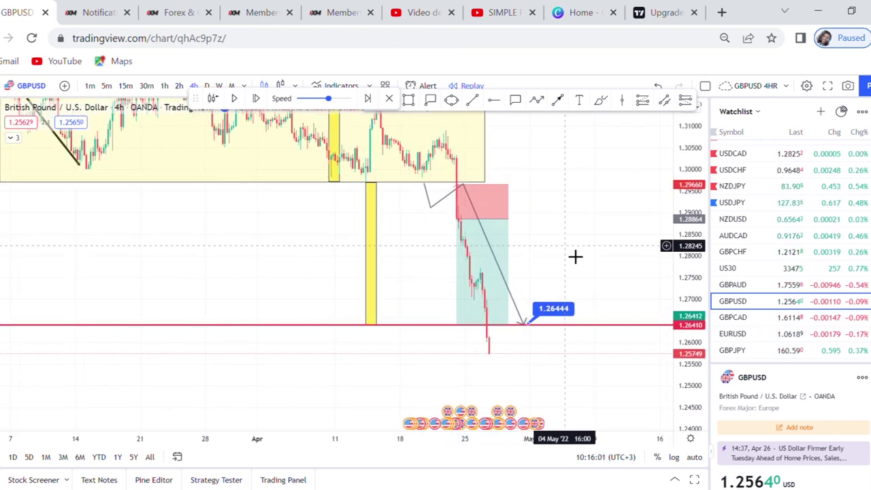
- Switch the chart to EURUSD and restart the bar replay from about 19 April 2022
left_click(759, 337)
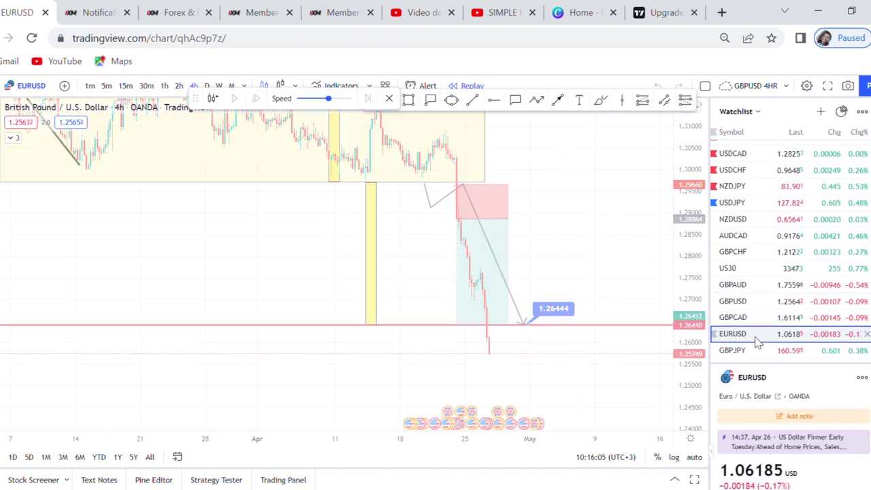
scroll(573, 272, "down", 3)
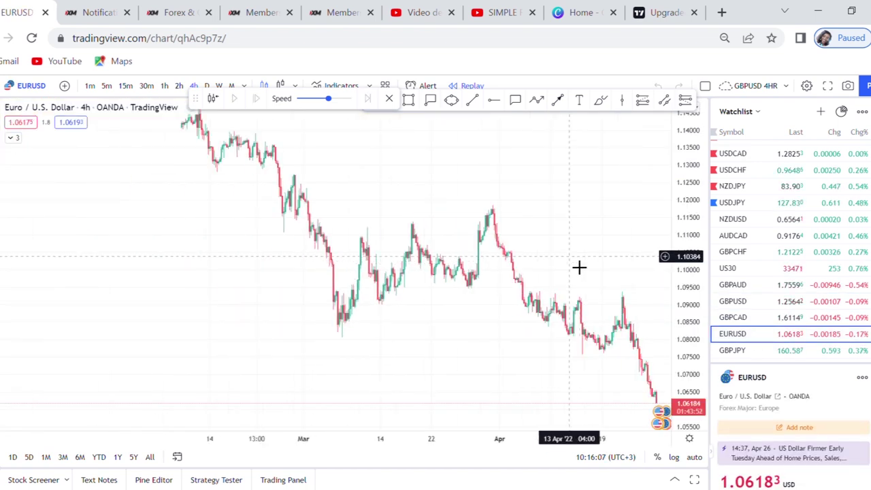
left_click_drag(563, 228, 488, 184)
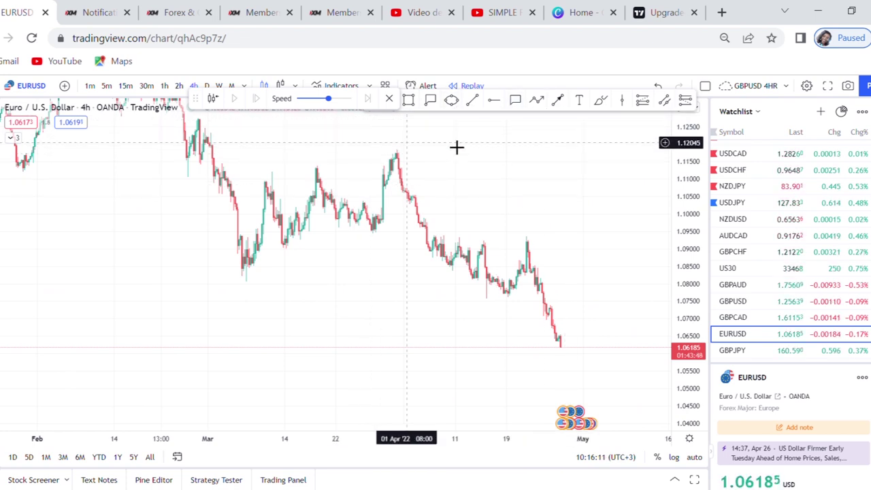
left_click(388, 99)
left_click(460, 87)
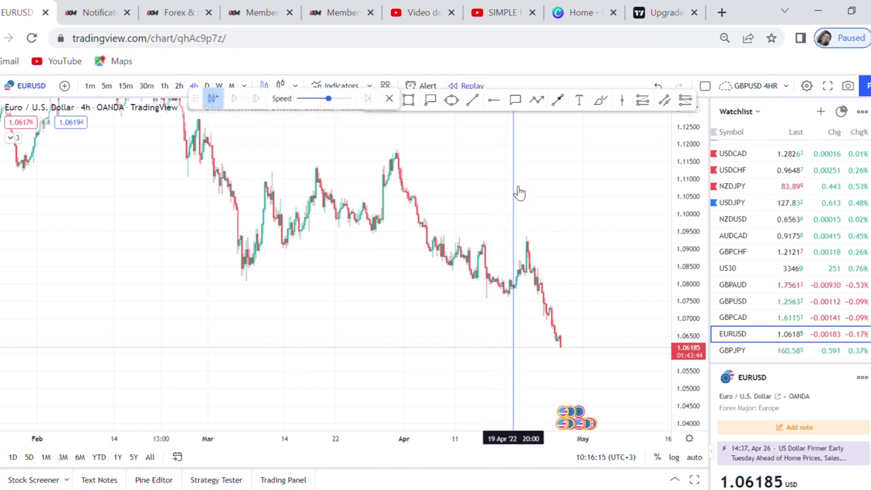
left_click(507, 229)
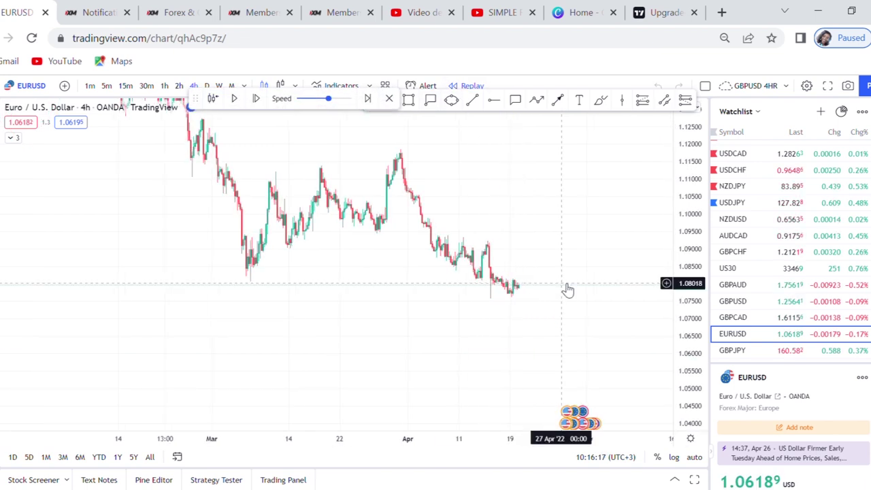
- Draw a rectangle around the EURUSD consolidation from about 1 April to 25 April, spanning 1.09444 to 1.07579
scroll(571, 286, "up", 3)
left_click_drag(583, 189, 486, 178)
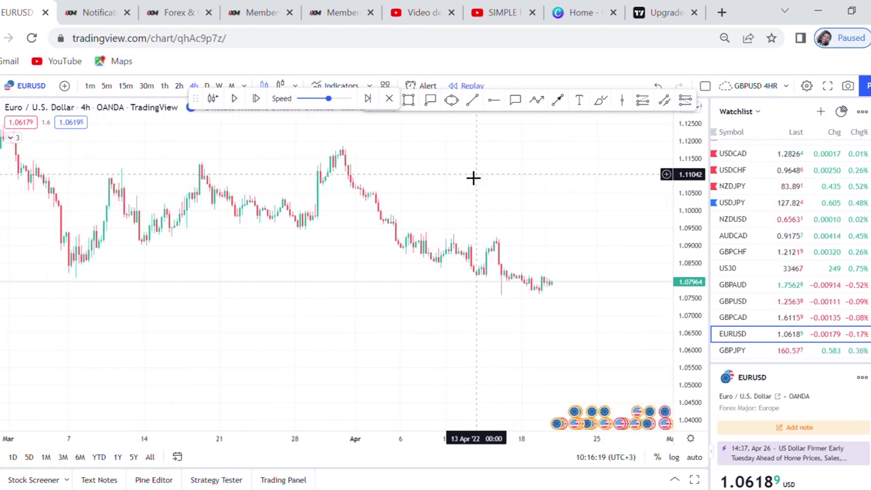
left_click(409, 102)
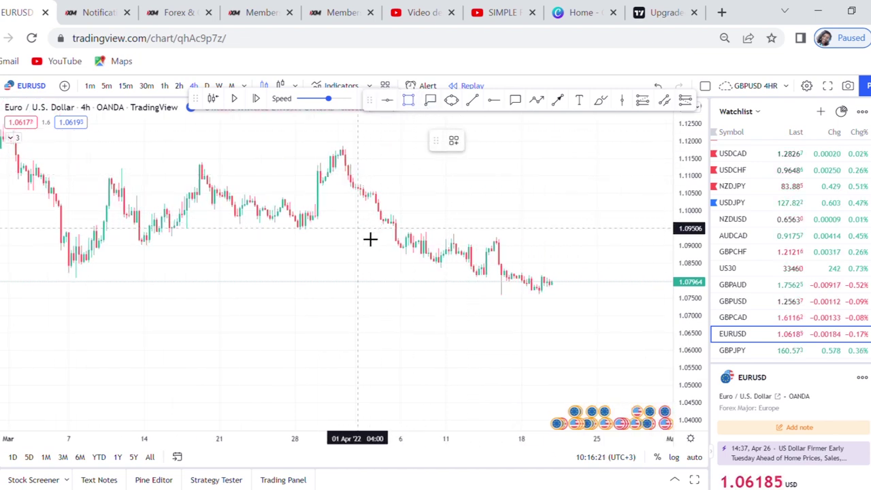
left_click_drag(360, 230, 609, 297)
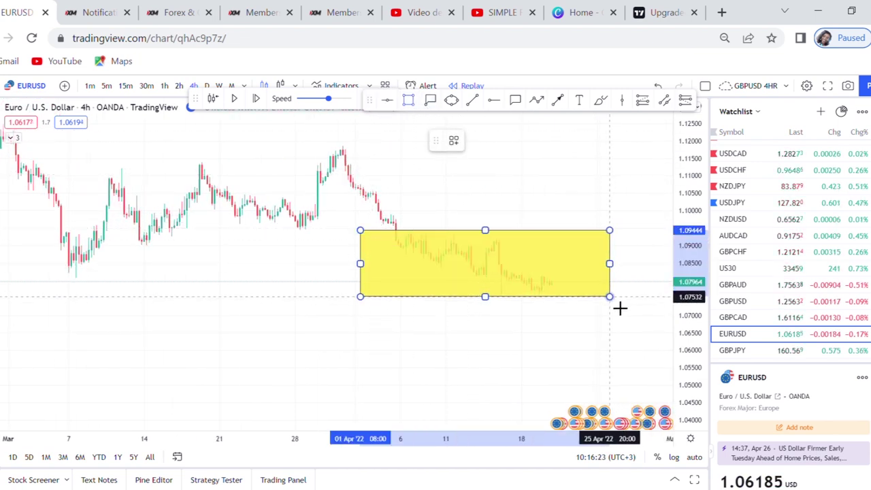
left_click(567, 317)
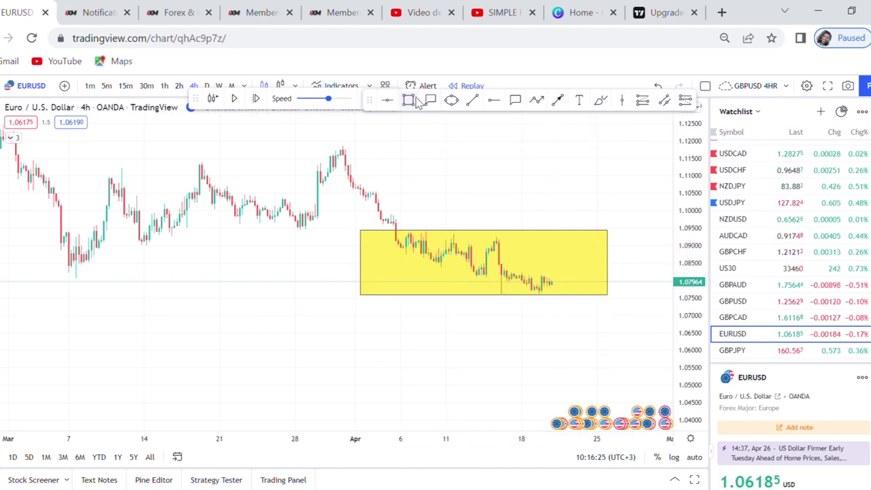
- Lighten the EURUSD box's yellow fill by lowering its opacity so the candles show through
left_click(589, 241)
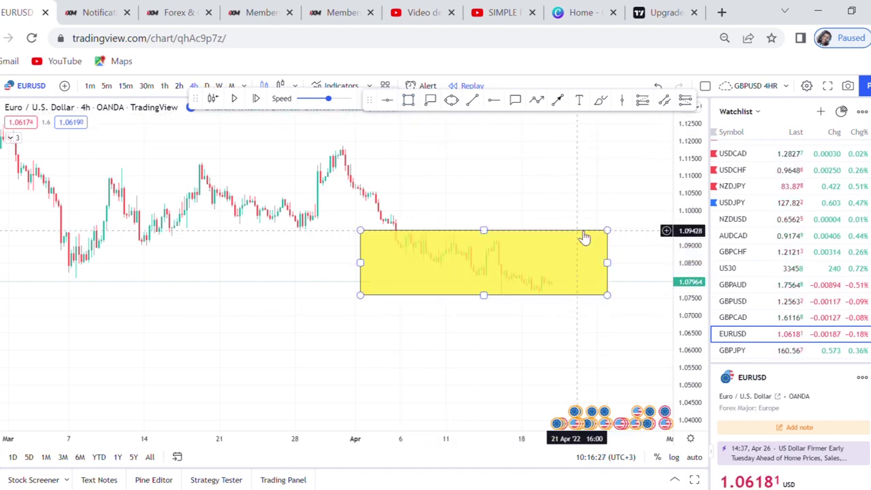
left_click(498, 141)
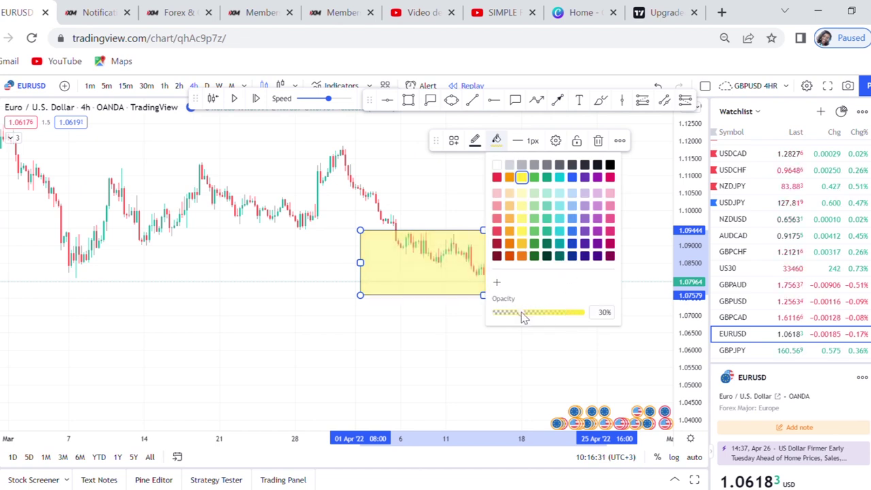
left_click(482, 373)
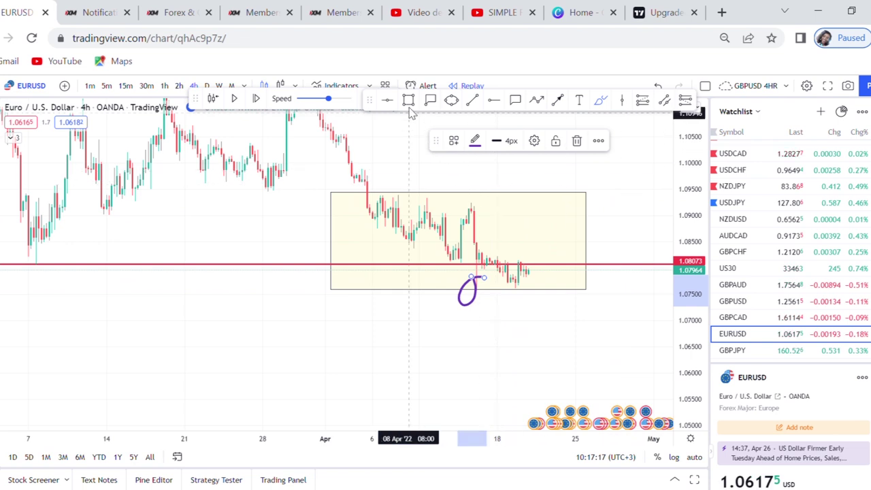
- Draw a narrow height bar inside the box at about 19 April, from 1.09447 down to the box's lower edge
left_click(414, 100)
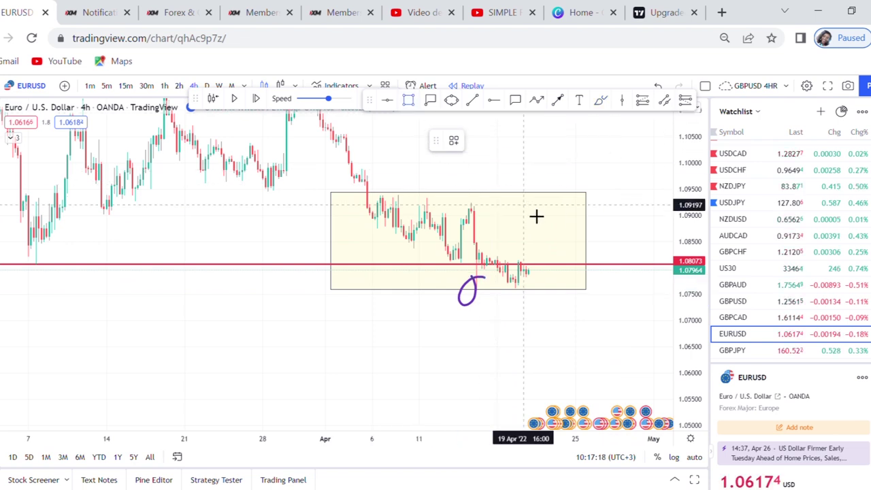
mouse_move(518, 193)
left_mouse_down()
mouse_move(528, 300)
mouse_move(521, 300)
left_mouse_up()
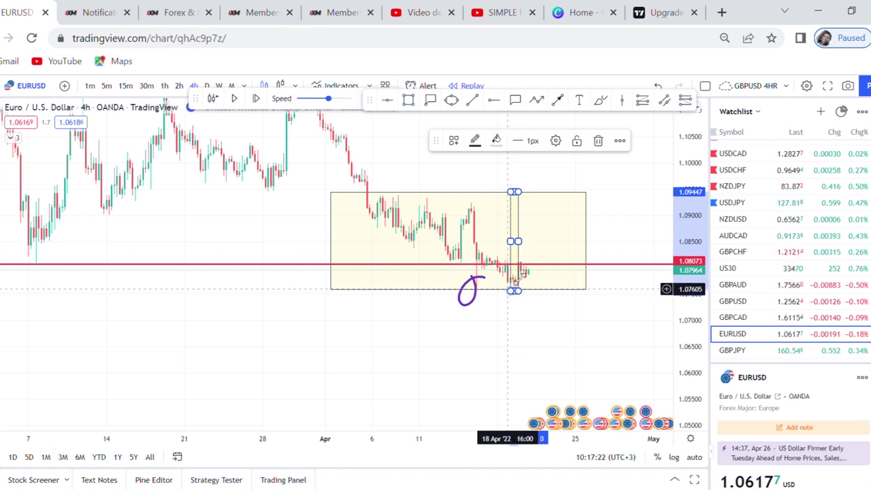
- Clone the height bar directly beneath the box at about 18 April, spanning 1.07584 to 1.05701, and strengthen its yellow fill
left_click(619, 140)
left_click(640, 190)
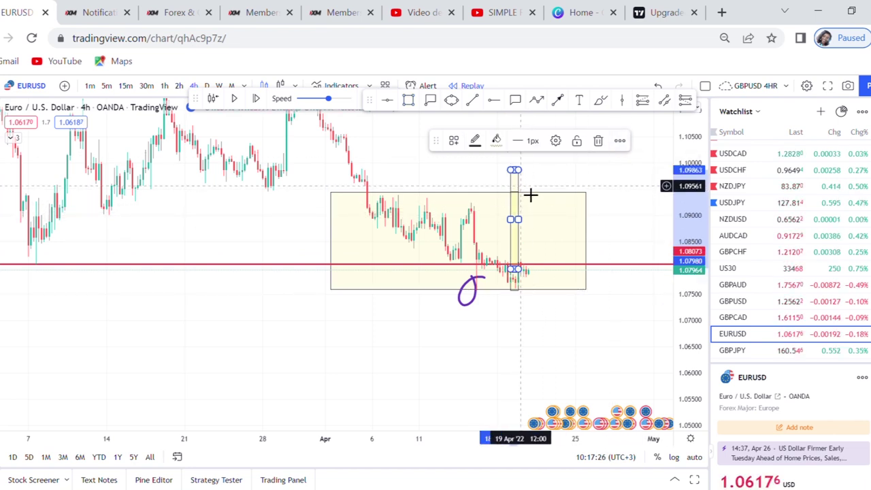
left_click_drag(524, 189, 519, 312)
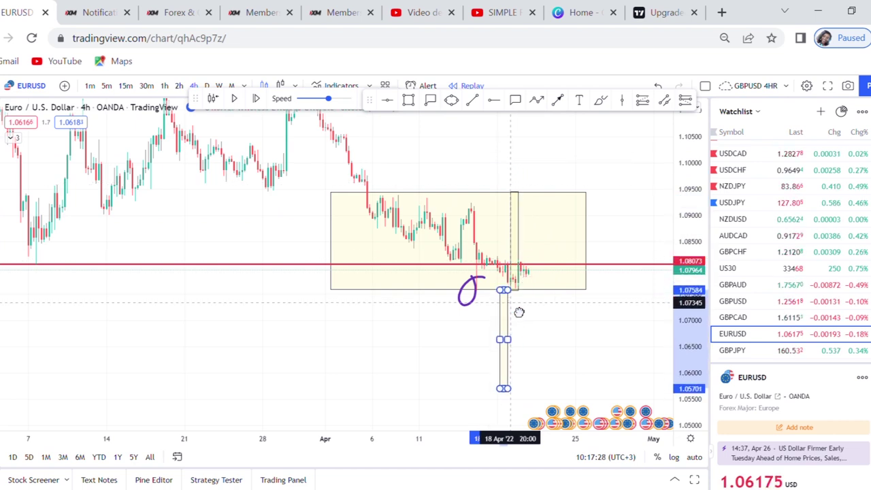
left_click(498, 142)
left_click_drag(561, 312, 577, 313)
- Clone the solid yellow height bar and place the copy directly above the box, just past the last candle
left_click_drag(576, 356, 528, 364)
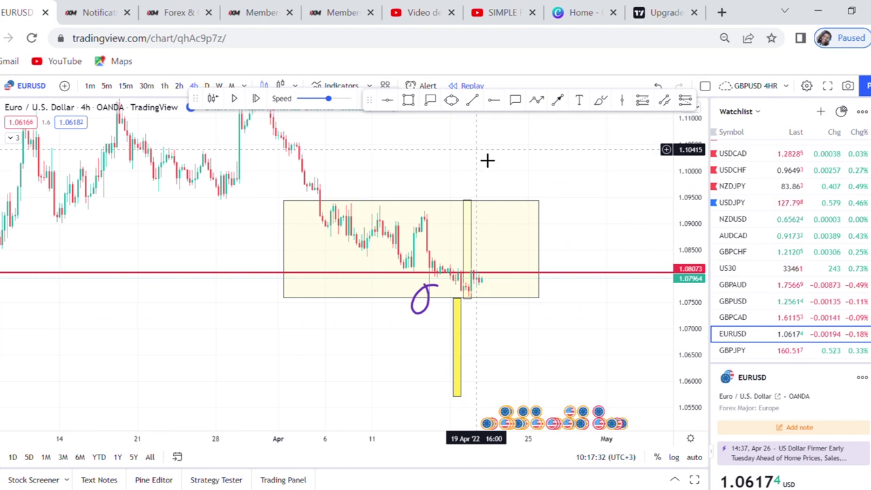
mouse_move(612, 320)
left_mouse_down()
mouse_move(603, 307)
mouse_move(598, 331)
left_mouse_up()
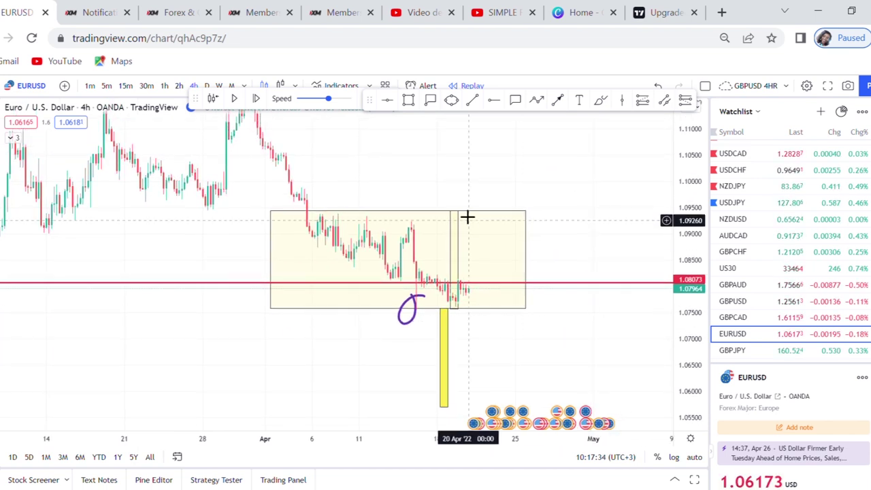
left_click(448, 333)
left_click(619, 141)
left_click(630, 188)
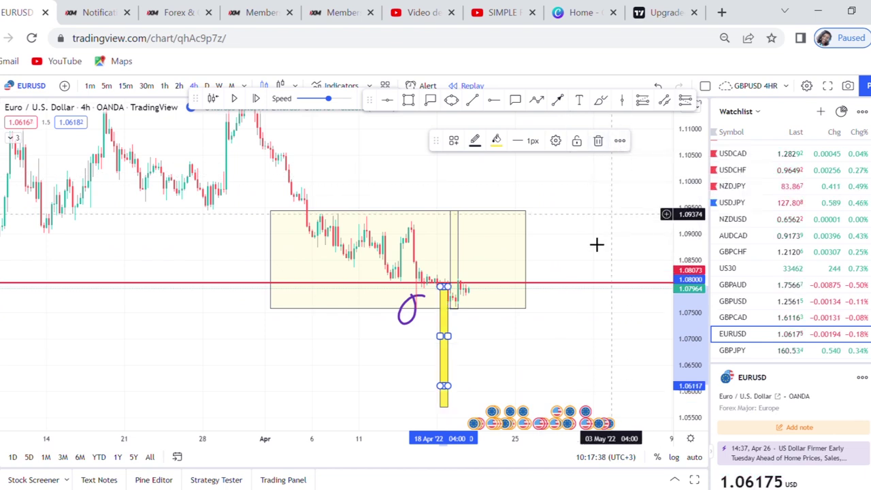
left_click_drag(447, 302, 494, 133)
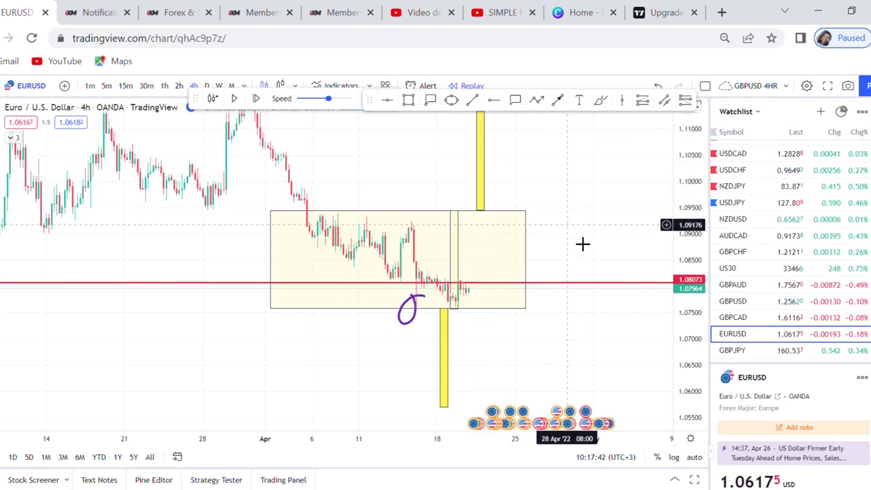
- Draw a green horizontal ray at 1.05711 from about 12 April, level with the lower height bar's end, and choose the Short Position tool
left_click_drag(596, 254, 558, 188)
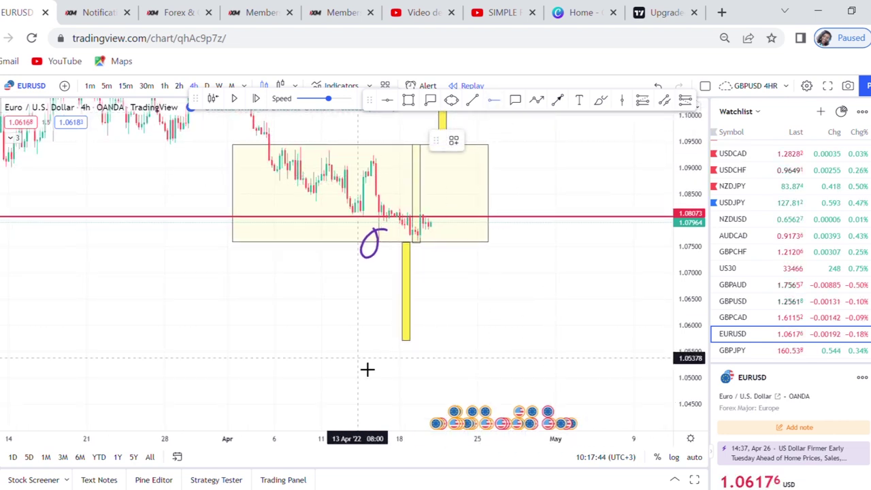
left_click(348, 341)
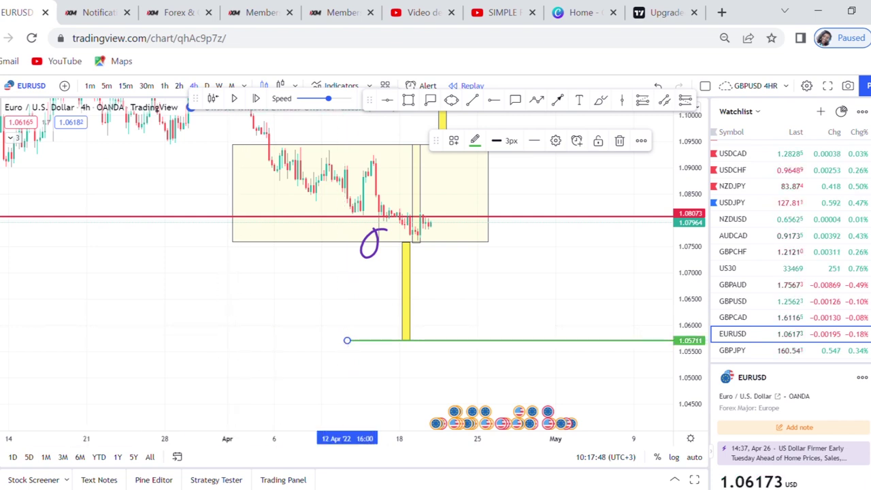
left_click(1, 236)
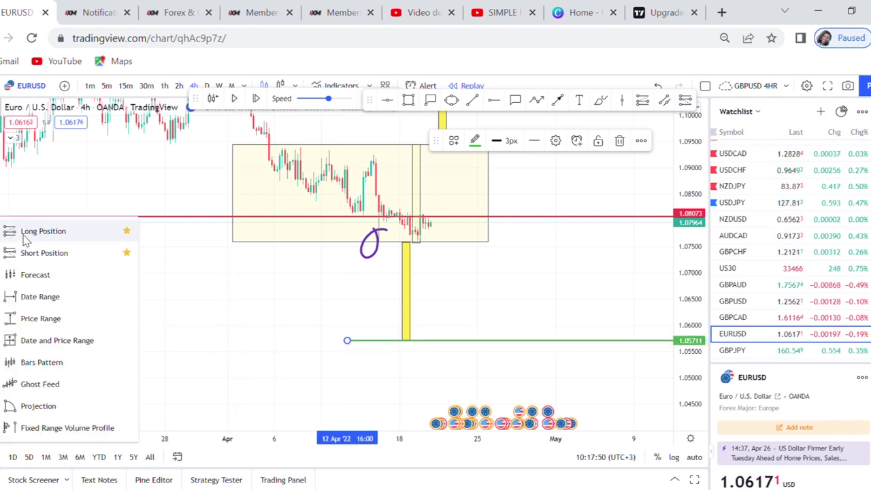
left_click(46, 234)
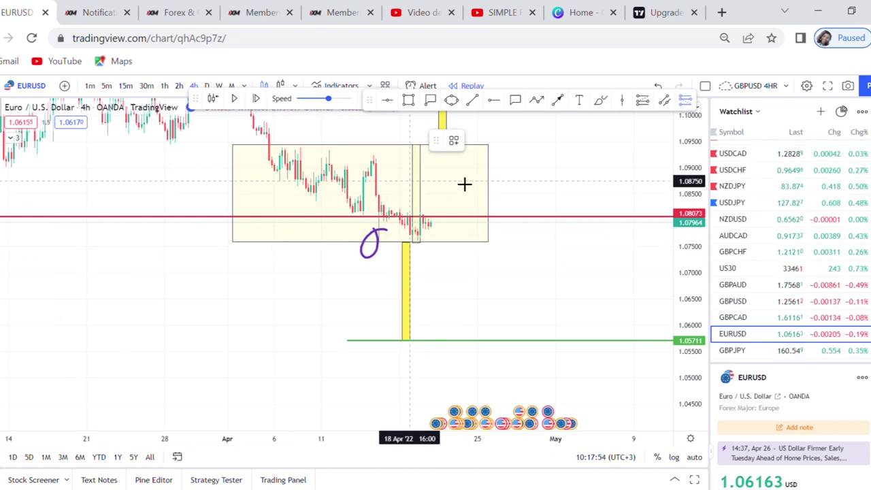
- Advance the EURUSD replay candle by candle until a 4-hour candle breaks below the box's lower edge
left_click(255, 99)
left_click(257, 99)
left_click(258, 99)
left_click(257, 99)
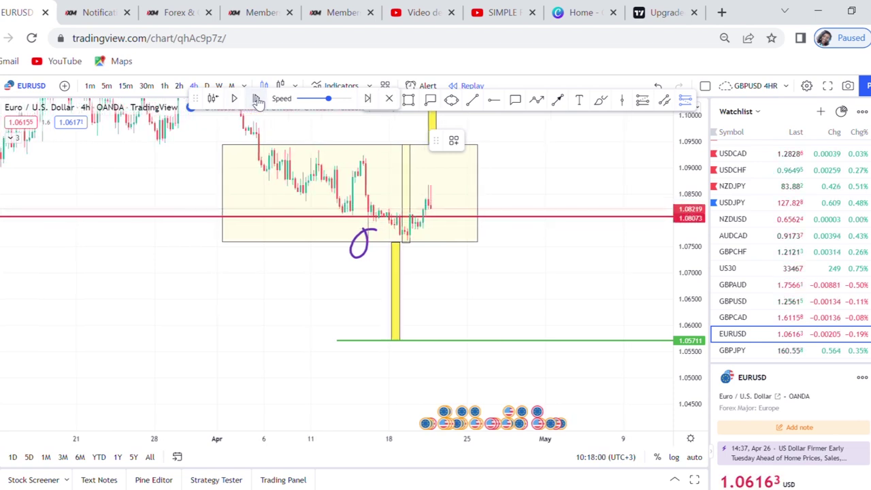
left_click(257, 100)
left_click(257, 99)
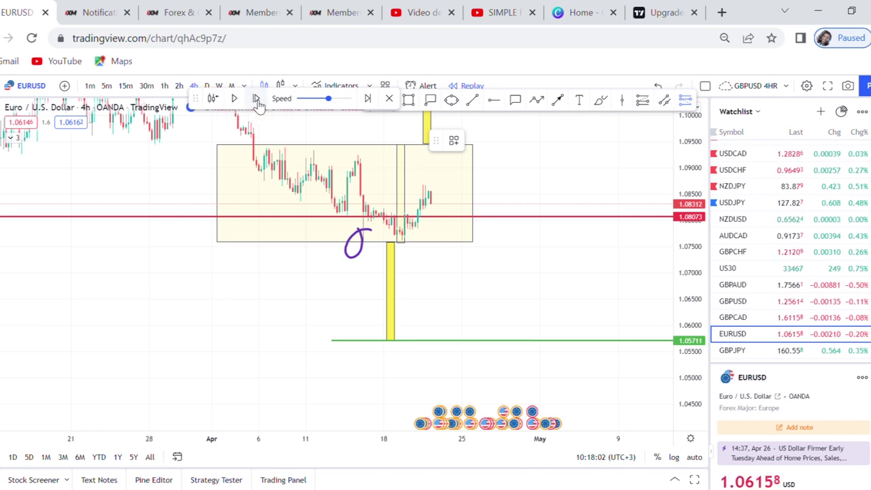
left_click(257, 100)
left_click(257, 100)
left_click(258, 99)
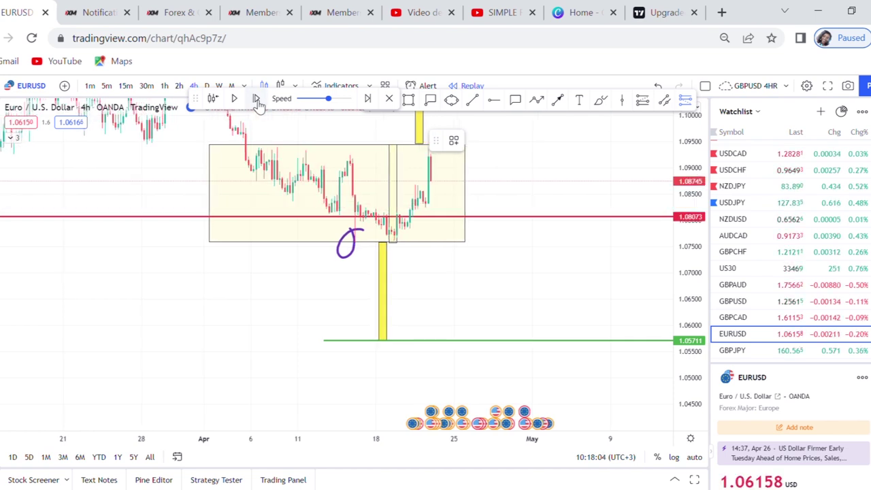
left_click(257, 100)
left_click(258, 99)
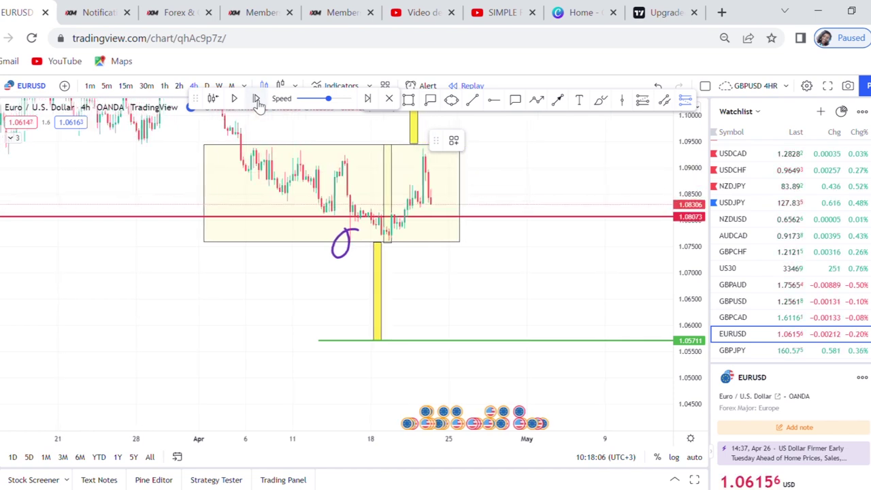
left_click(257, 99)
left_click(257, 99)
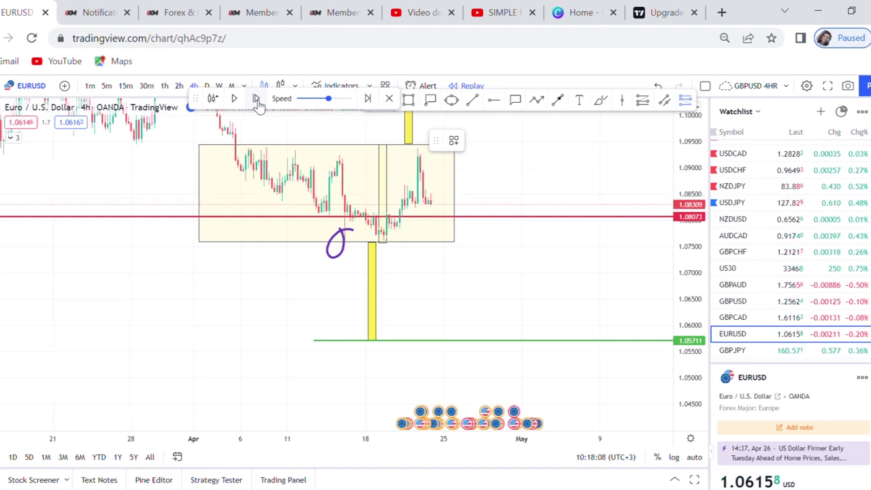
left_click(258, 99)
left_click(257, 99)
left_click(257, 99)
left_click(257, 99)
left_click(257, 100)
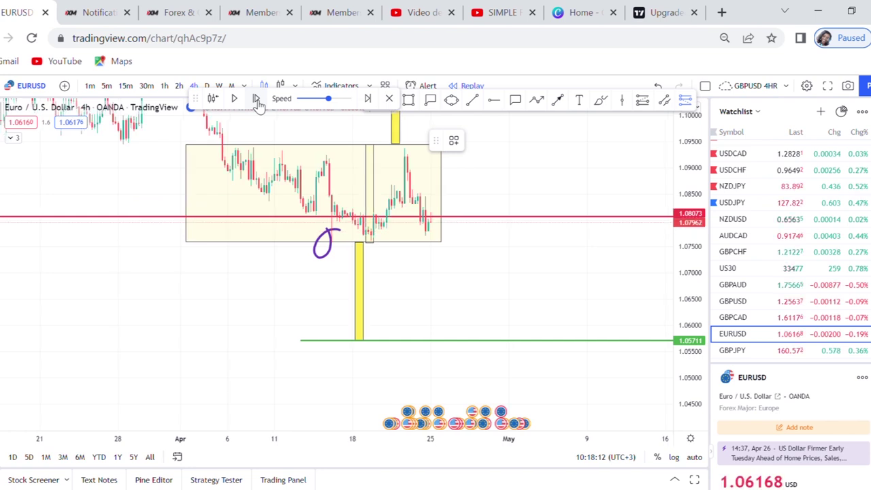
left_click(257, 99)
left_click(257, 99)
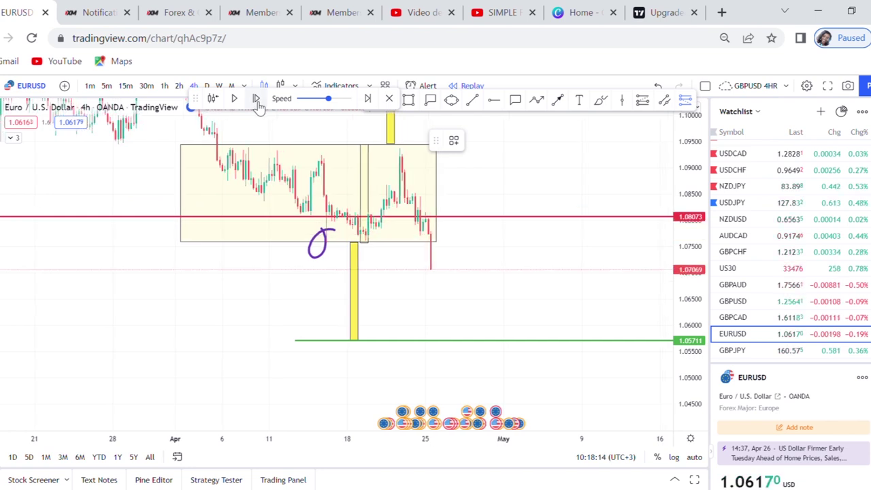
- Place a short position at the breakout candle with entry 1.07439, stop 1.08291 and its target set to 1.05732 near the green ray
scroll(544, 231, "up", 3)
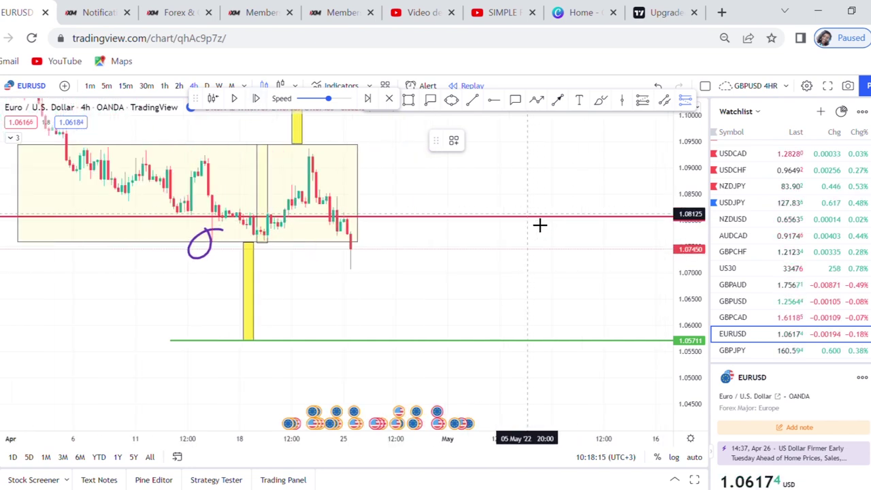
left_click(359, 258)
left_click_drag(350, 296, 363, 348)
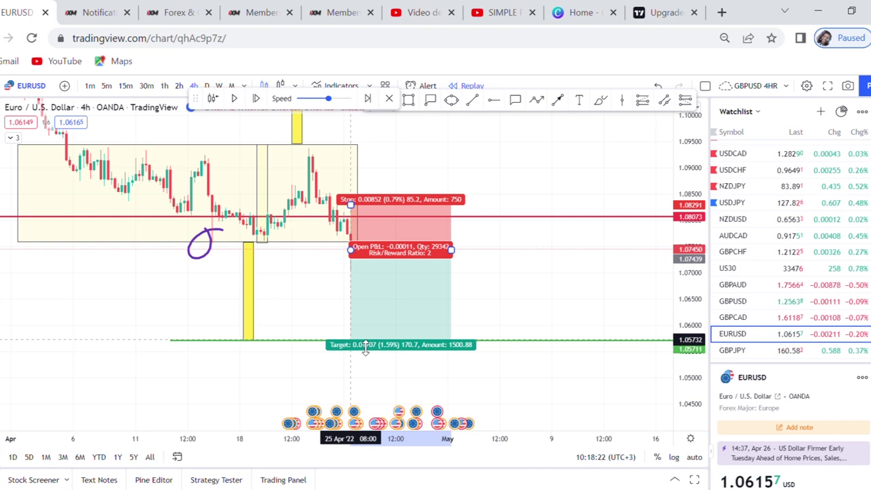
left_click(507, 274)
- Play the replay forward to the latest available candle to follow the short trade
scroll(486, 265, "up", 3)
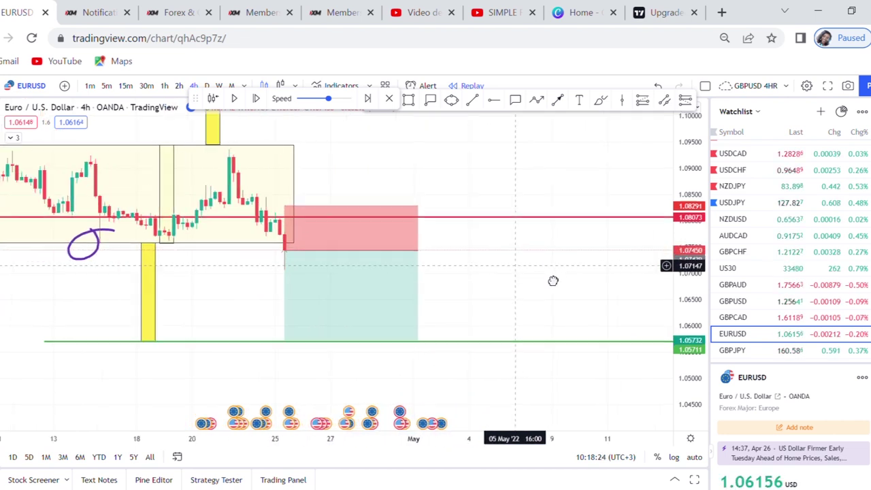
left_click(235, 100)
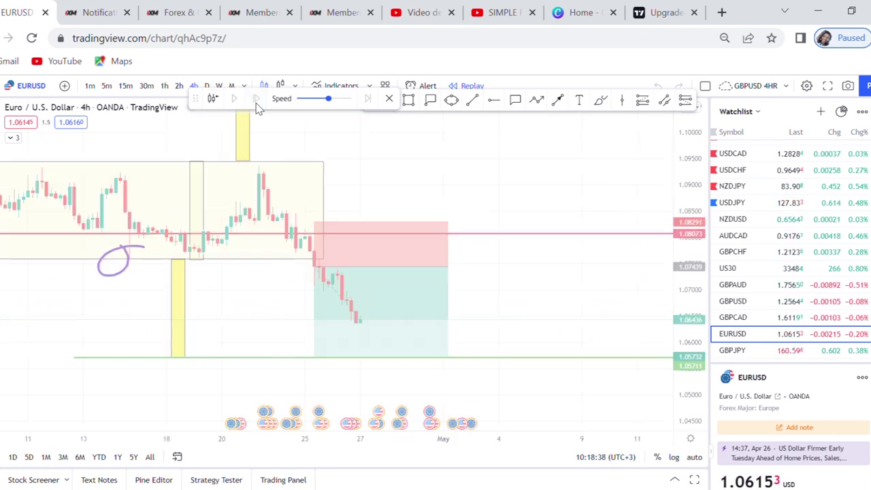
left_click_drag(525, 317, 393, 287)
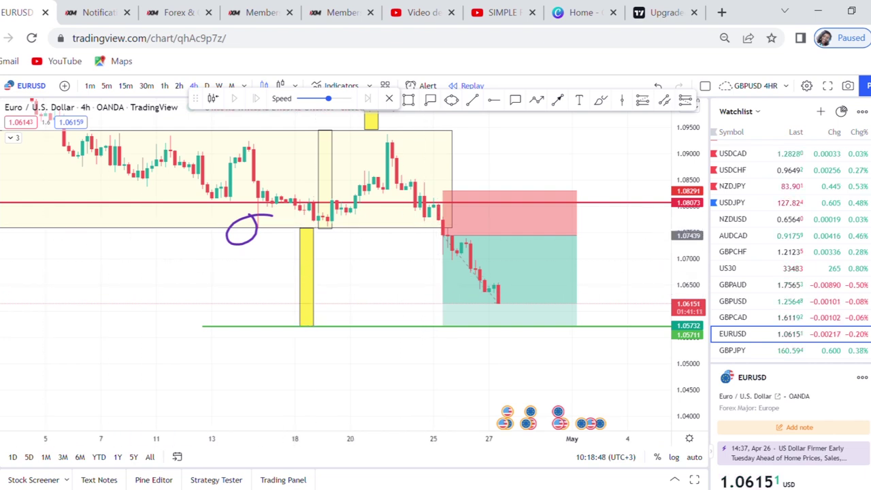
- Measure from the box's lower edge down to the green target ray, and draw another green ray about midway at 1.06627 from 20 April
left_click(391, 227, "shift")
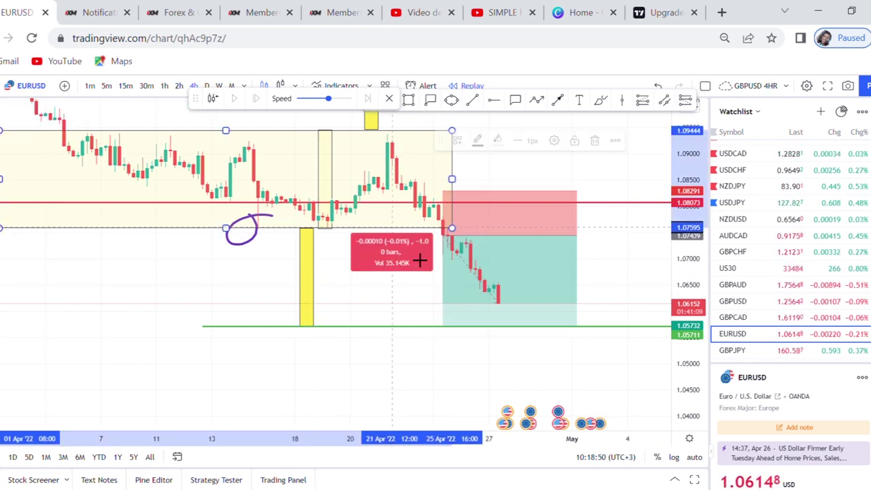
left_click(544, 327)
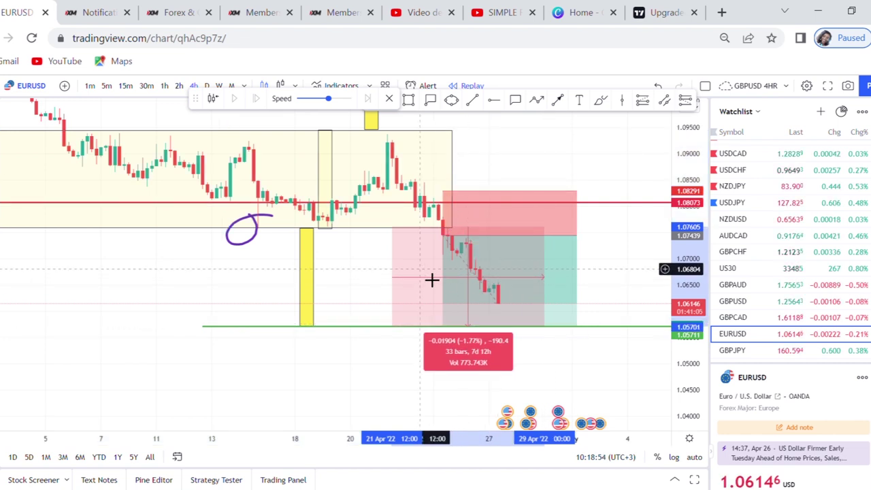
left_click(497, 99)
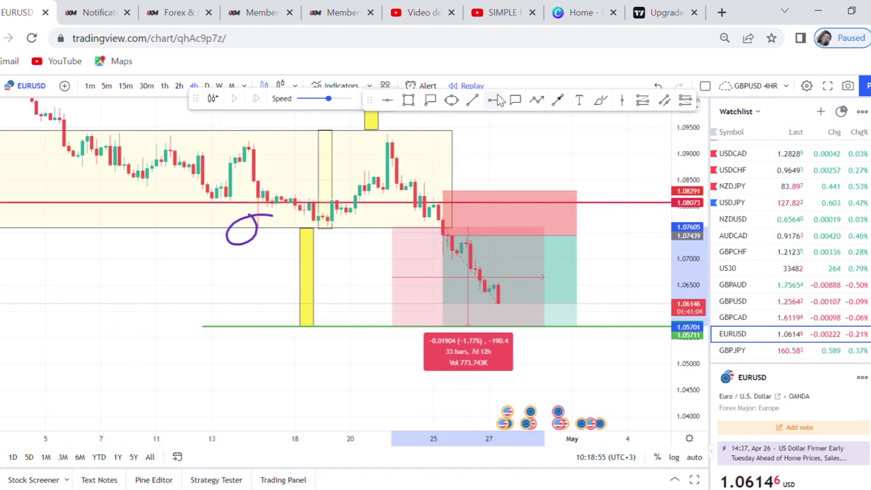
left_click(365, 277)
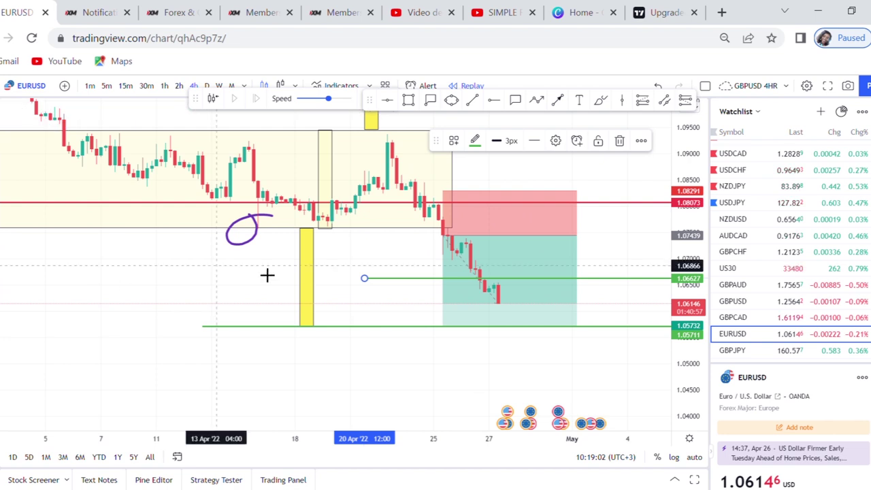
- Measure the price distance from the short position's entry down to the green target ray
left_click(446, 246)
left_click(449, 240, "shift")
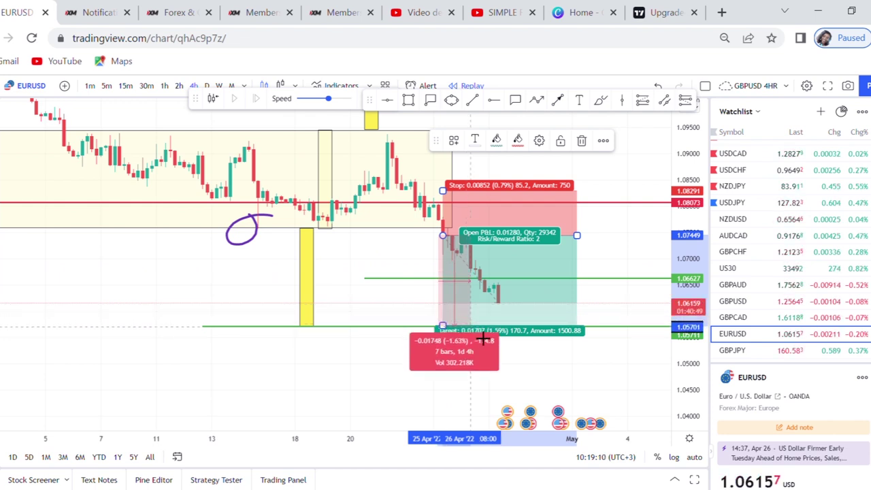
left_click(484, 340)
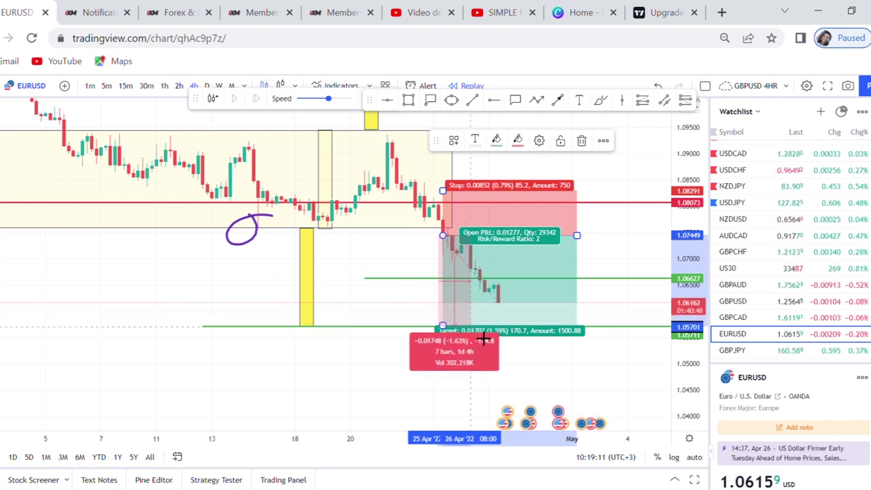
left_click(360, 282)
left_click_drag(359, 282, 358, 318)
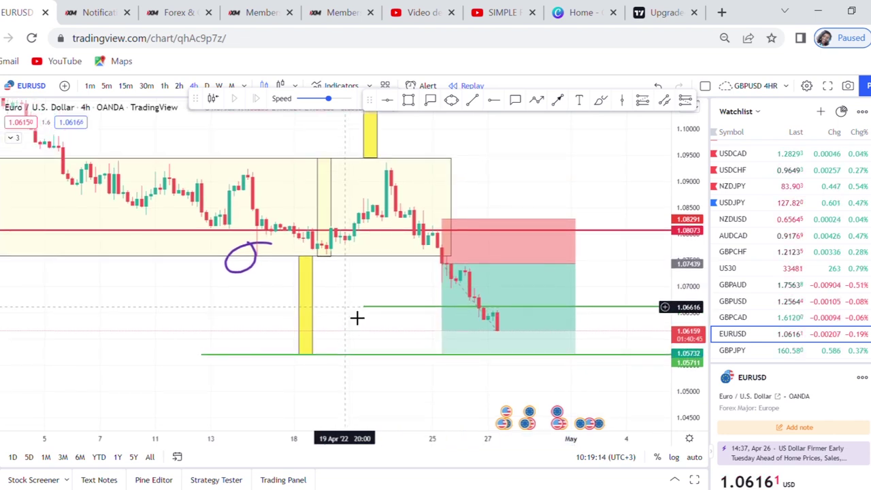